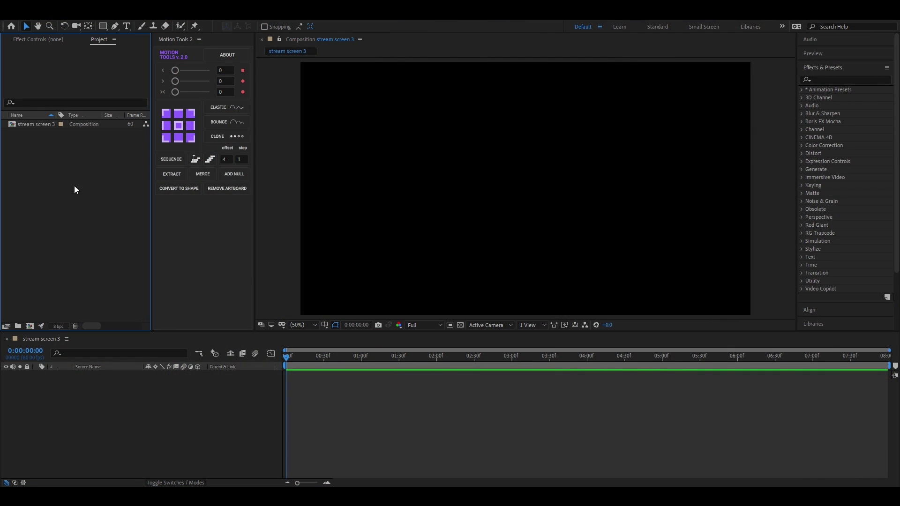
- Import the Jett and Pheonix clips from the project files folder into the project
key(alt+Tab)
drag(519, 249, 62, 209)
click(558, 93)
- Add Jett.mov and Pheonix.mov to the stream screen 3 composition, with Pheonix.mov below Jett.mov
click(21, 181)
click(37, 133)
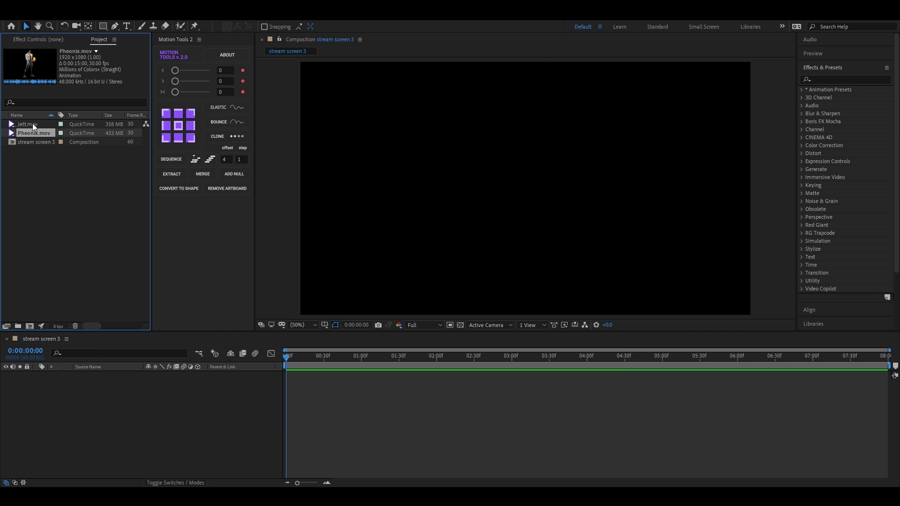
click(33, 124)
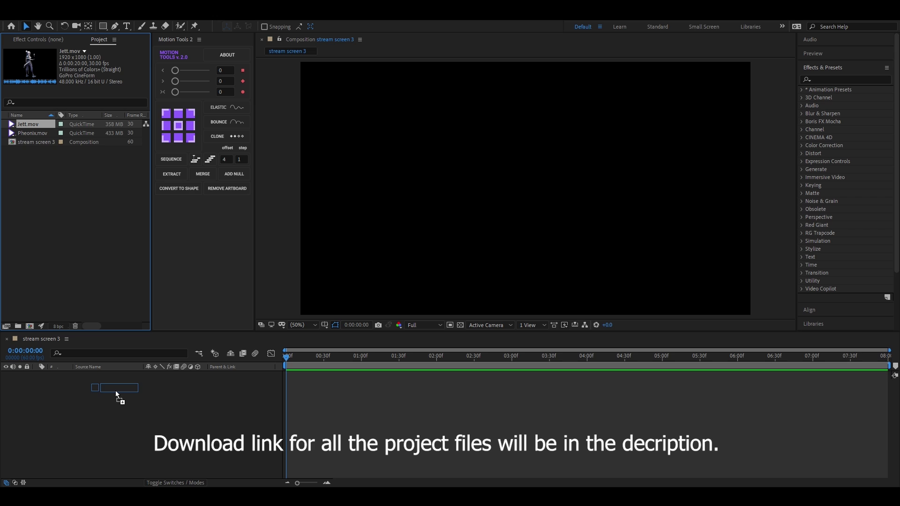
drag(115, 390, 112, 389)
drag(47, 132, 120, 382)
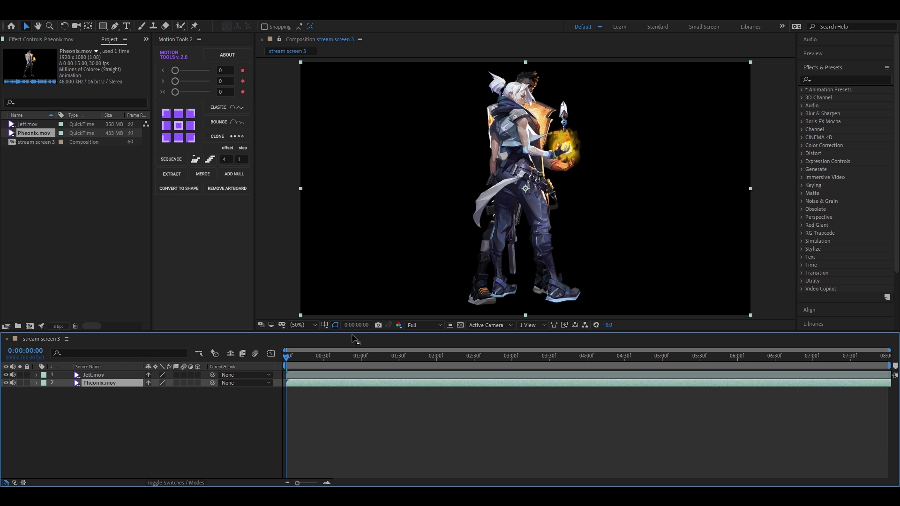
- Move the Pheonix.mov layer to the left of Jett and flip it horizontally
drag(544, 216, 445, 218)
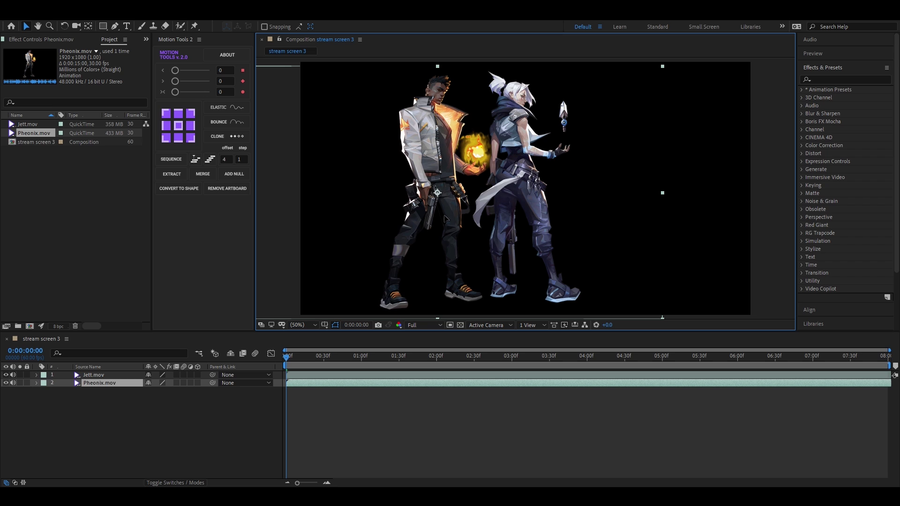
right_click(115, 384)
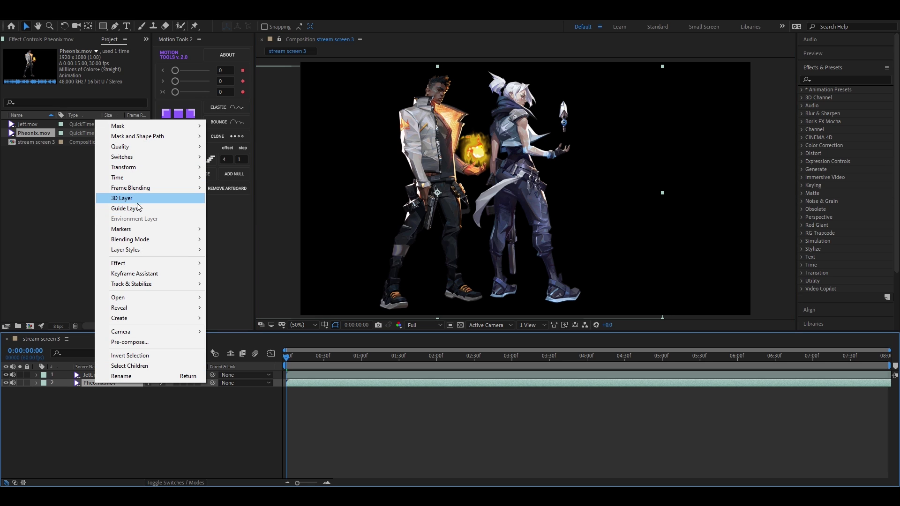
mouse_move(140, 167)
click(225, 244)
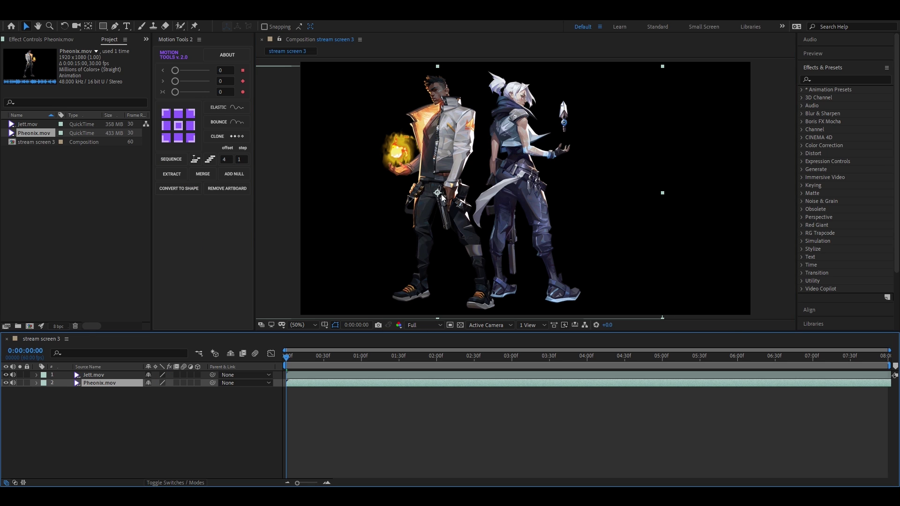
- Scale the flipped Pheonix.mov layer to 115% and reposition it in the left part of the frame
drag(441, 198, 415, 193)
key(s)
drag(175, 391, 182, 391)
drag(421, 172, 411, 196)
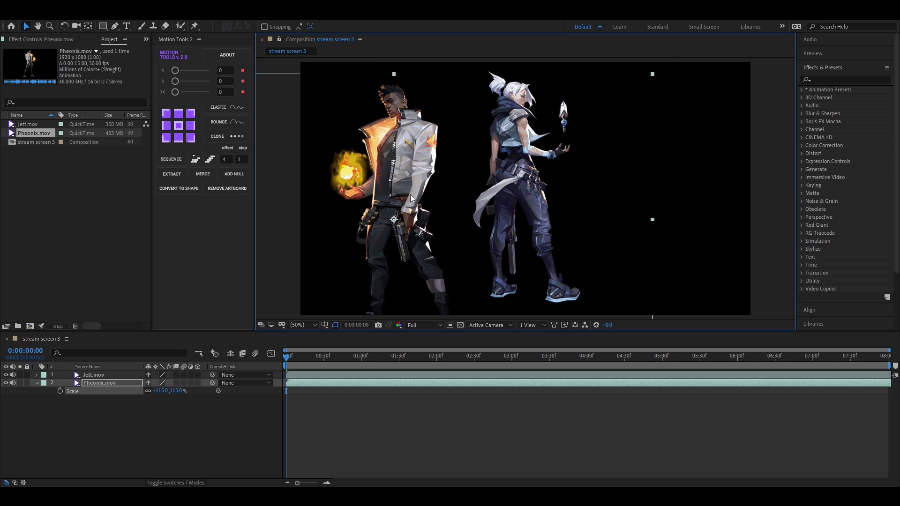
- Position Jett close beside Phoenix and reorder the layers so Jett.mov lies beneath Pheonix.mov
click(101, 375)
drag(521, 187, 452, 212)
drag(105, 375, 108, 394)
click(415, 201)
click(112, 394)
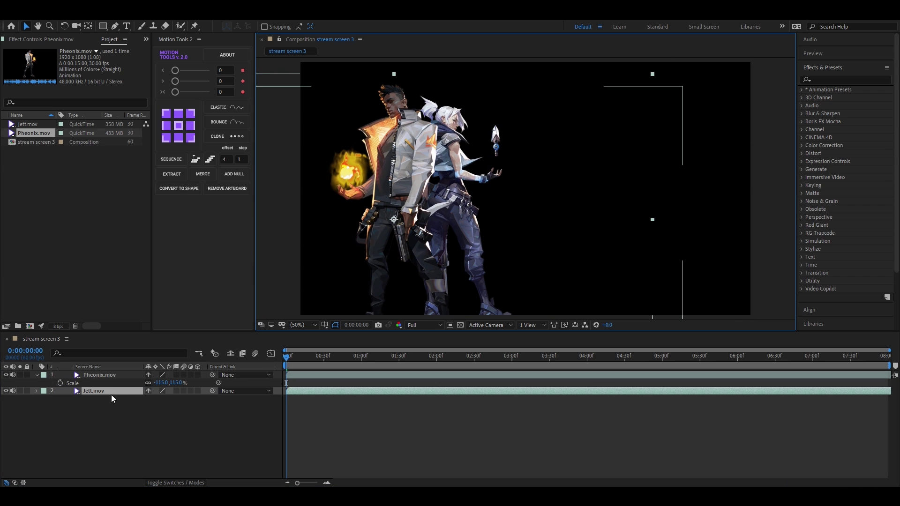
drag(467, 224, 464, 224)
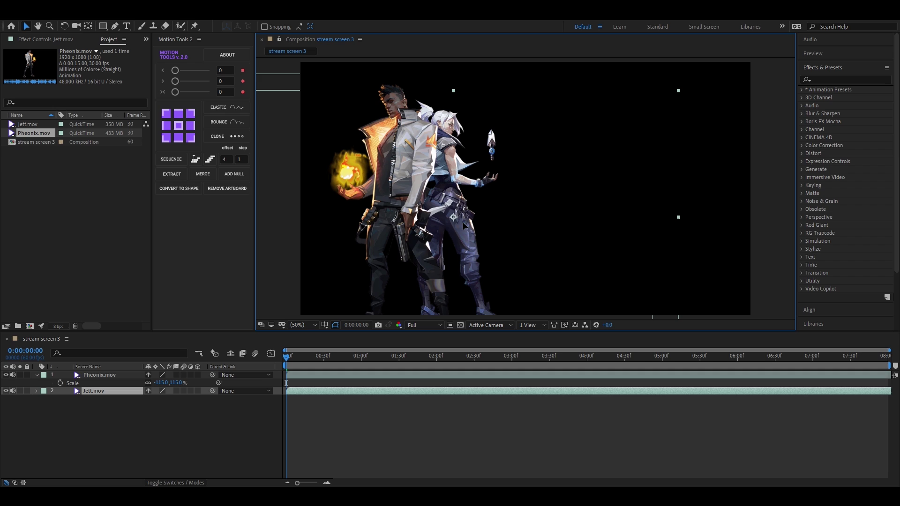
- Scale the Jett.mov layer to 109% and adjust its position slightly beside Phoenix
key(s)
drag(176, 399, 180, 399)
drag(469, 243, 469, 246)
- Nudge the Pheonix.mov and Jett.mov layers slightly to the left together
drag(267, 420, 240, 382)
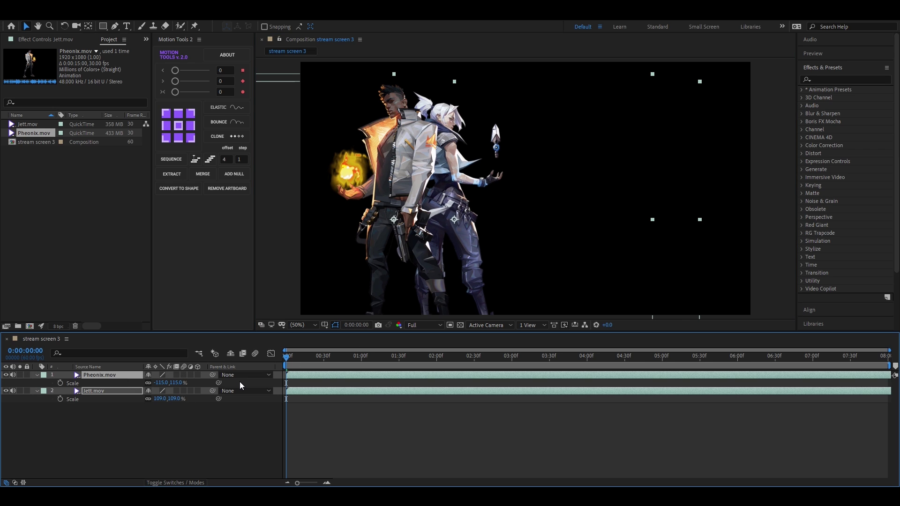
key(shift+Left)
click(479, 435)
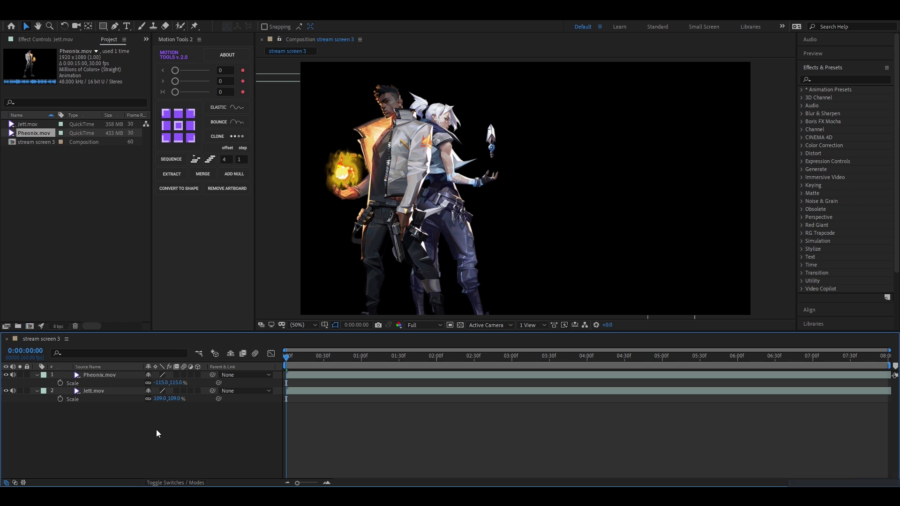
- Apply a Curves effect to Pheonix.mov and shape an S-curve with brighter highlights and darker shadows
click(101, 376)
key(ctrl+space)
text(curve)
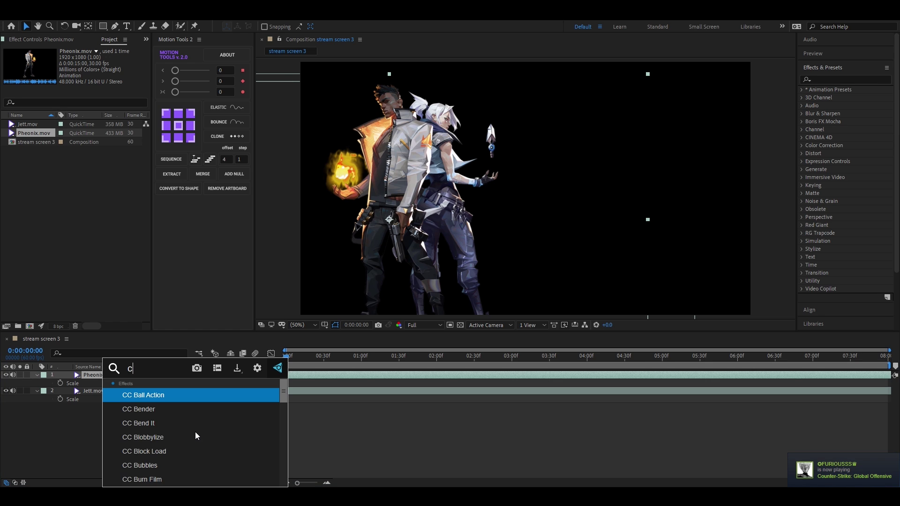
key(Return)
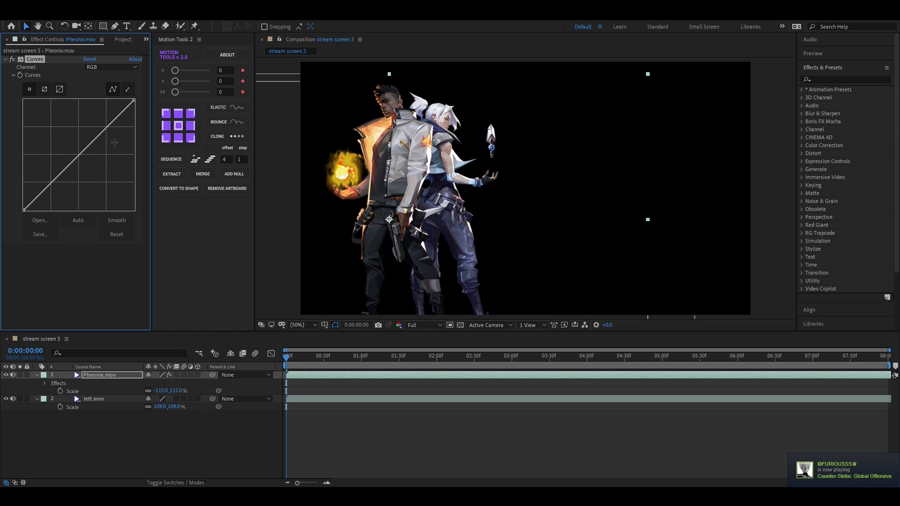
drag(110, 119, 111, 115)
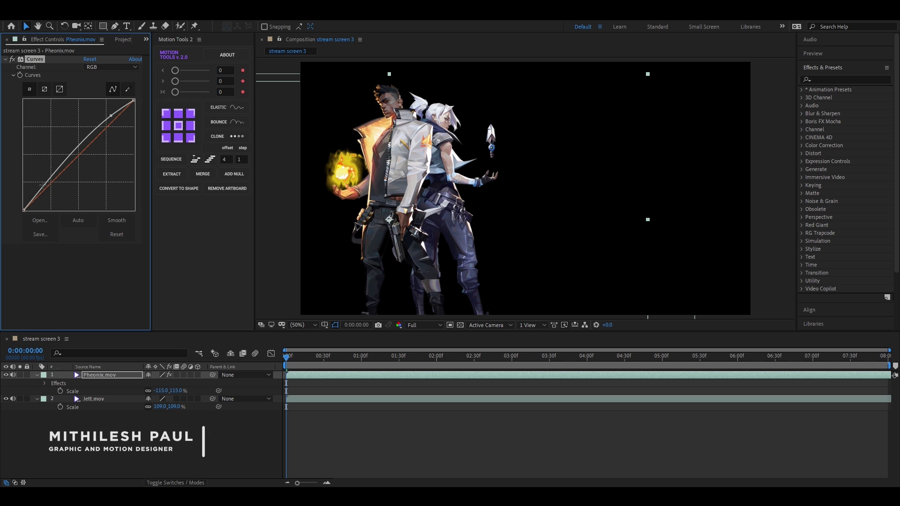
drag(52, 182, 51, 191)
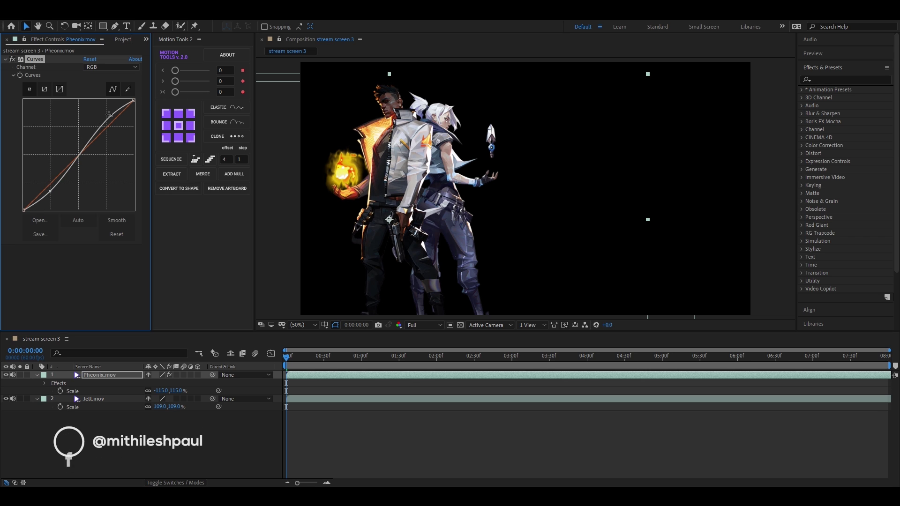
drag(111, 115, 108, 109)
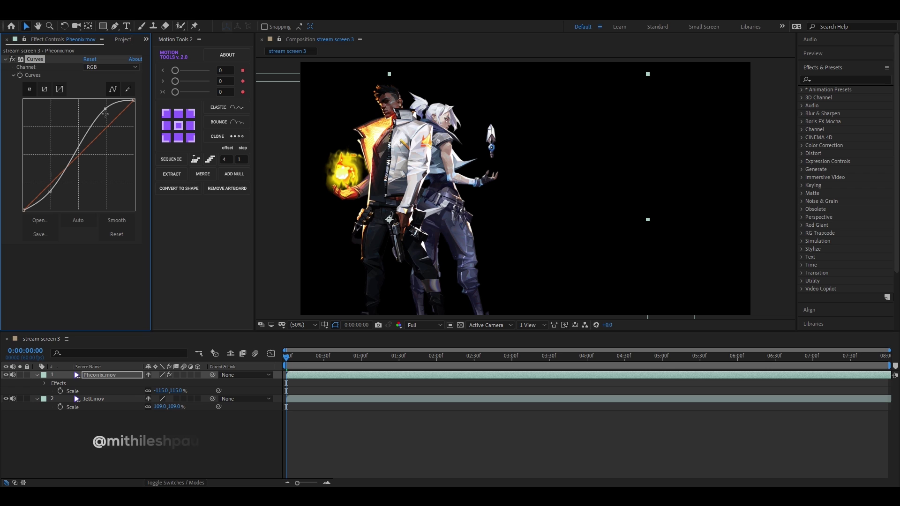
- Apply a Curves effect with a mild contrast S-curve to Jett.mov, and collapse the properties of both character layers
click(108, 398)
key(ctrl+space)
text(curv)
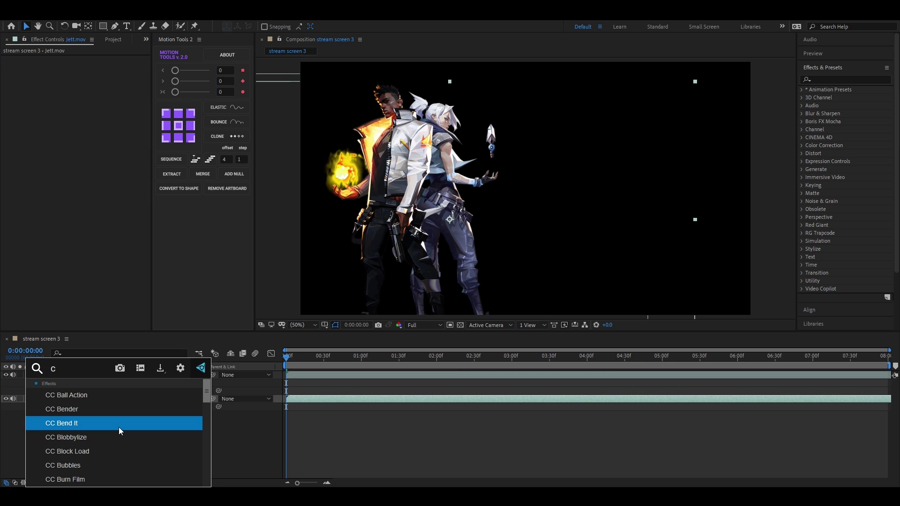
key(Return)
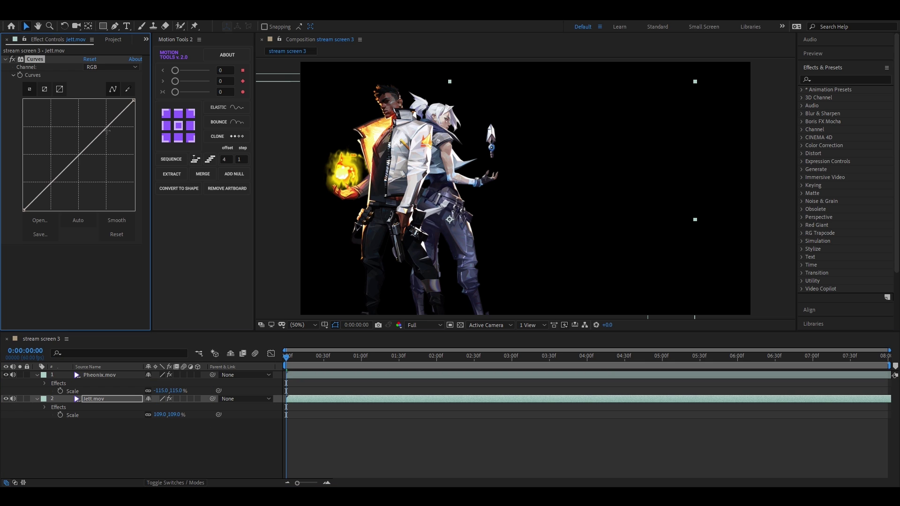
drag(108, 129, 111, 116)
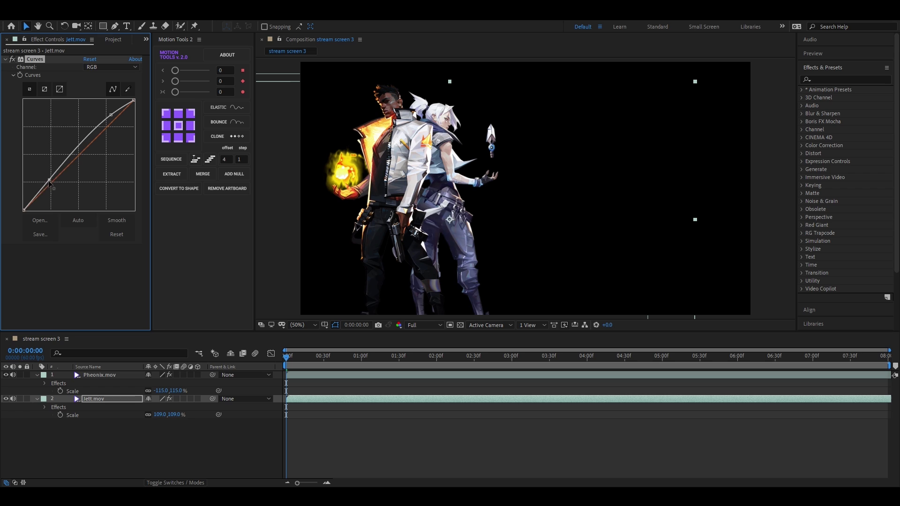
drag(49, 183, 51, 189)
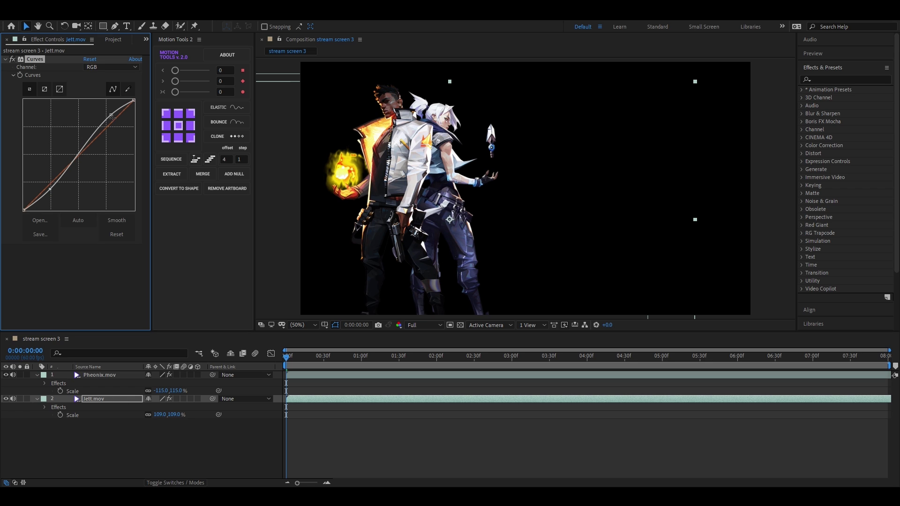
drag(113, 118, 107, 116)
drag(50, 190, 49, 190)
click(17, 382)
click(37, 376)
click(37, 383)
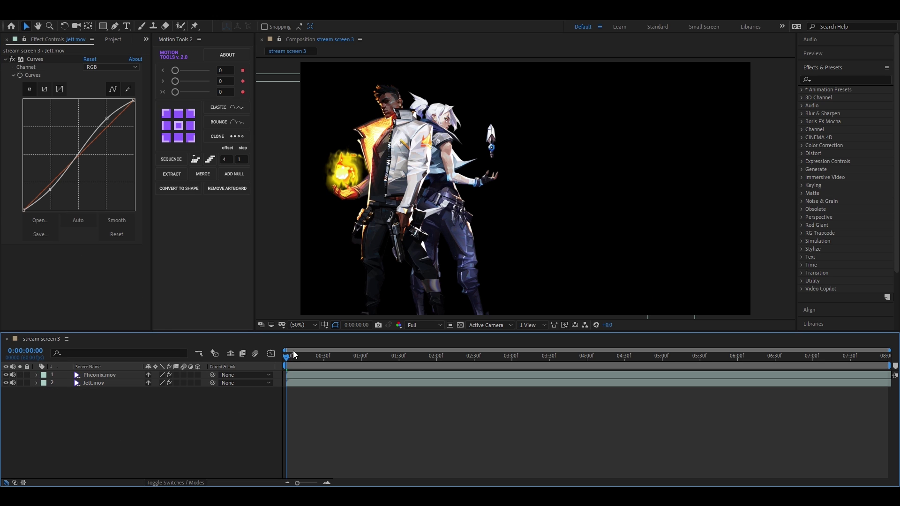
- Preview the animation of both characters and return to the start of the composition
drag(287, 357, 286, 384)
key(space)
drag(399, 357, 269, 369)
key(ctrl+0)
- Import the BG image from the Phoenix green screen folder and place BG.jpg beneath both character layers
click(264, 493)
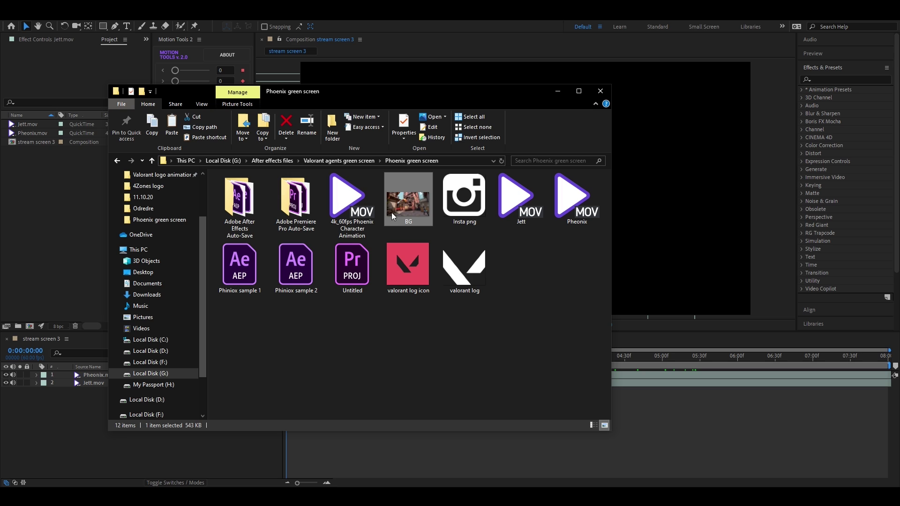
drag(392, 212, 55, 202)
click(562, 91)
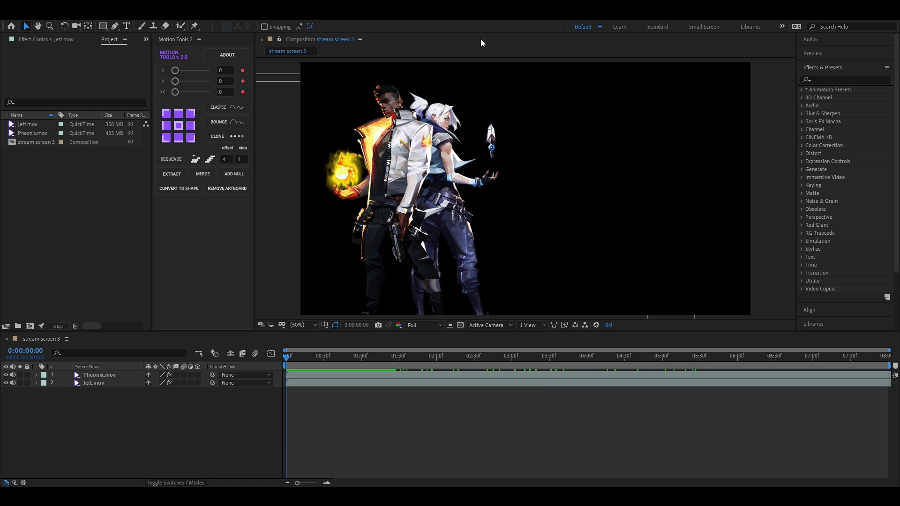
drag(43, 126, 100, 393)
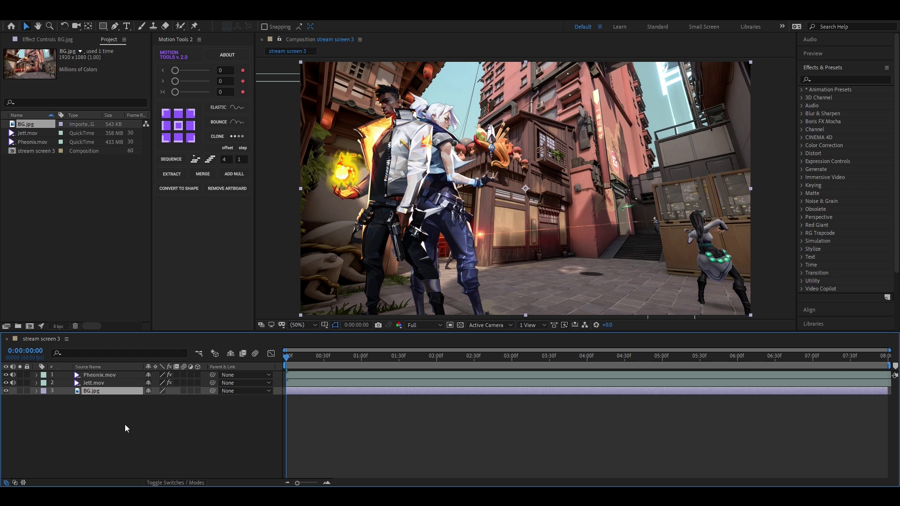
- Create a 1920 x 1080 px dark blue solid directly above the BG.jpg layer
right_click(126, 414)
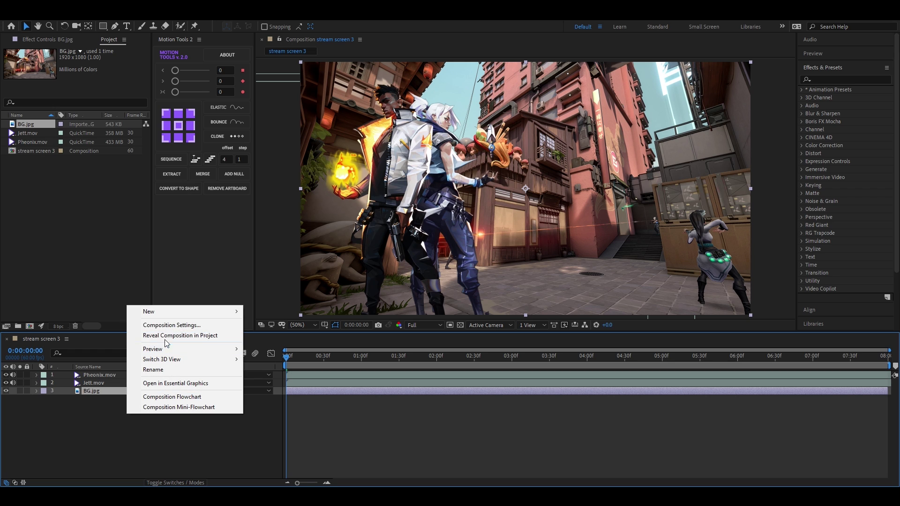
mouse_move(193, 311)
click(280, 336)
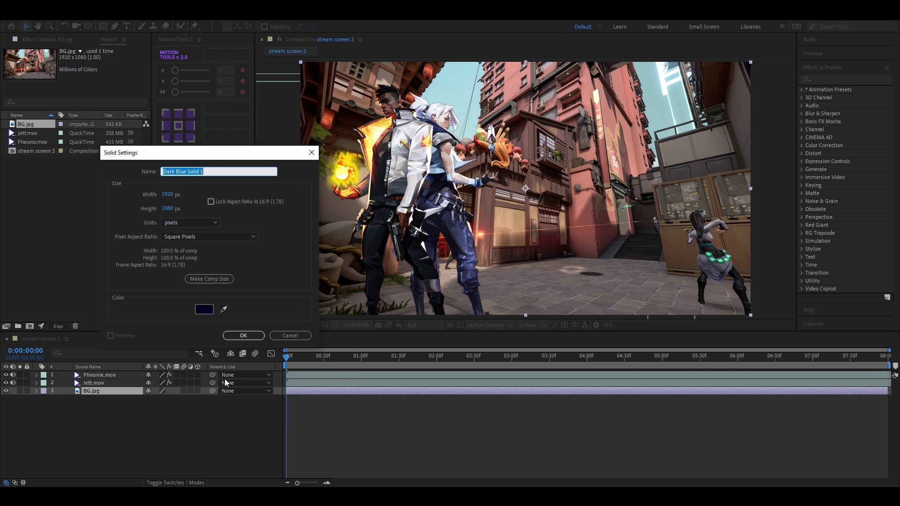
click(244, 335)
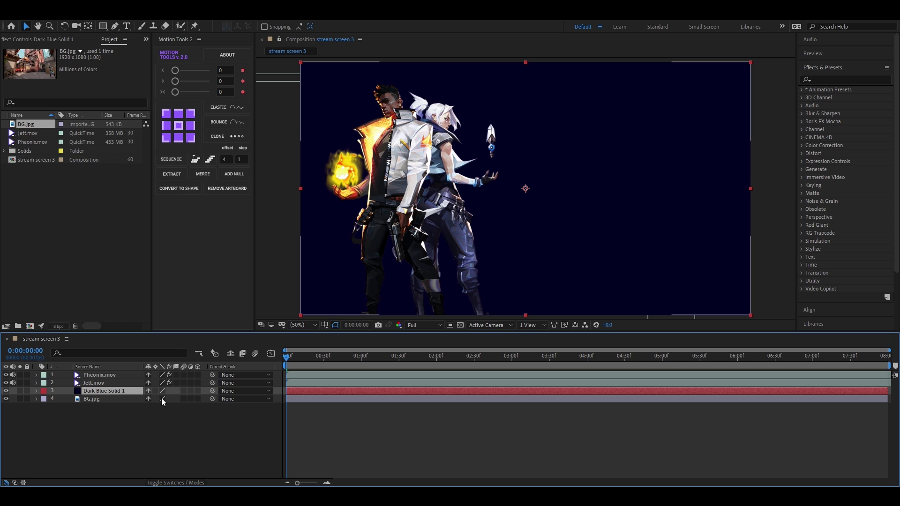
- Apply a Fill effect to the solid, set its colour to 101720 and fine-tune it to a nearby very dark navy
key(ctrl+space)
text(fill)
key(Return)
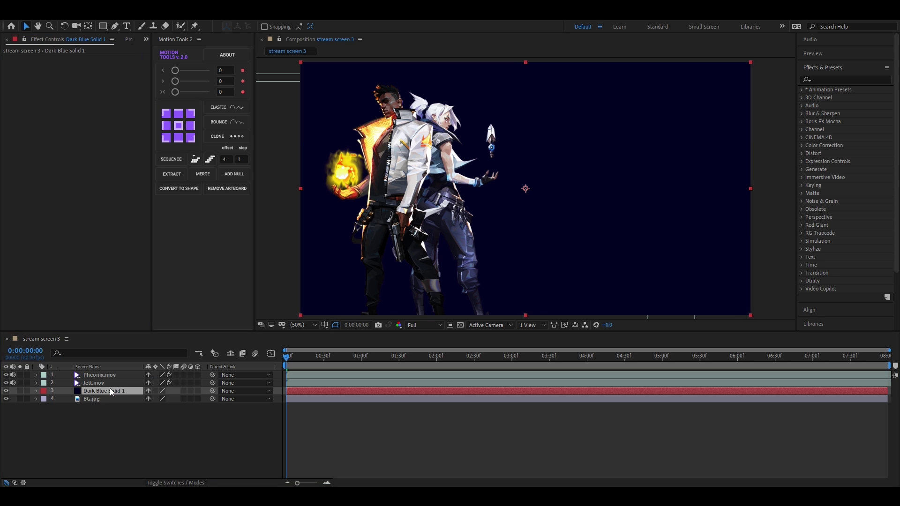
click(88, 83)
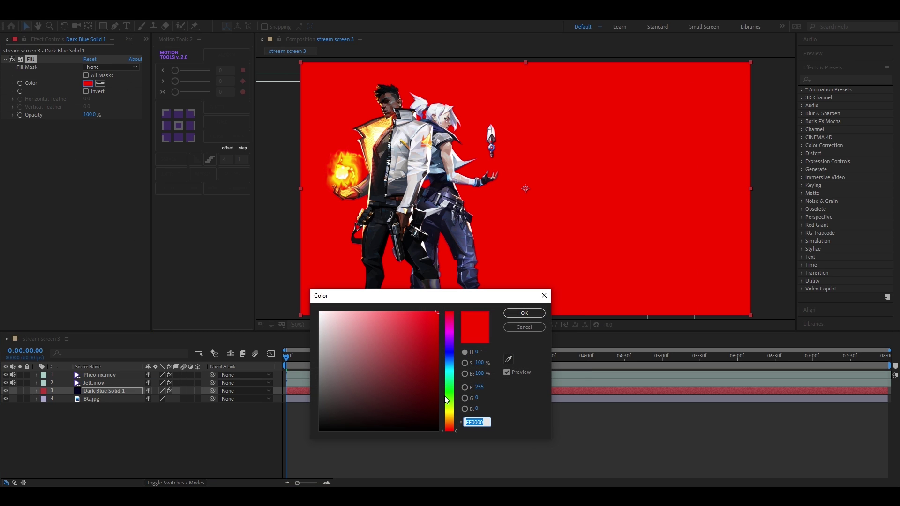
text(10)
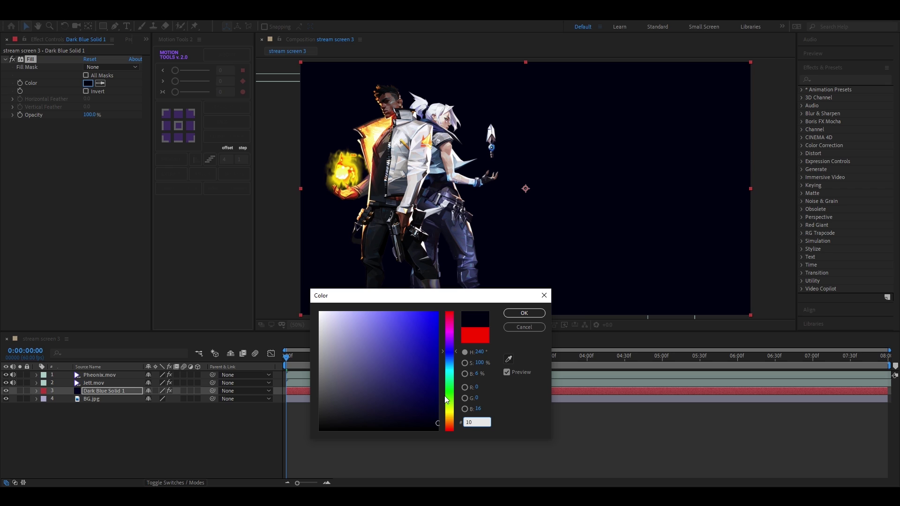
text(1720)
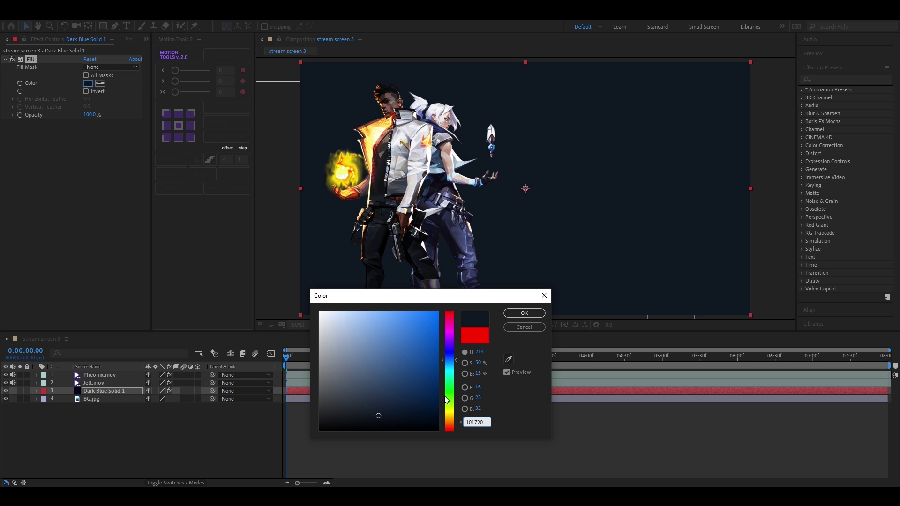
click(385, 415)
click(519, 317)
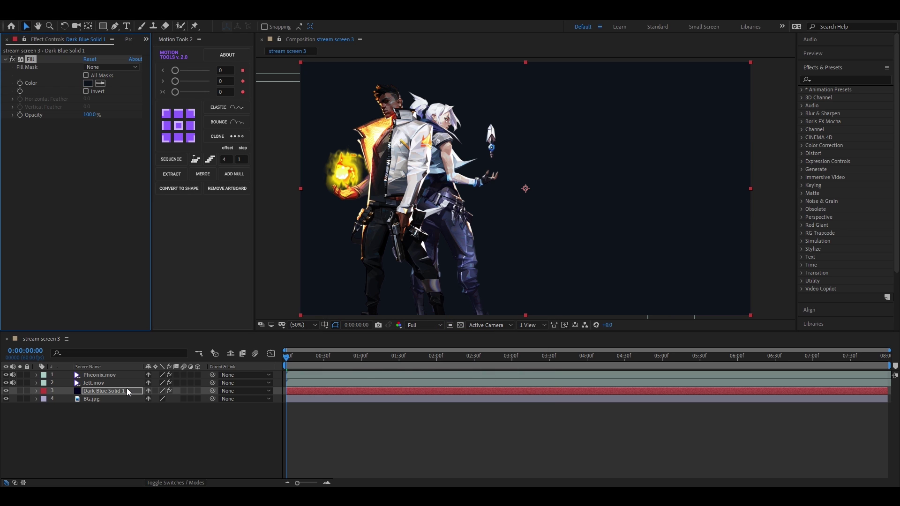
- Set the solid layer's opacity to 91% so the background image shows through faintly
key(t)
drag(150, 402, 148, 404)
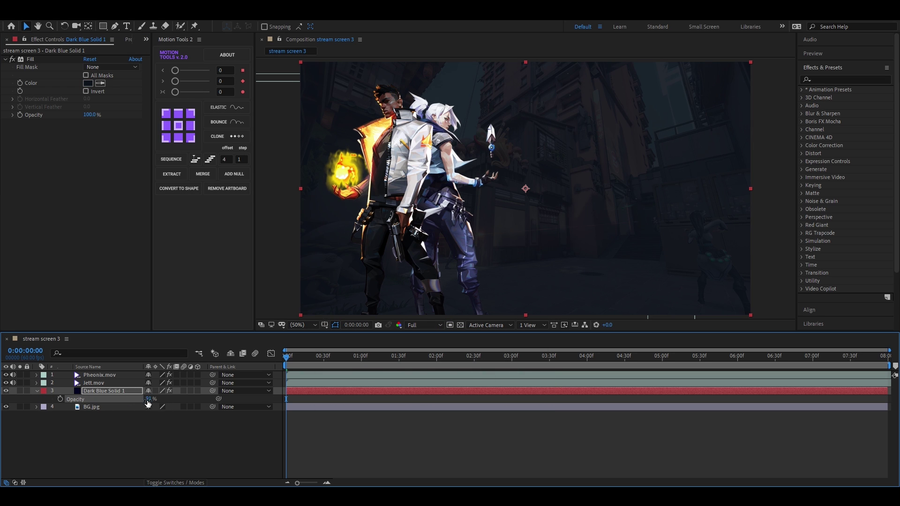
click(156, 457)
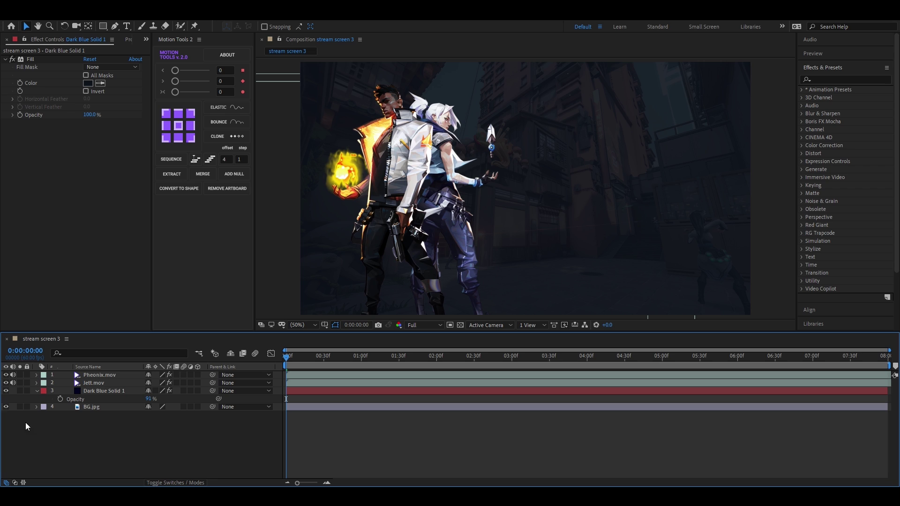
- Lock the Dark Blue Solid 1 and BG.jpg layers and collapse the solid's properties
click(27, 391)
click(27, 407)
click(37, 391)
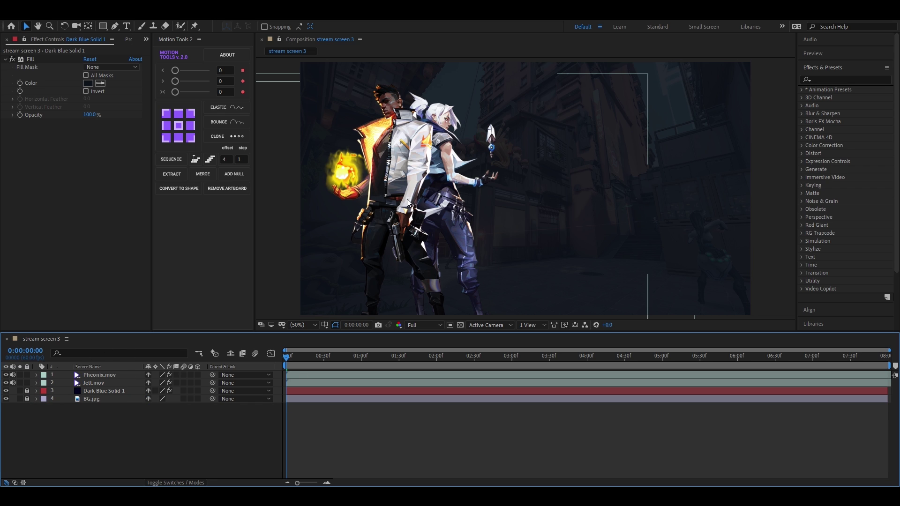
- With no layer selected, draw a red four-sided shape with the Pen tool, slanting down-left across Jett and extending beyond the frame around the characters
click(400, 184)
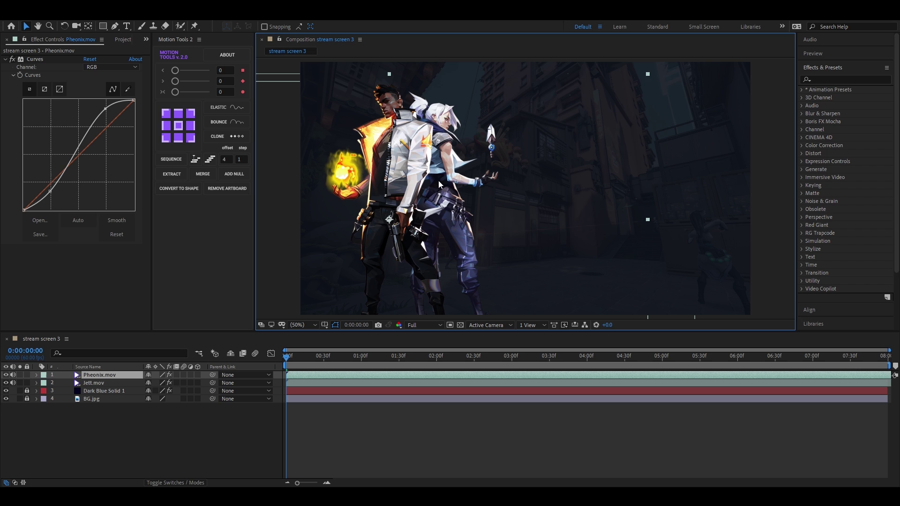
click(94, 383)
click(239, 452)
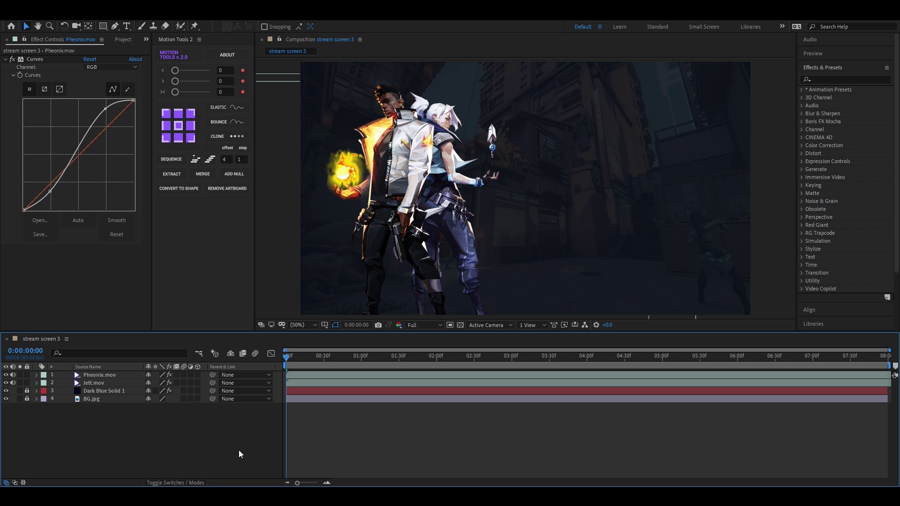
click(115, 26)
scroll(489, 149, down, 2)
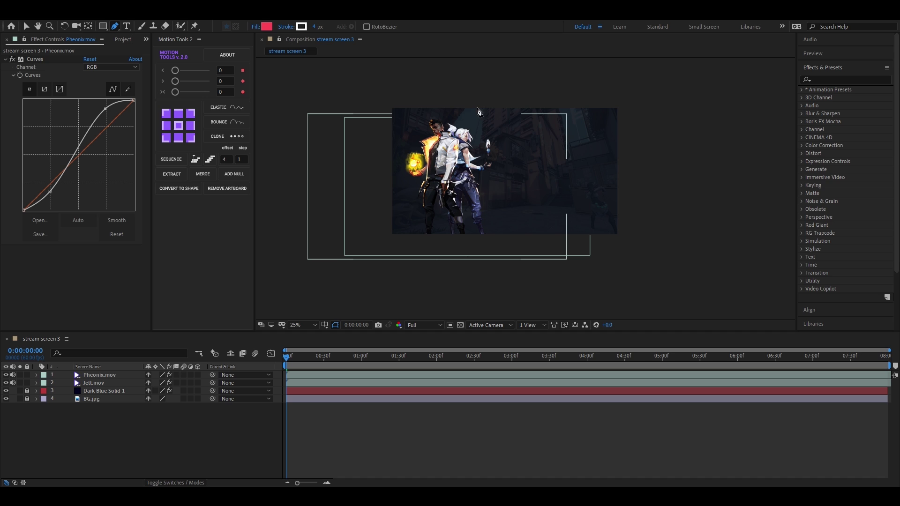
click(493, 91)
click(438, 252)
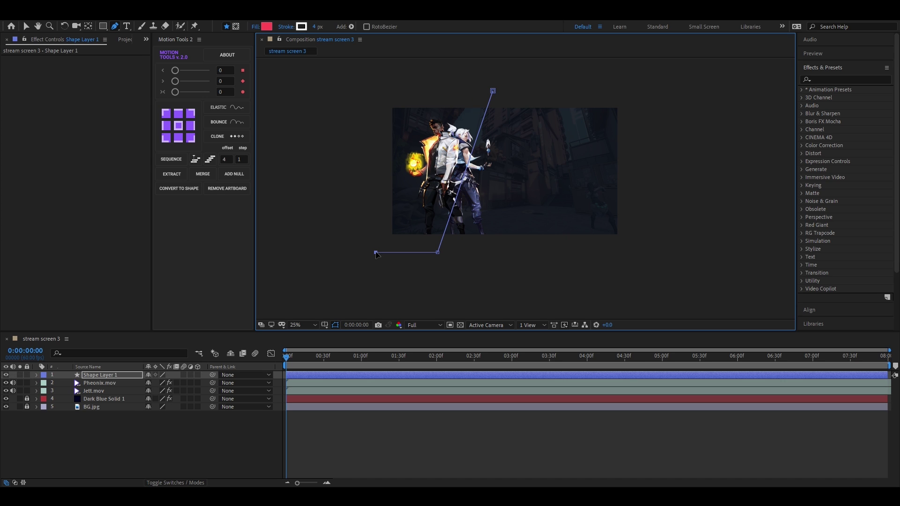
click(493, 91)
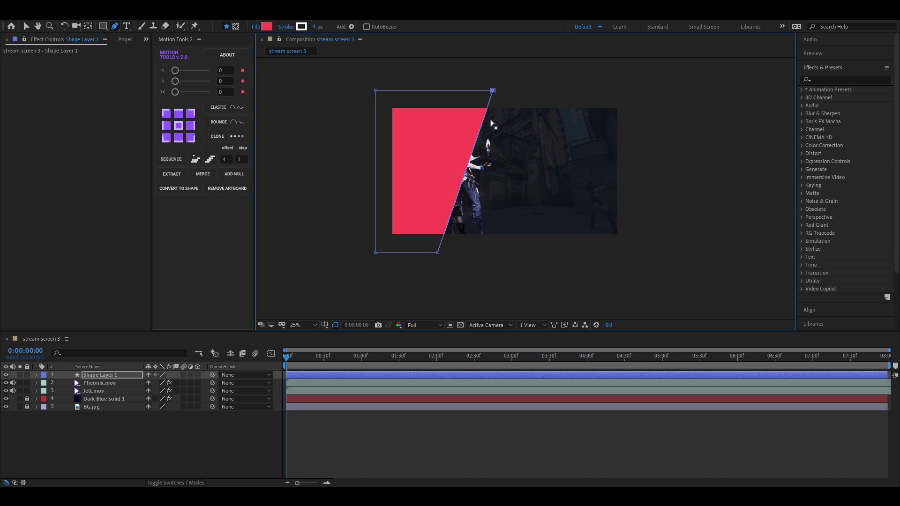
- Move Shape Layer 1 below Jett.mov in the layer stack so the characters stand in front of the red shape
scroll(492, 123, up, 1)
scroll(492, 127, down, 1)
drag(93, 374, 97, 395)
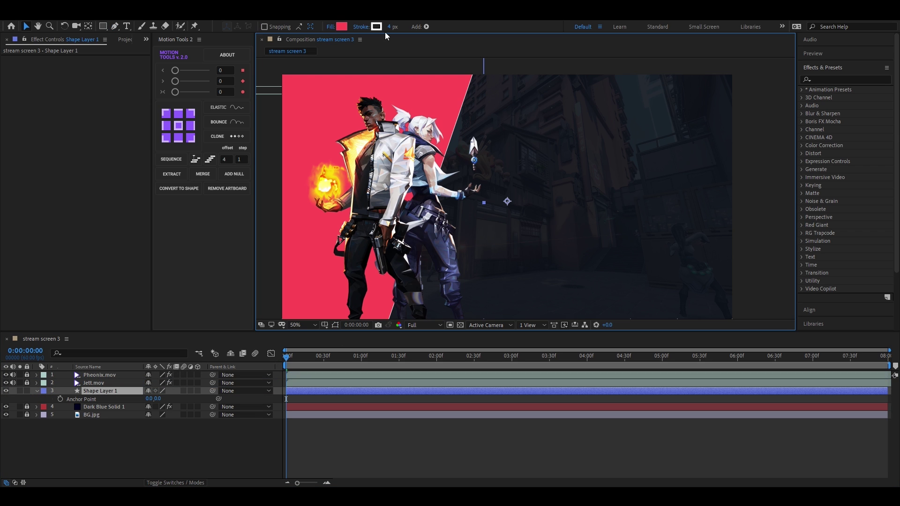
- Set the red shape's stroke type to none
click(376, 26)
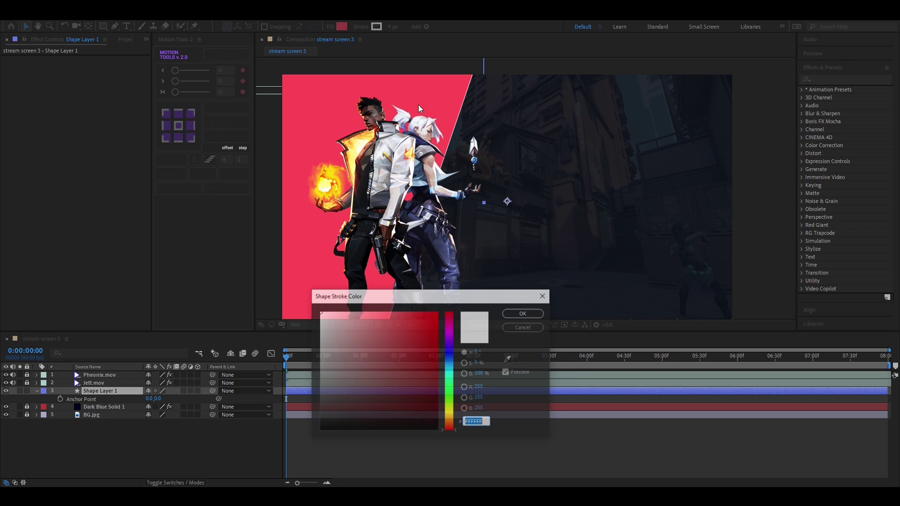
click(518, 311)
click(360, 27)
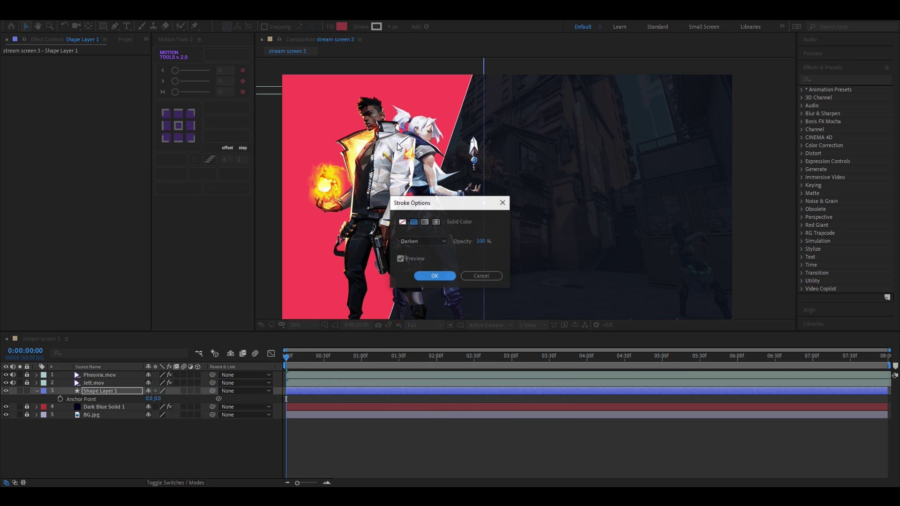
click(403, 221)
click(435, 276)
- Shift the red shape's lower-right path point to the left to make its diagonal edge more slanted
scroll(503, 154, down, 1)
scroll(487, 245, up, 1)
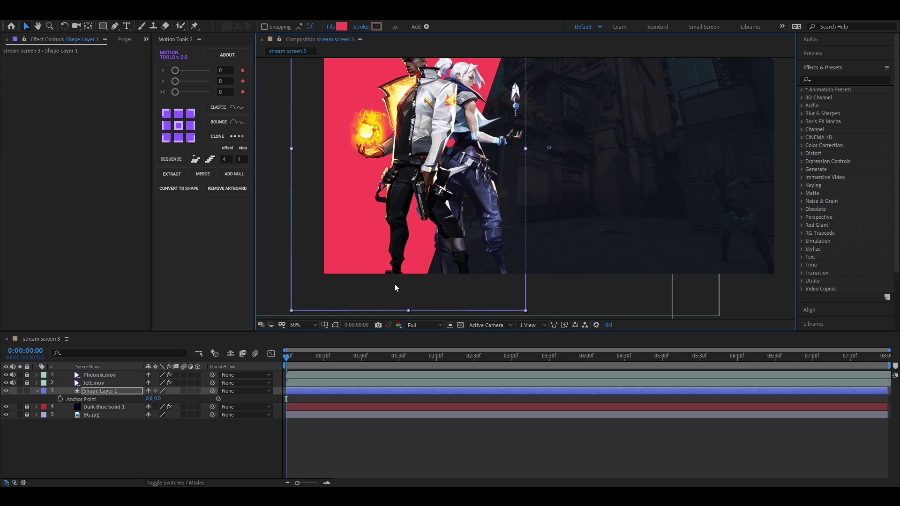
click(114, 27)
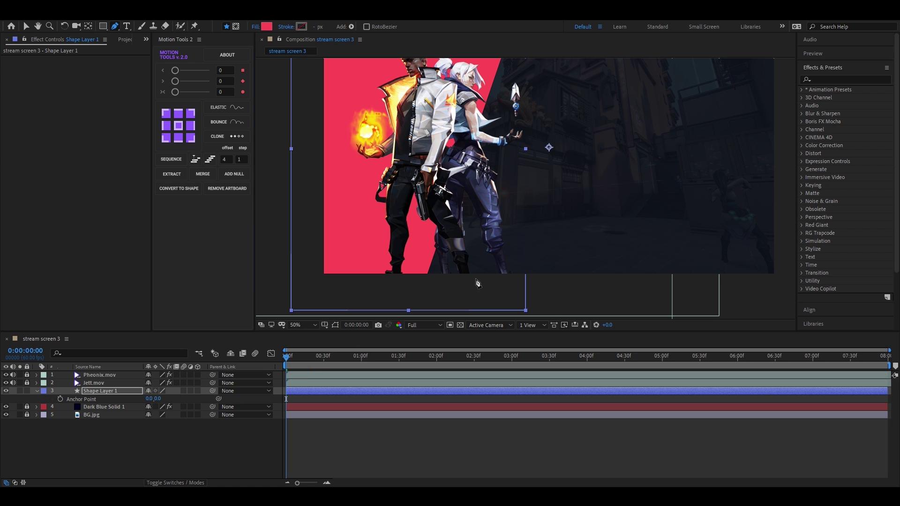
scroll(478, 284, down, 1)
scroll(514, 261, up, 1)
click(335, 325)
mouse_move(414, 310)
mouse_down()
mouse_move(377, 312)
mouse_move(400, 311)
mouse_up()
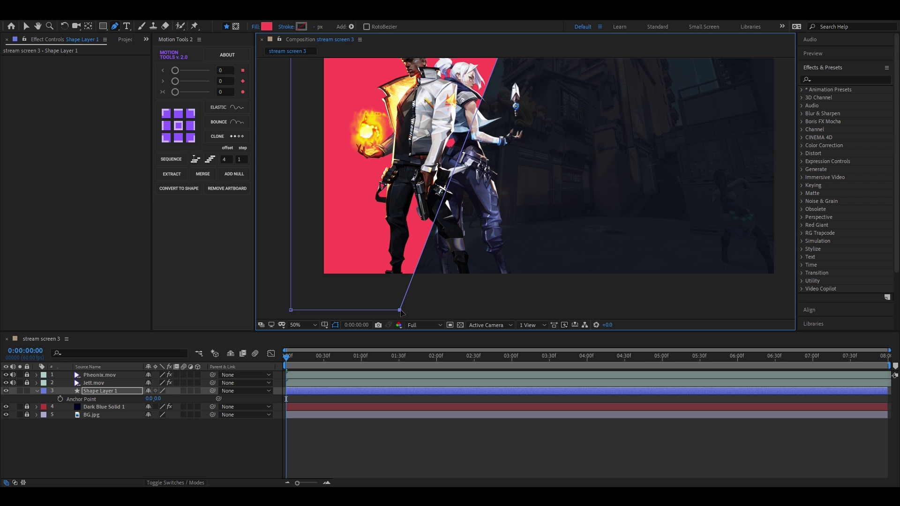
scroll(427, 289, down, 1)
scroll(427, 288, up, 1)
drag(425, 265, 400, 308)
- Reveal the Path property of Shape 1 and set its first keyframe at 0:00:00:30
click(37, 391)
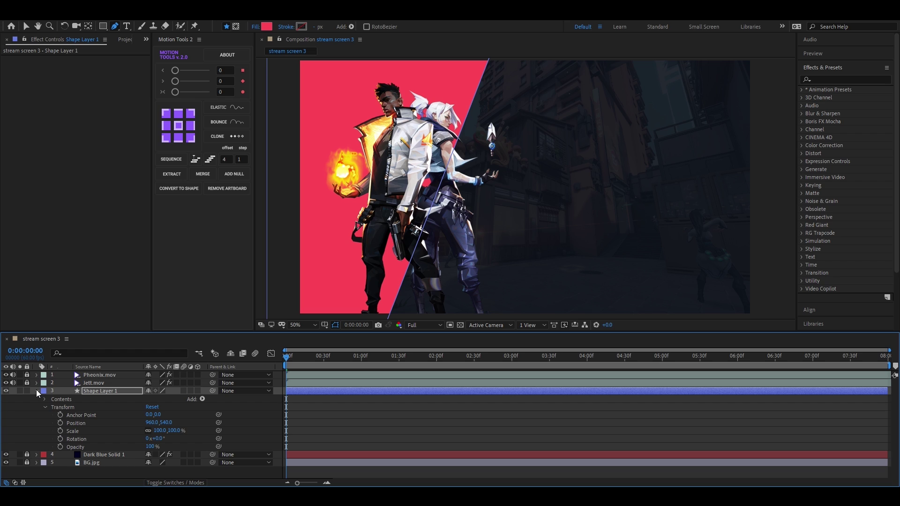
click(46, 408)
click(44, 399)
click(68, 408)
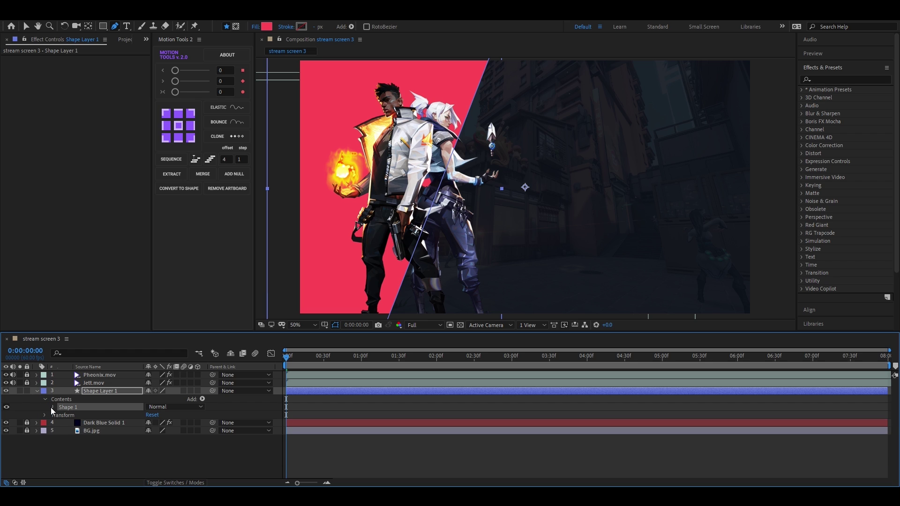
click(53, 407)
click(61, 416)
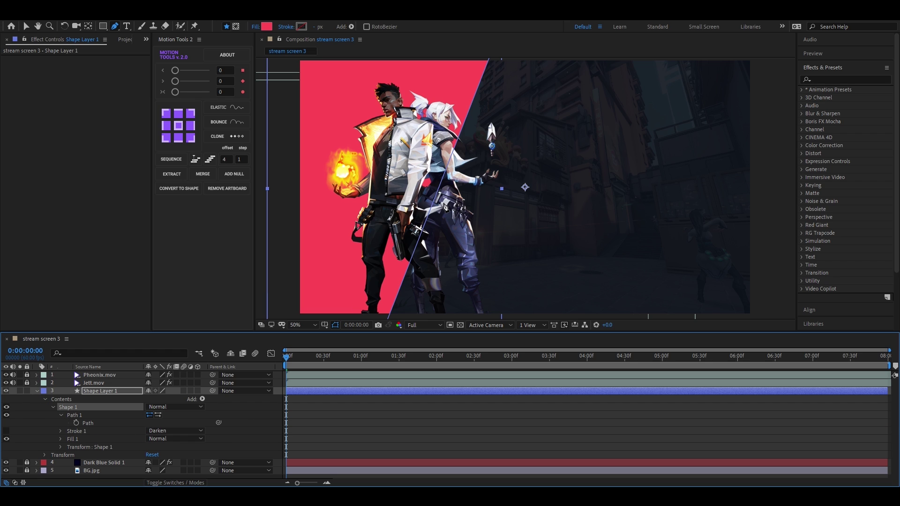
drag(284, 364, 326, 377)
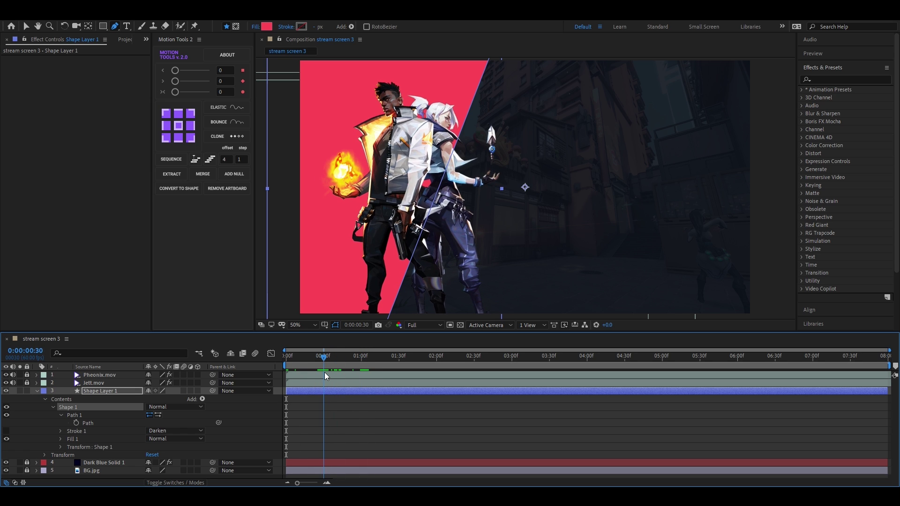
click(76, 423)
- At the first frame, move the red shape's two lower path points up above the composition's upper edge to keyframe its off-screen start
key(Home)
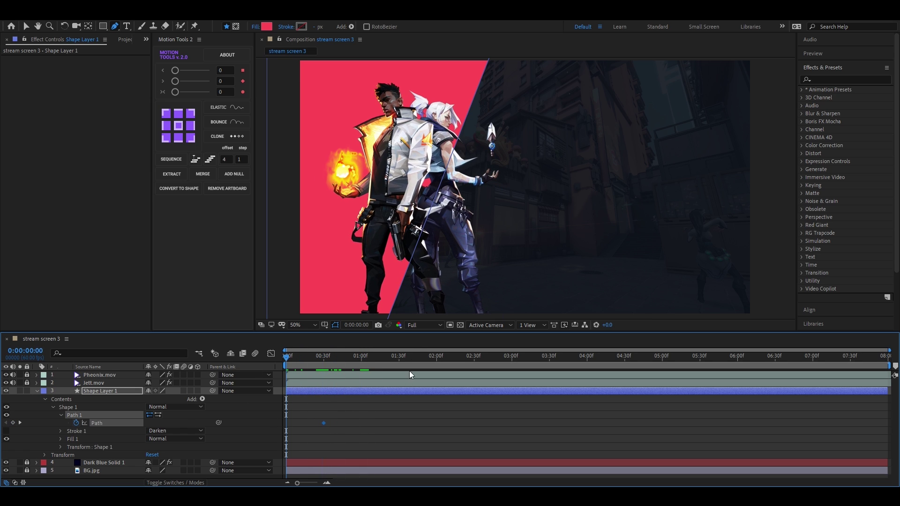
key(space)
scroll(407, 233, down, 2)
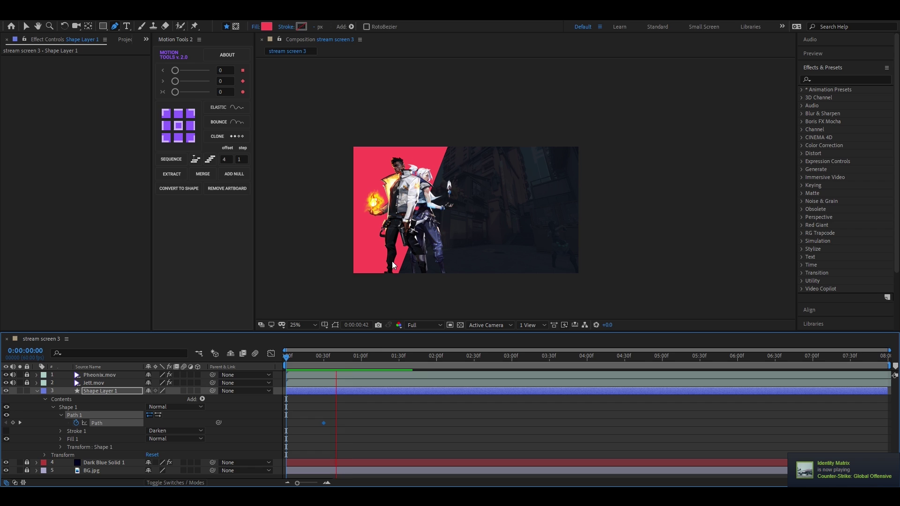
click(359, 363)
drag(360, 366, 278, 364)
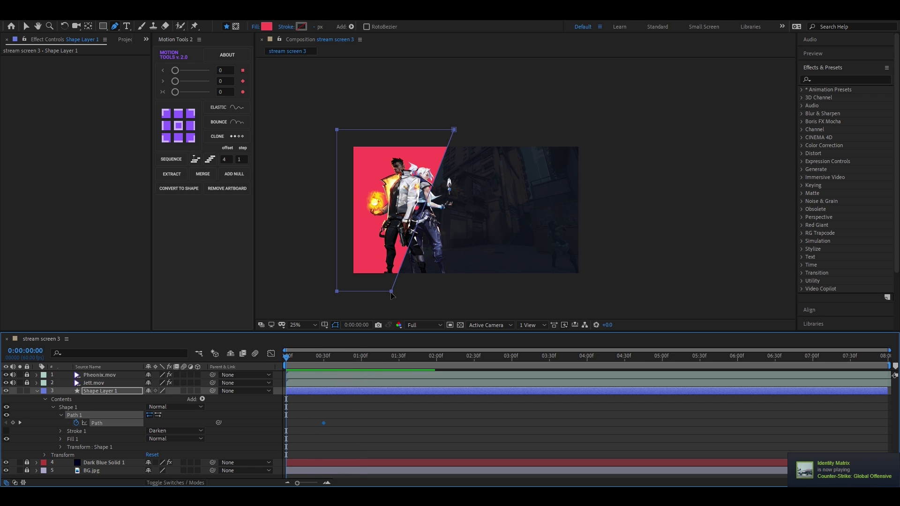
drag(325, 289, 406, 305)
key(ctrl+z)
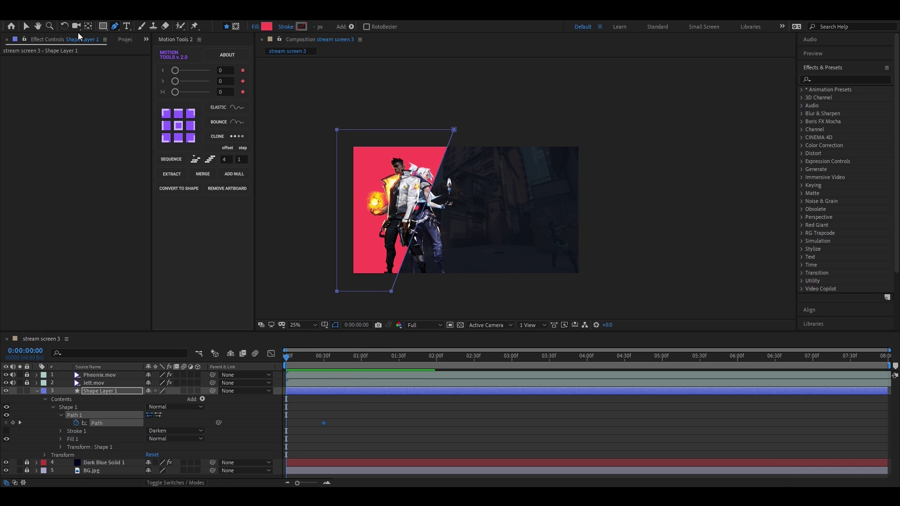
click(24, 26)
drag(330, 283, 395, 147)
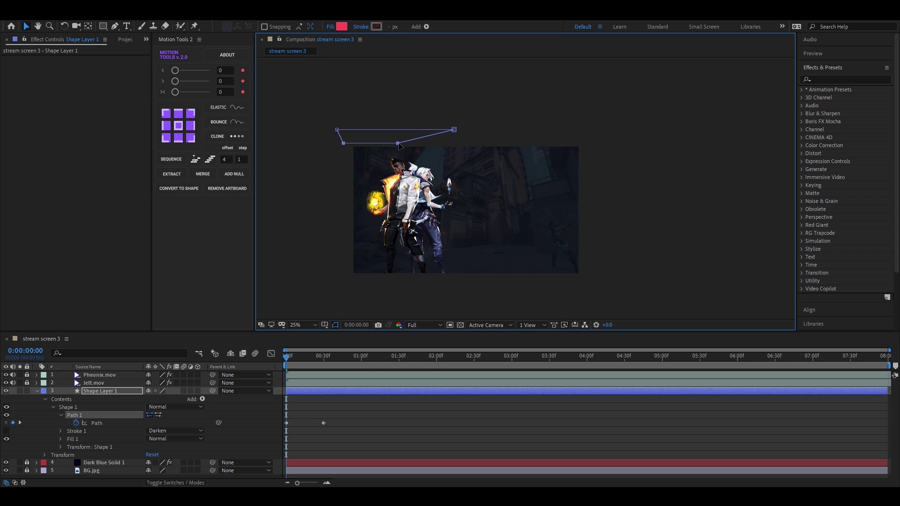
- Preview the shape's reveal and move its second Path keyframe earlier, to before the 00:30f mark, to speed it up
key(space)
drag(354, 357, 259, 369)
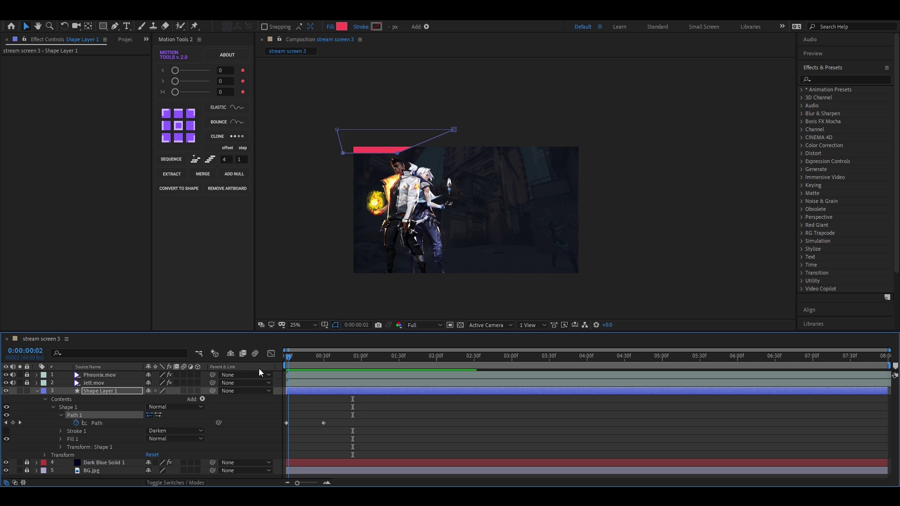
key(space)
click(324, 422)
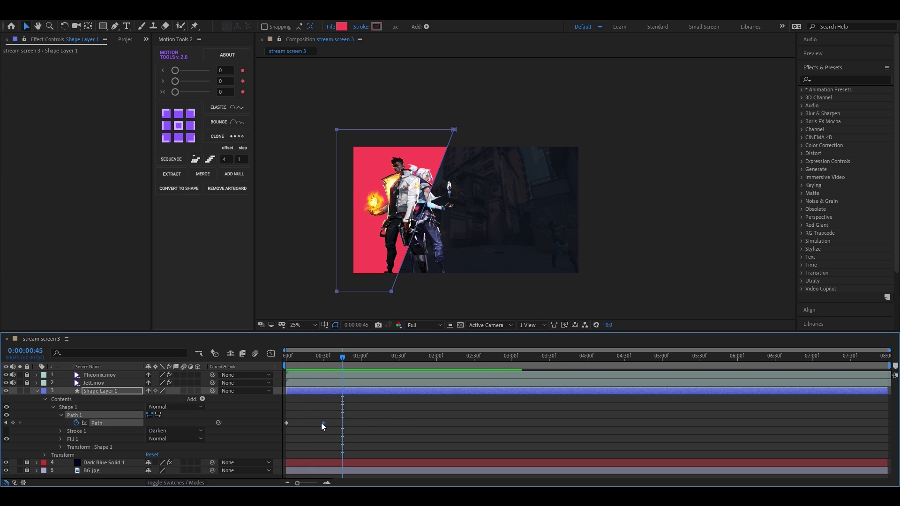
click(309, 424)
alt+scroll(310, 427, up, 3)
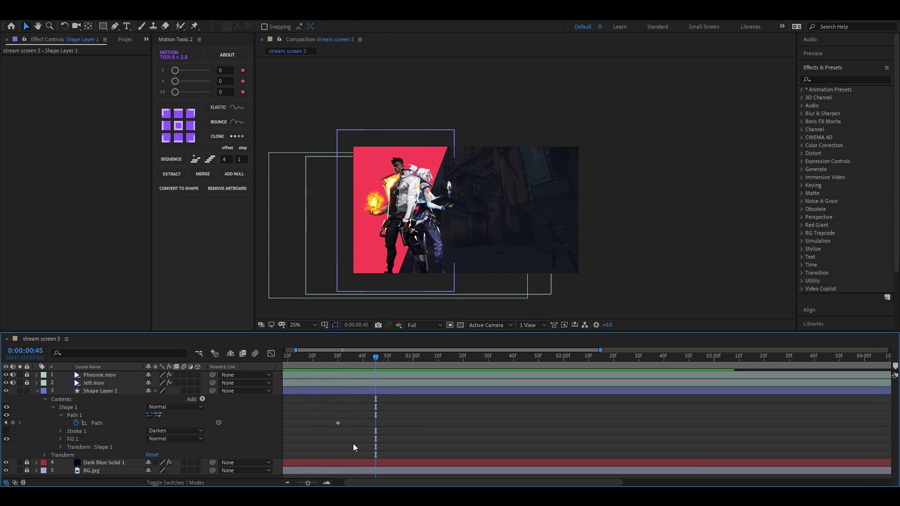
alt+scroll(353, 445, down, 3)
click(325, 423)
drag(325, 423, 311, 423)
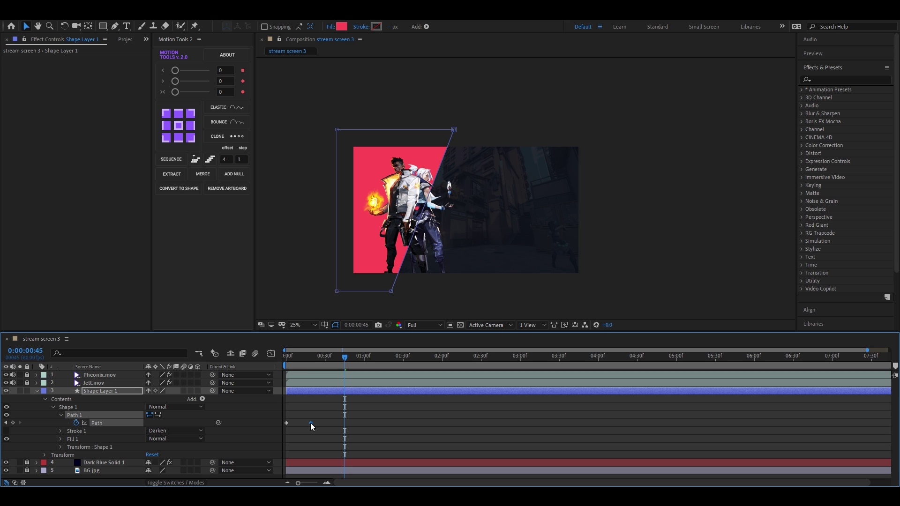
drag(344, 367, 258, 367)
key(space)
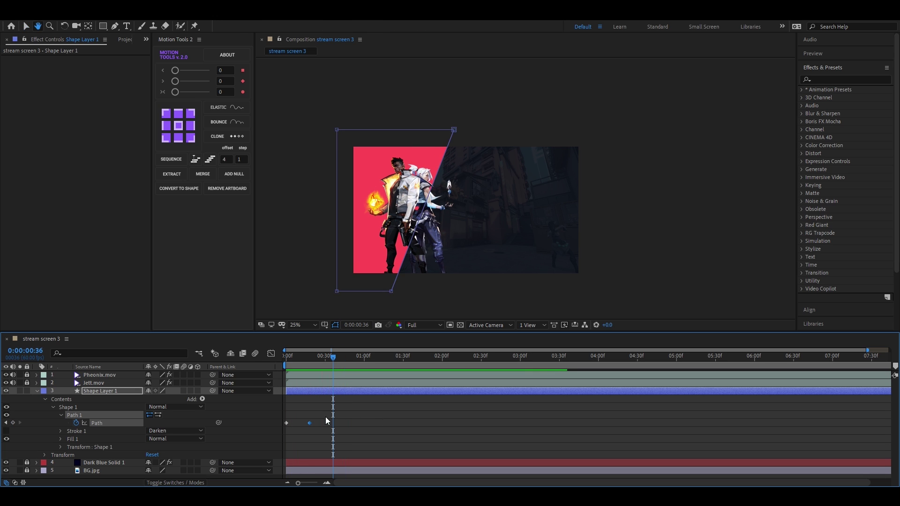
- Apply Easy Ease to both Path keyframes of the red shape and preview the reveal
drag(321, 416, 280, 432)
key(F9)
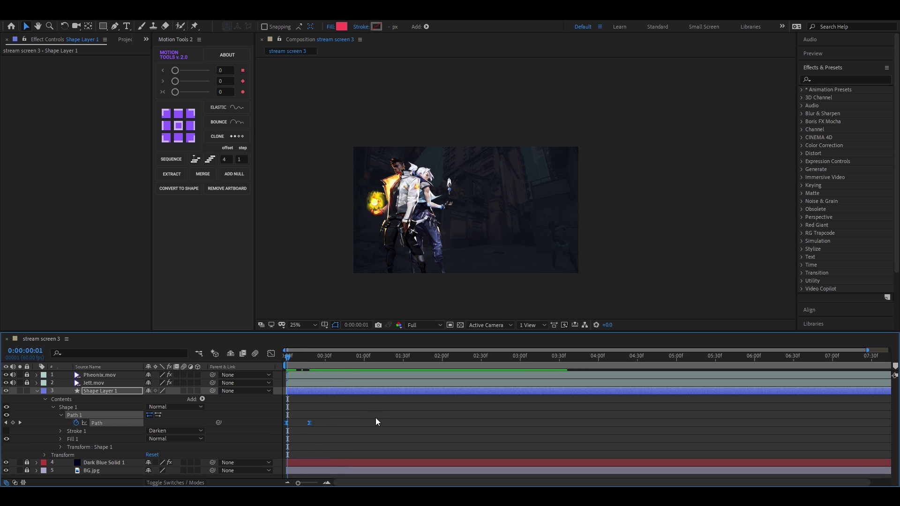
key(space)
key(space)
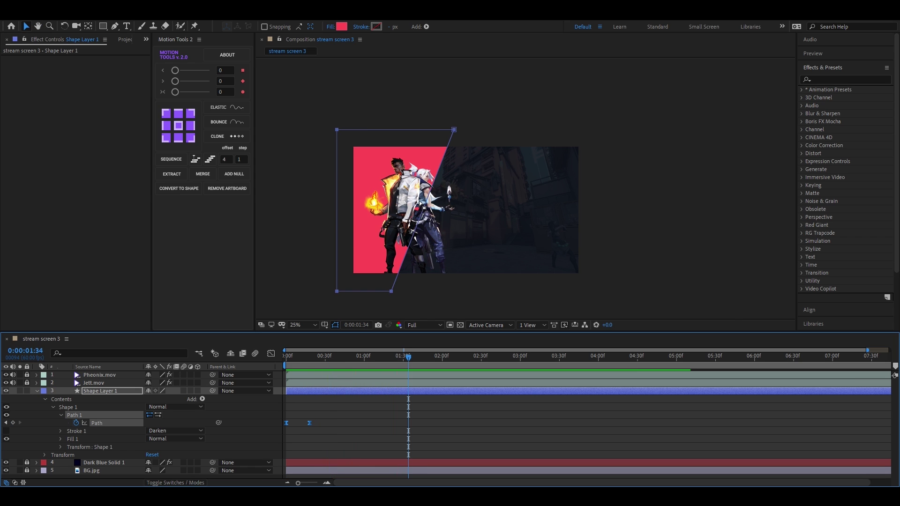
- Collapse and lock Shape Layer 1, and unlock the Pheonix.mov and Jett.mov layers
scroll(421, 203, up, 2)
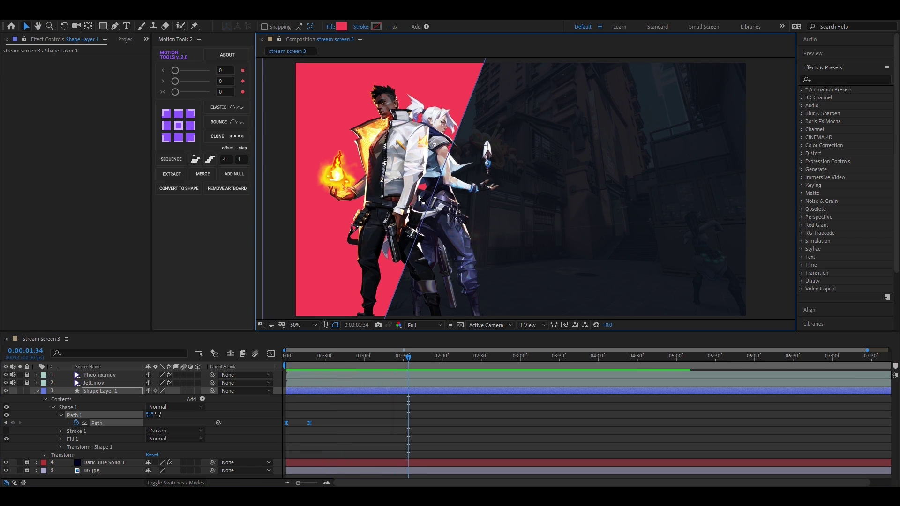
click(36, 392)
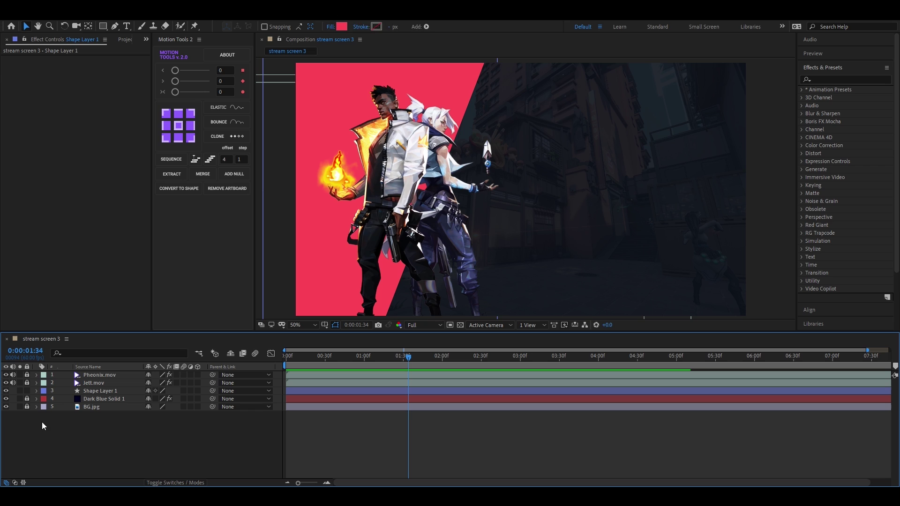
click(27, 382)
click(27, 374)
- Apply a Drop Shadow effect to Pheonix.mov, set its direction to 228° and increase the shadow's distance
click(105, 376)
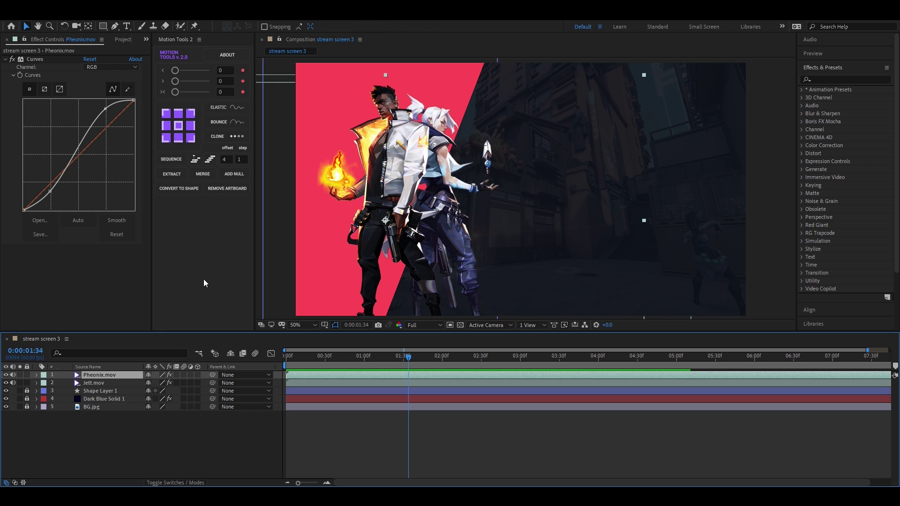
key(ctrl+space)
text(drop)
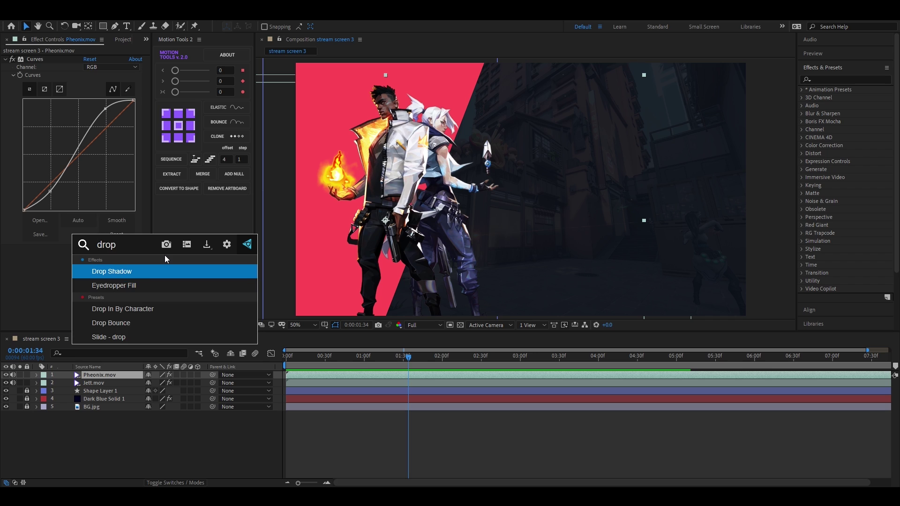
key(Return)
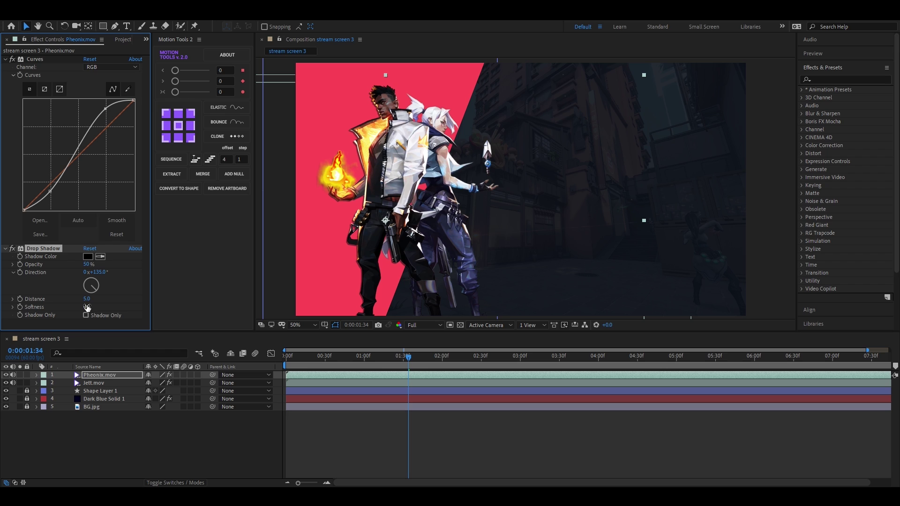
drag(87, 299, 86, 295)
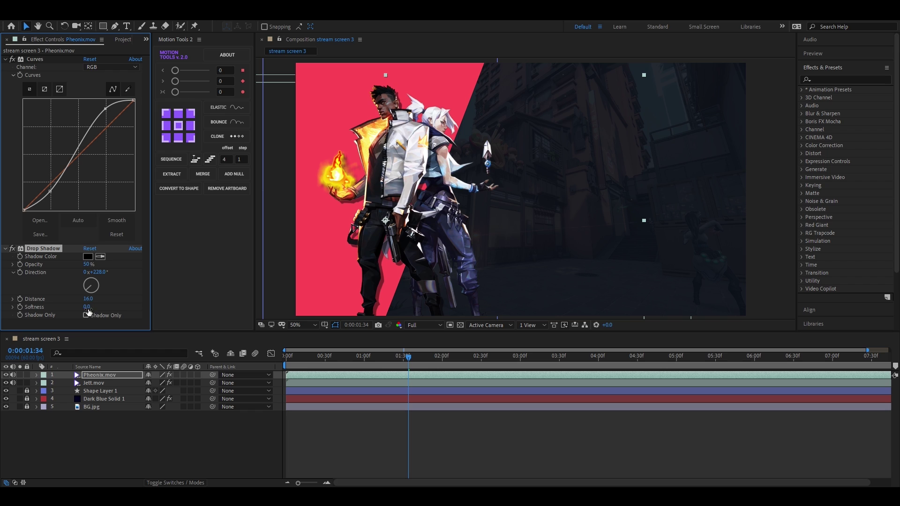
drag(88, 301, 84, 293)
- Apply a Drop Shadow effect to Jett.mov with direction 46° and distance 11, and select Pheonix.mov
click(97, 384)
key(ctrl+space)
text(drop)
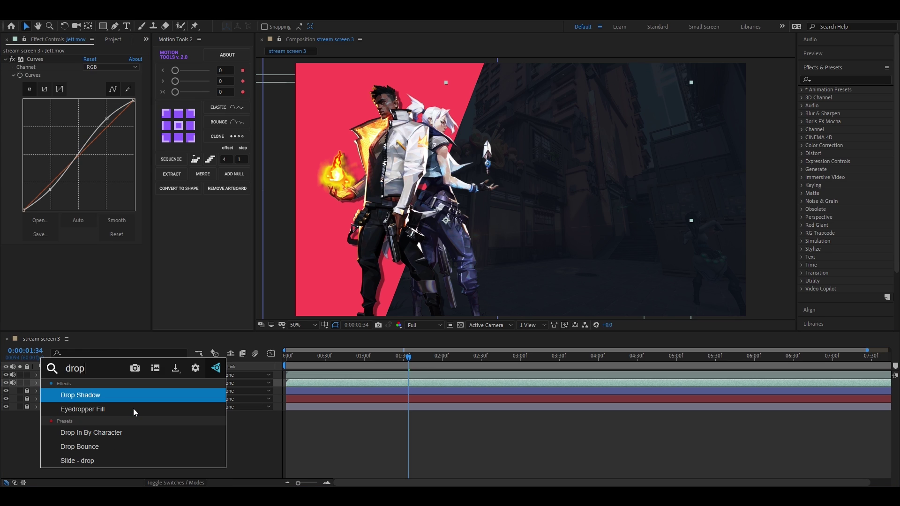
key(Return)
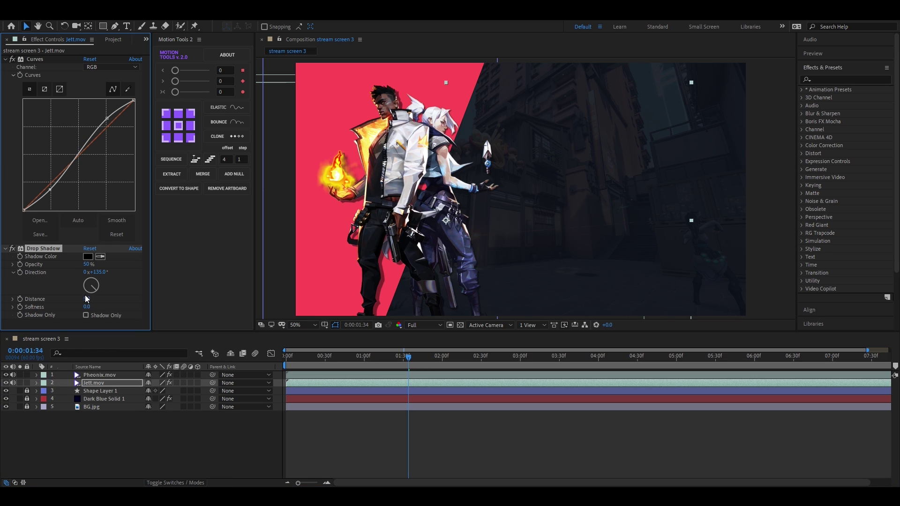
drag(85, 298, 101, 286)
drag(87, 299, 88, 299)
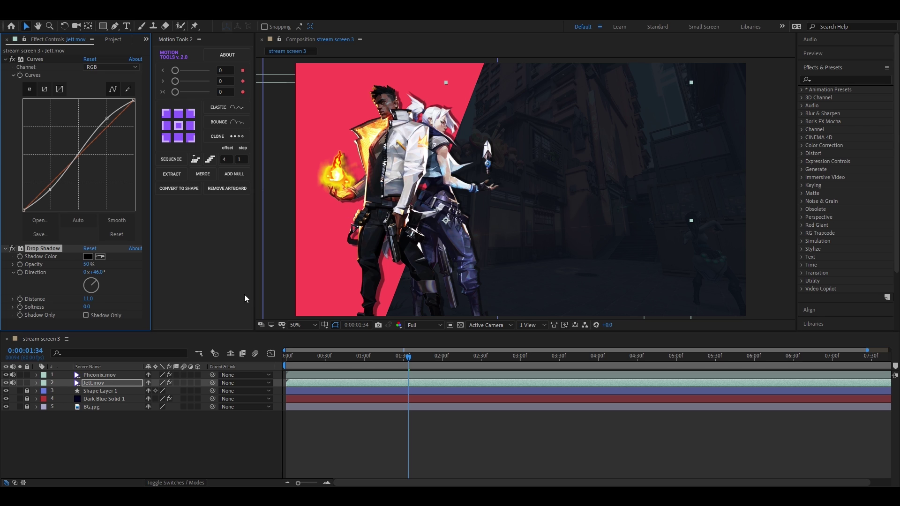
click(97, 376)
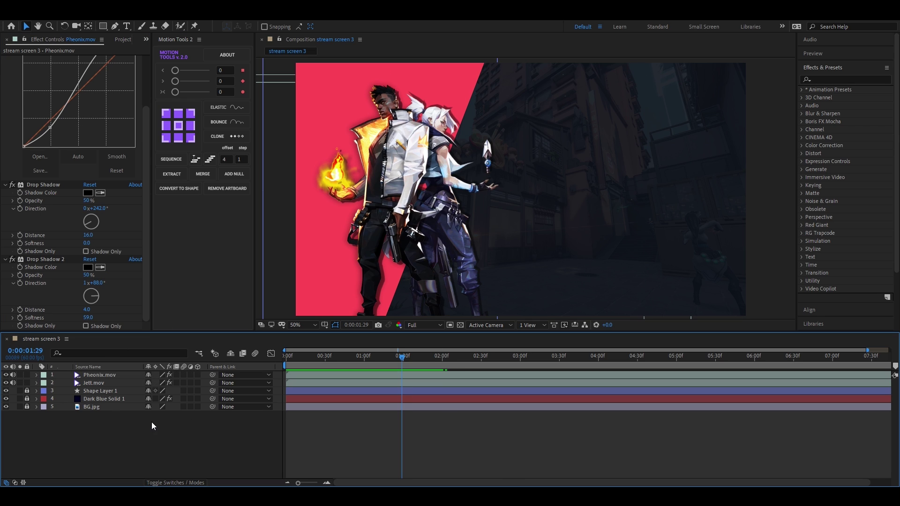
- Add a text layer reading VALORANT beside the characters and set its font to VALORANT
right_click(152, 422)
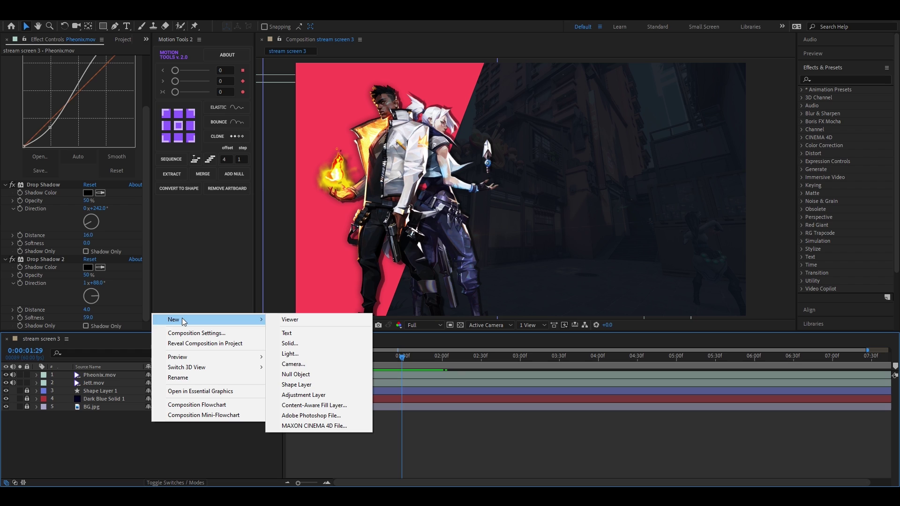
click(126, 25)
click(533, 193)
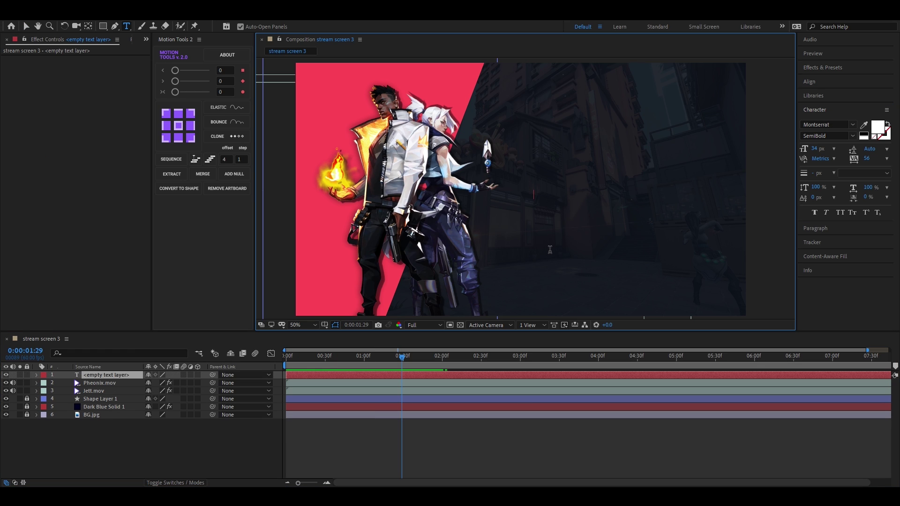
text(VALORANT)
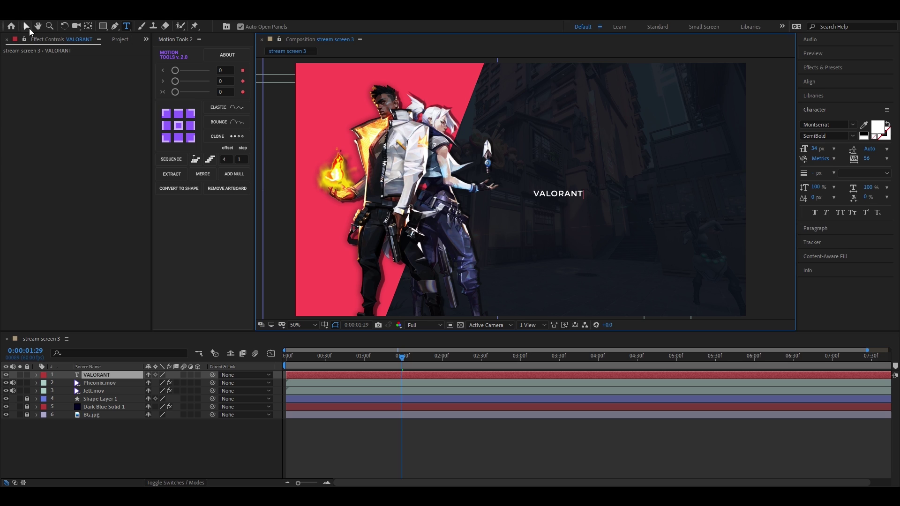
click(26, 26)
click(834, 124)
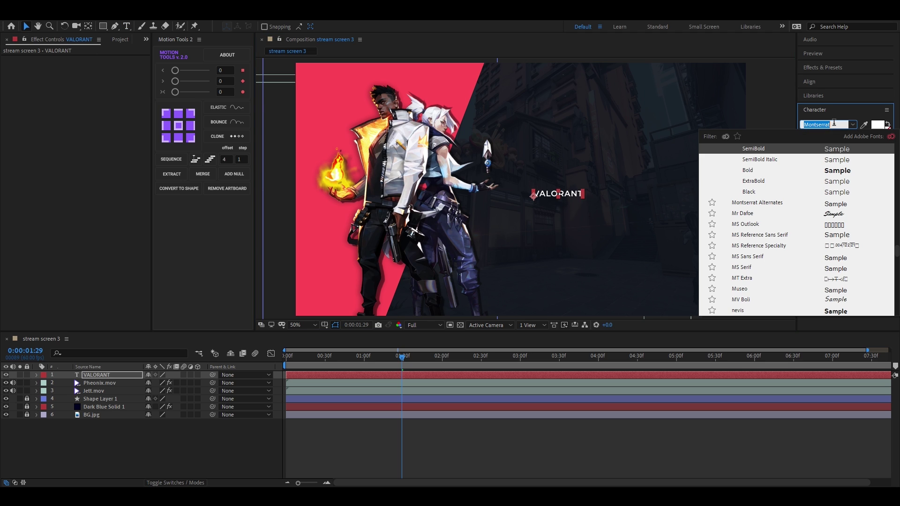
text(valorant)
key(Return)
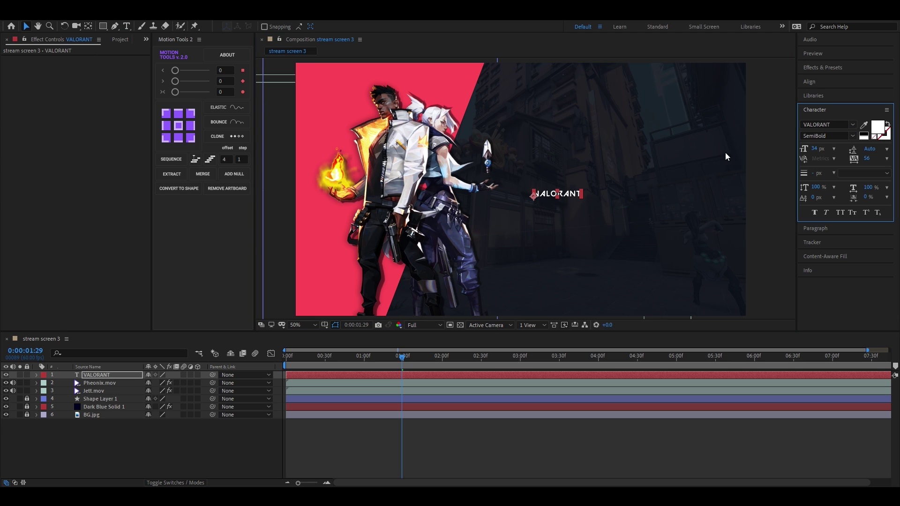
- Enlarge the VALORANT text and reposition it so it spans the full width of the frame across the characters
drag(582, 197, 769, 200)
drag(701, 188, 574, 196)
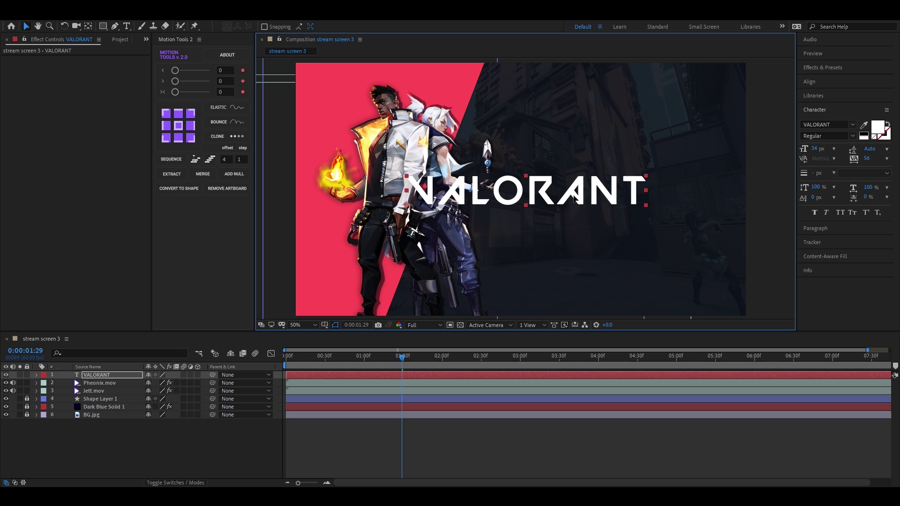
drag(655, 207, 797, 211)
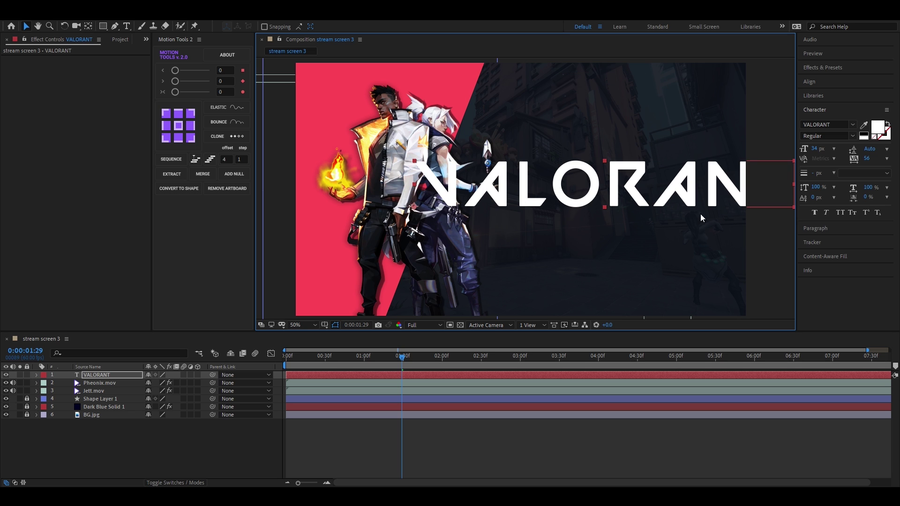
key(ctrl+z)
drag(654, 208, 871, 220)
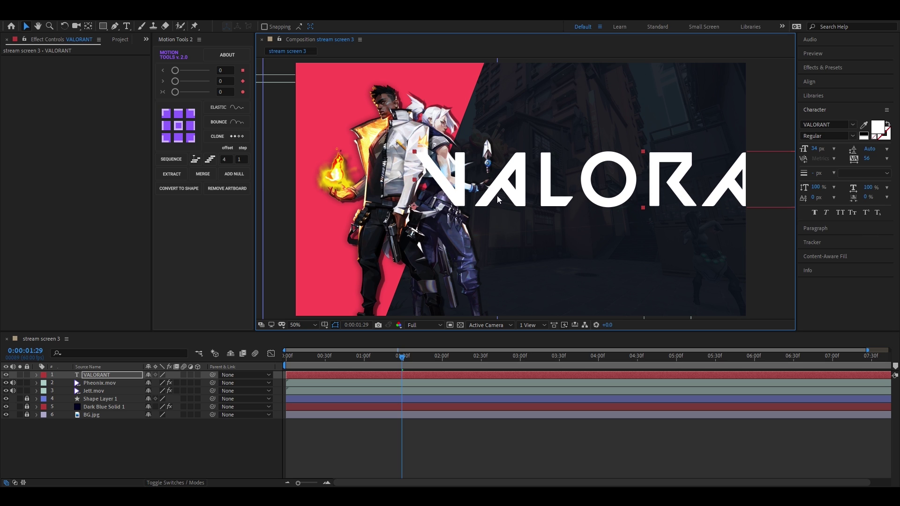
drag(413, 208, 296, 215)
scroll(411, 239, down, 2)
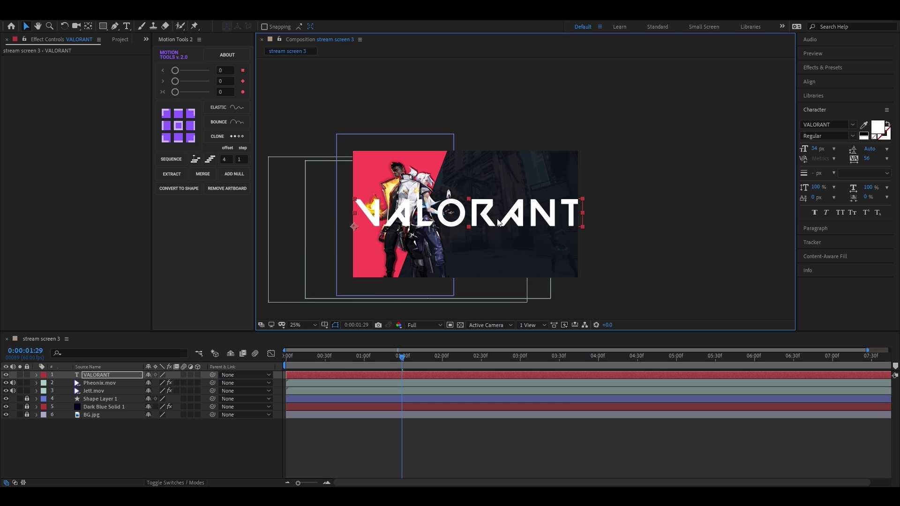
scroll(499, 218, up, 2)
key(space)
drag(476, 258, 570, 237)
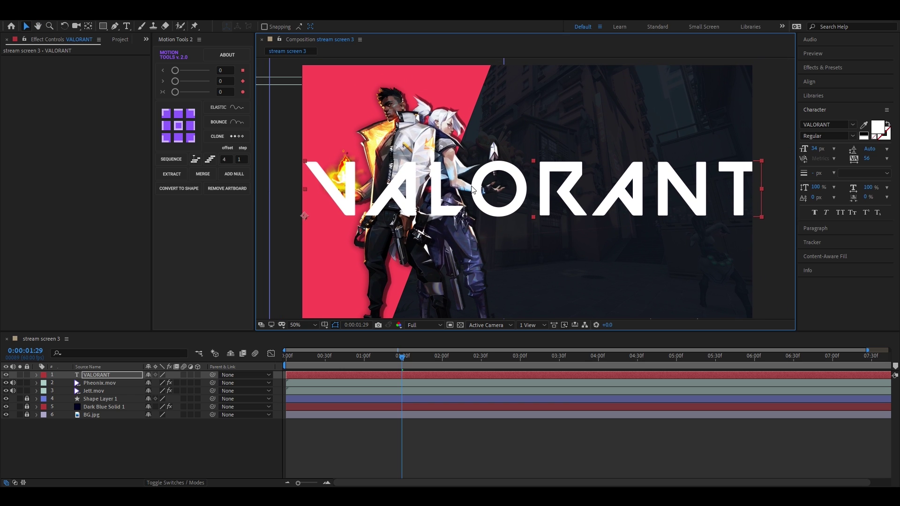
- Pre-compose the VALORANT text layer as "VALORANT bg", moving all attributes into the new composition
right_click(94, 375)
click(142, 365)
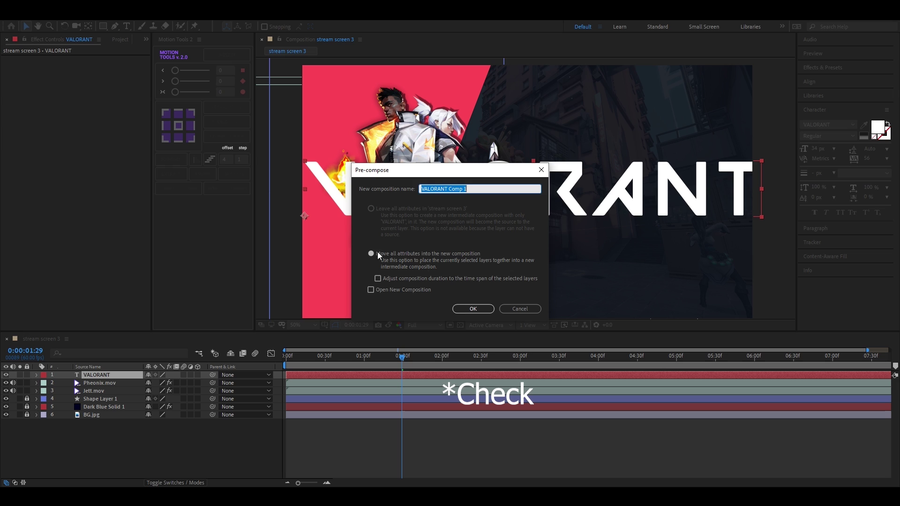
click(480, 189)
text(bg)
click(460, 309)
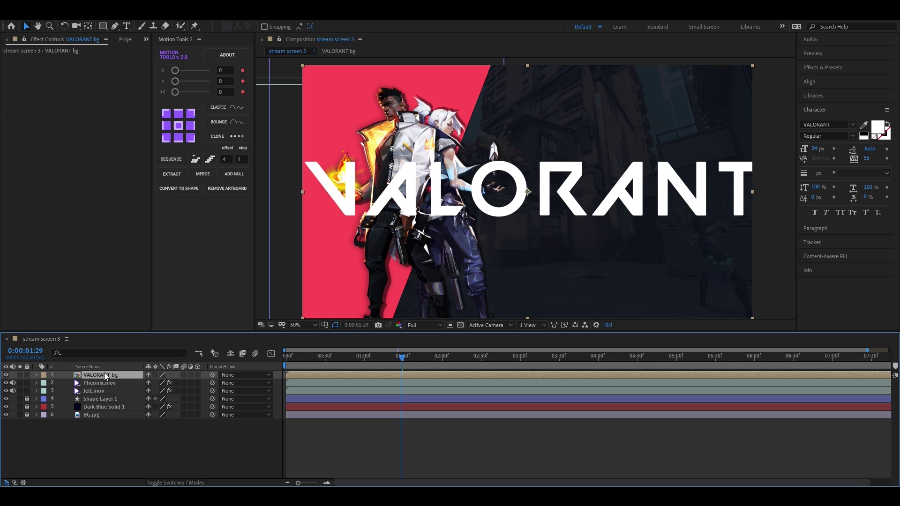
- Apply a Fill effect to VALORANT bg and sample its color from the red diagonal shape
key(ctrl+space)
text(fill)
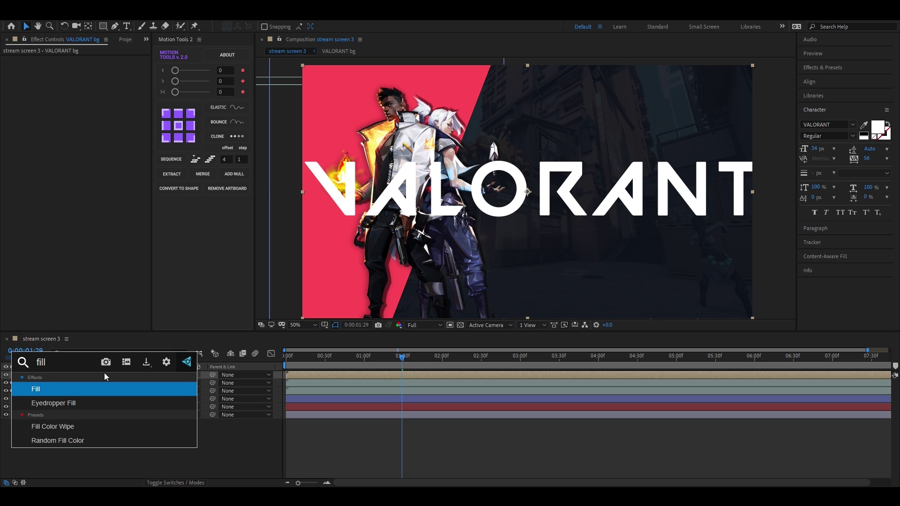
key(Return)
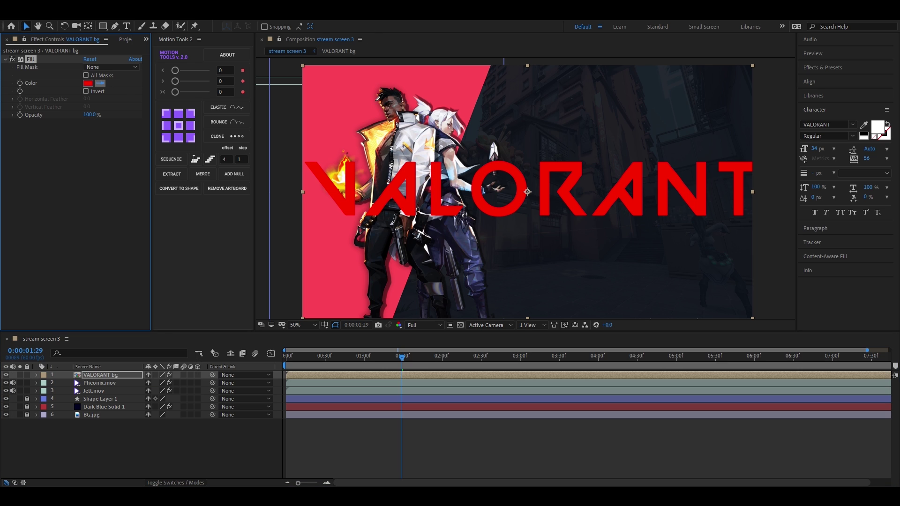
click(331, 151)
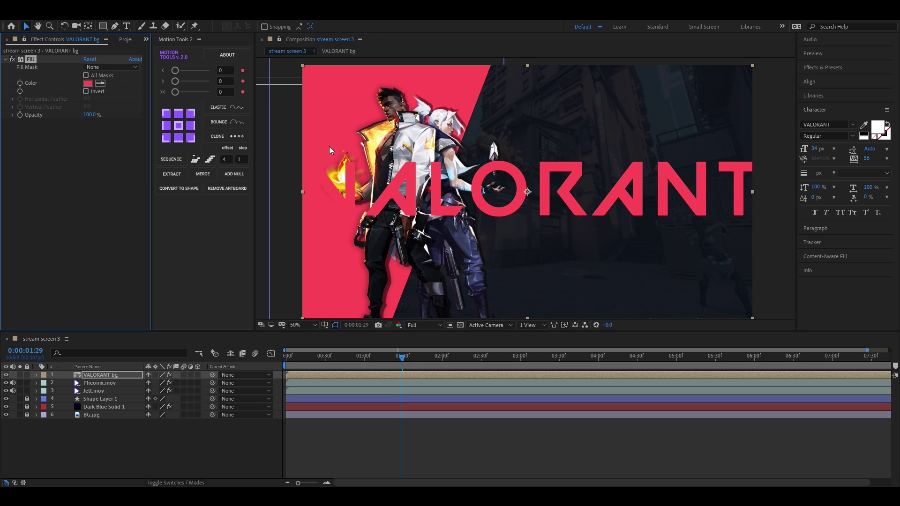
- Auto-trace the VALORANT bg layer's Alpha channel at the current frame to create masks around the letters
click(101, 375)
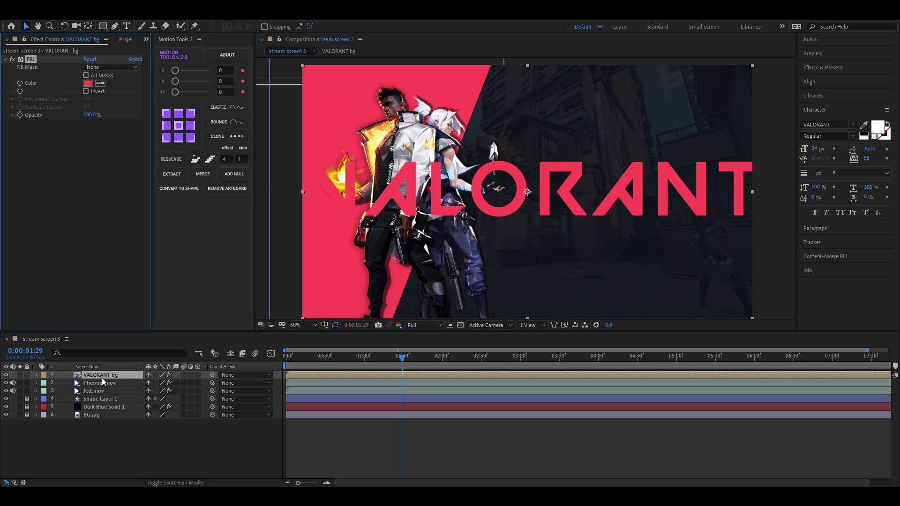
click(96, 15)
click(127, 336)
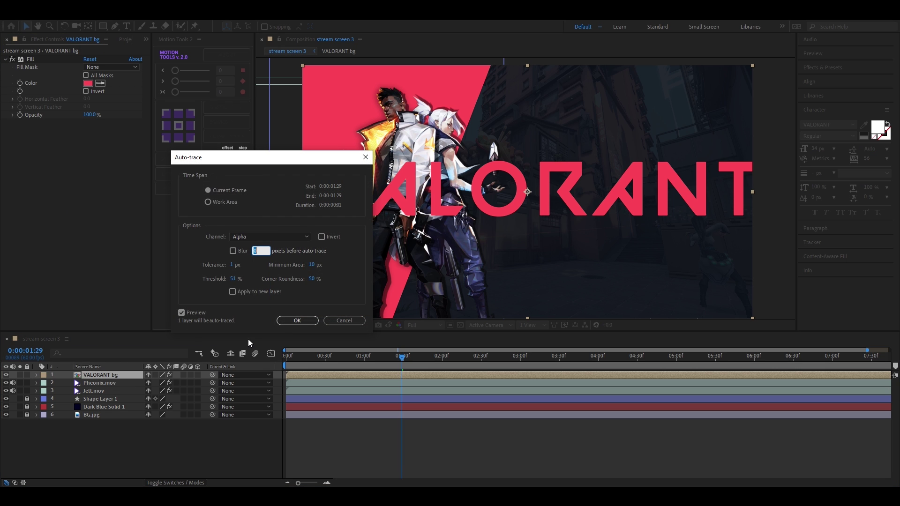
click(304, 317)
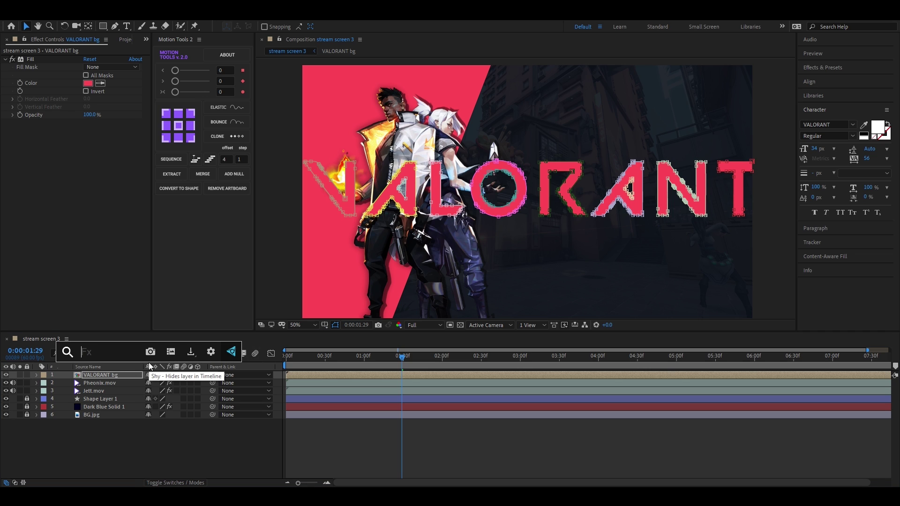
- Apply a Stroke effect to VALORANT bg using all masks, not sequentially, with the paint style Reveal Original Image
key(ctrl+space)
text(str)
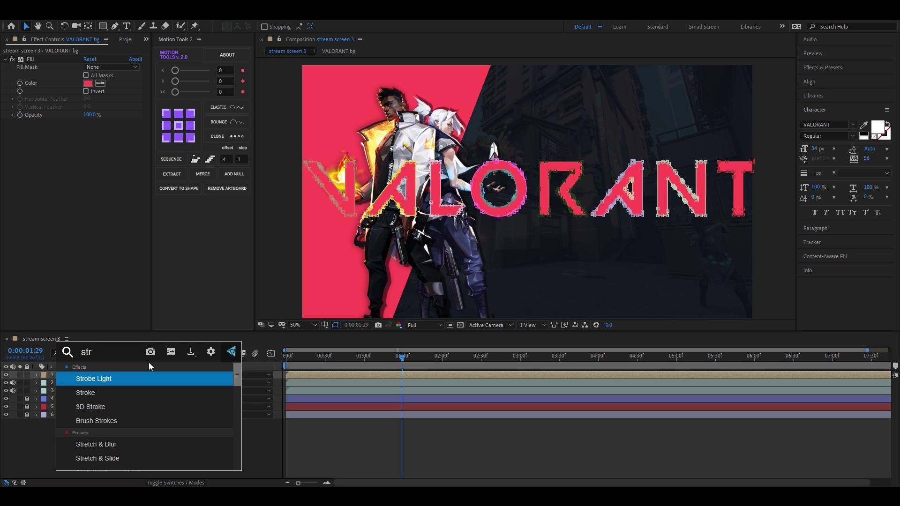
key(Down)
key(Return)
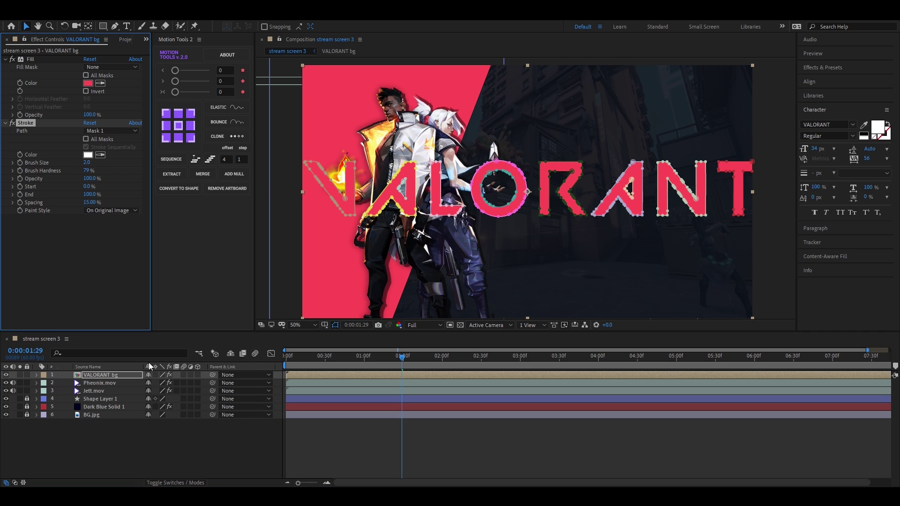
click(99, 139)
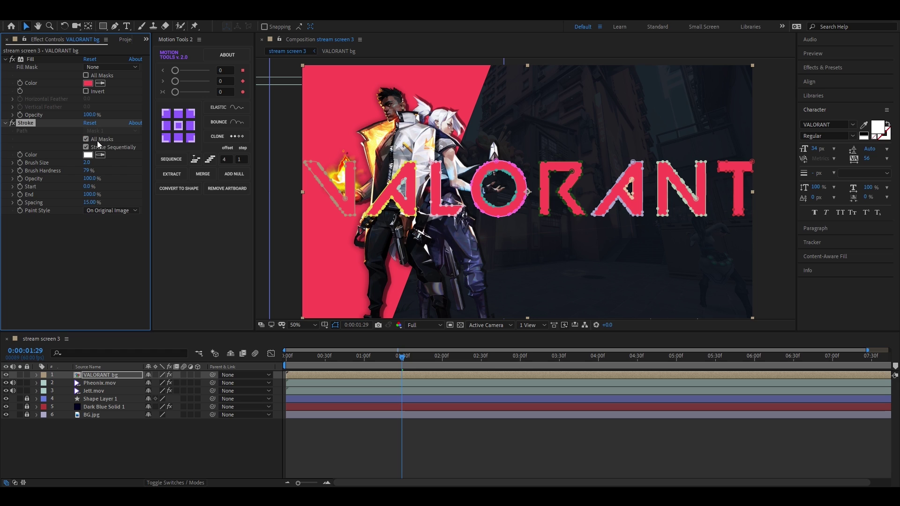
click(112, 211)
click(123, 242)
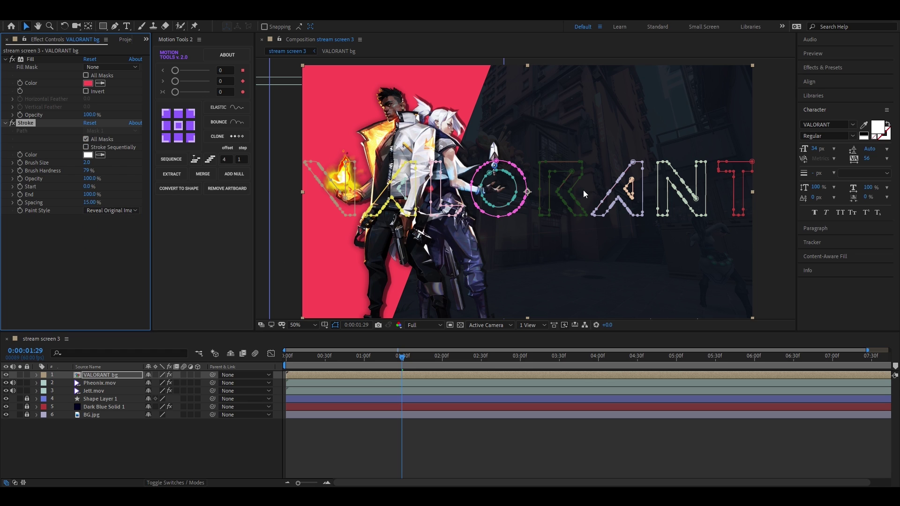
- Hide the mask outlines in the composition view and set the Stroke brush size to 3.7
click(335, 325)
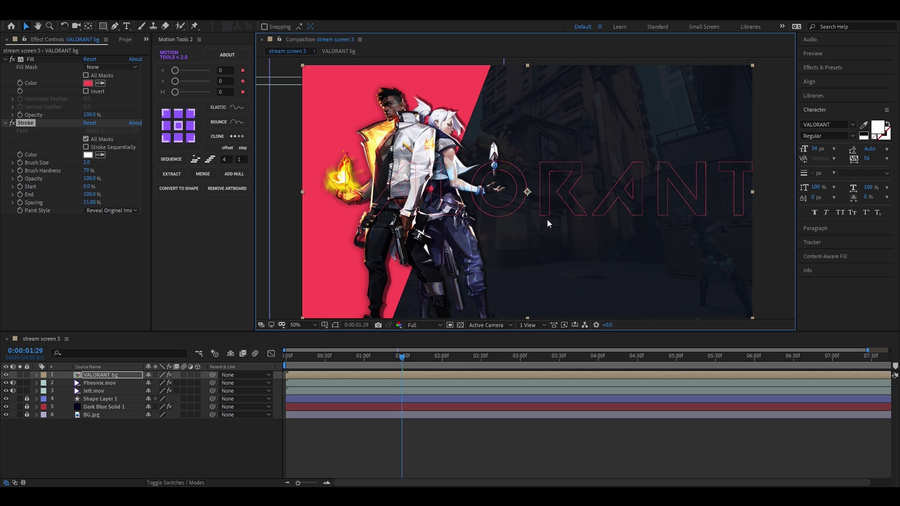
drag(400, 360, 383, 360)
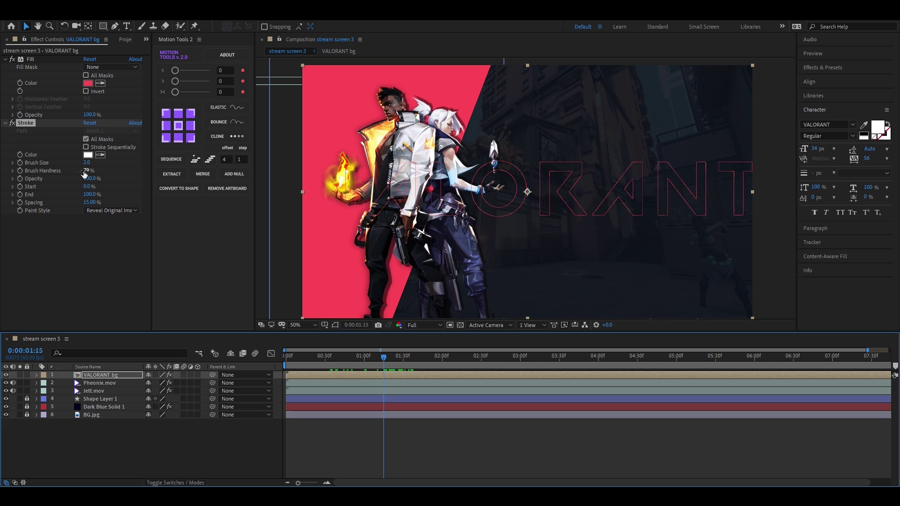
drag(87, 163, 94, 168)
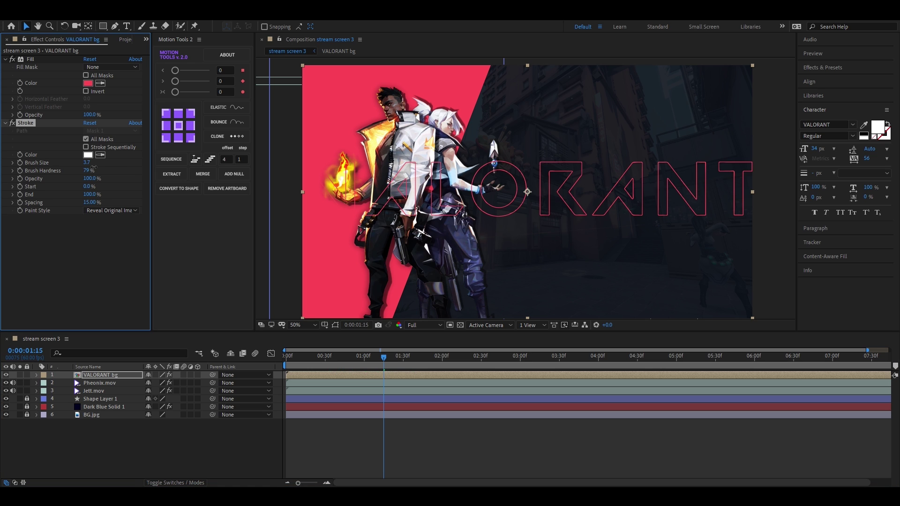
- Keyframe the Stroke's End value at 0% at 0:00:00:30 and 100% at 0:00:07:00
drag(384, 369, 324, 369)
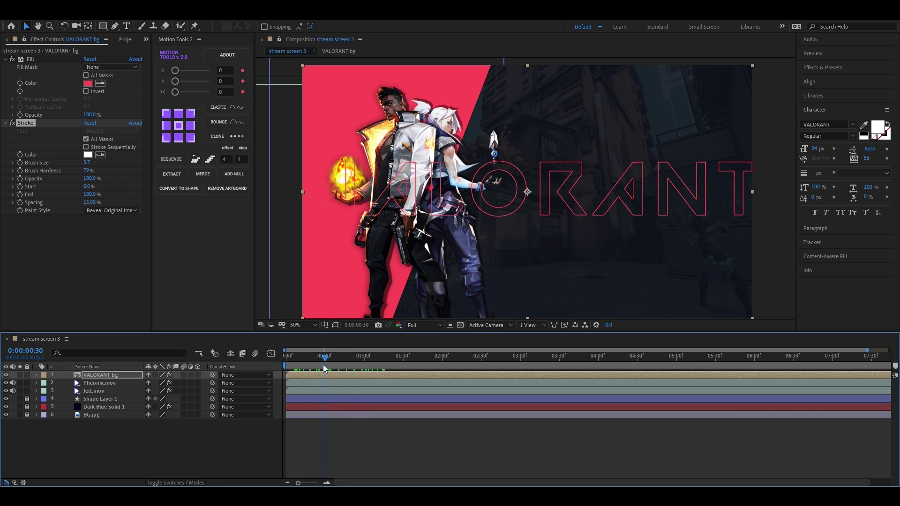
drag(92, 199, 3, 199)
drag(327, 365, 834, 383)
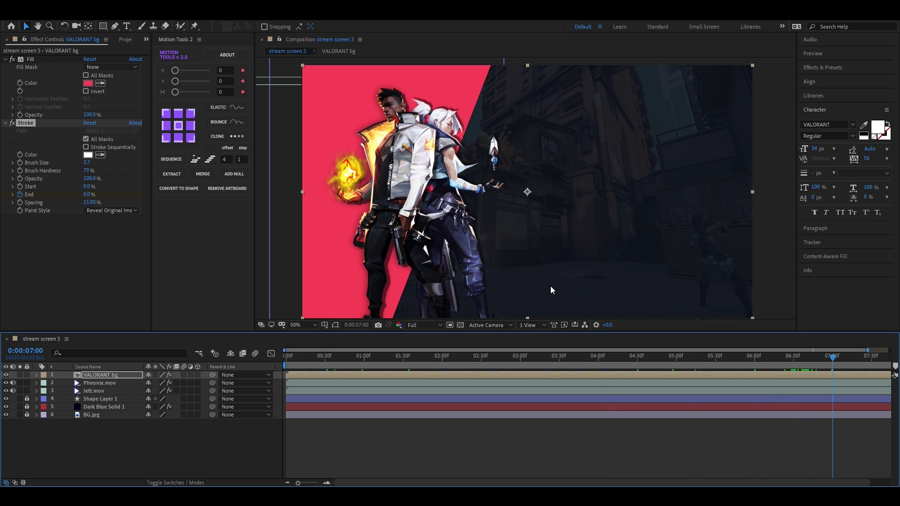
drag(89, 195, 162, 198)
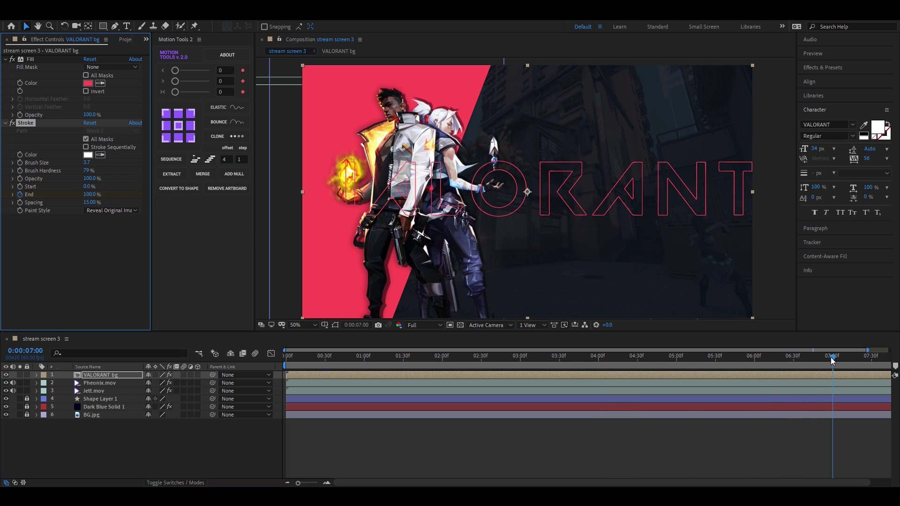
- Preview the outline reveal and apply Easy Ease to both Stroke End keyframes of VALORANT bg
drag(832, 358, 347, 369)
key(space)
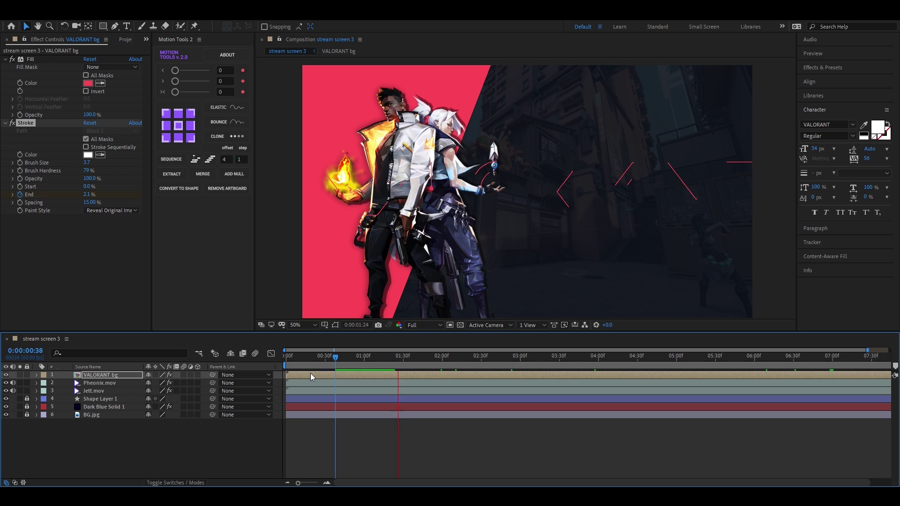
click(385, 373)
key(u)
scroll(383, 390, down, 6)
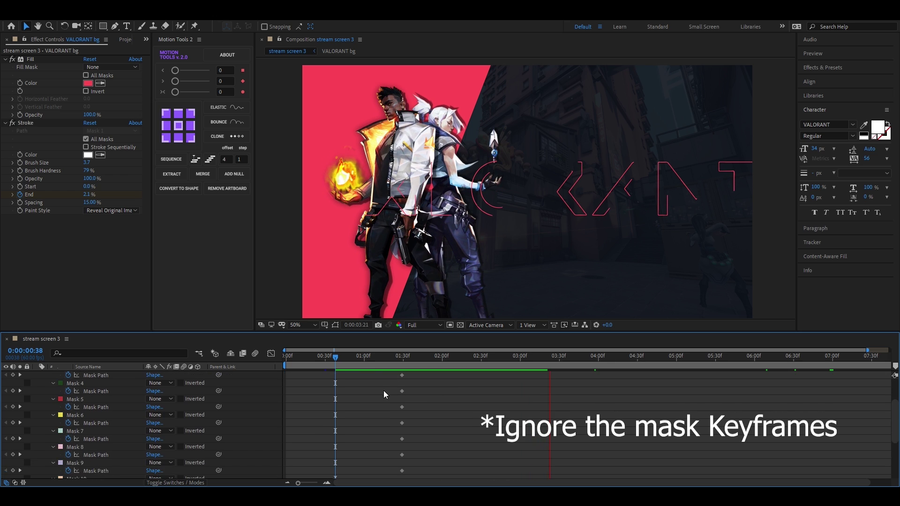
mouse_move(314, 434)
mouse_down()
mouse_move(866, 432)
mouse_move(314, 428)
mouse_move(306, 439)
mouse_up()
key(space)
key(F9)
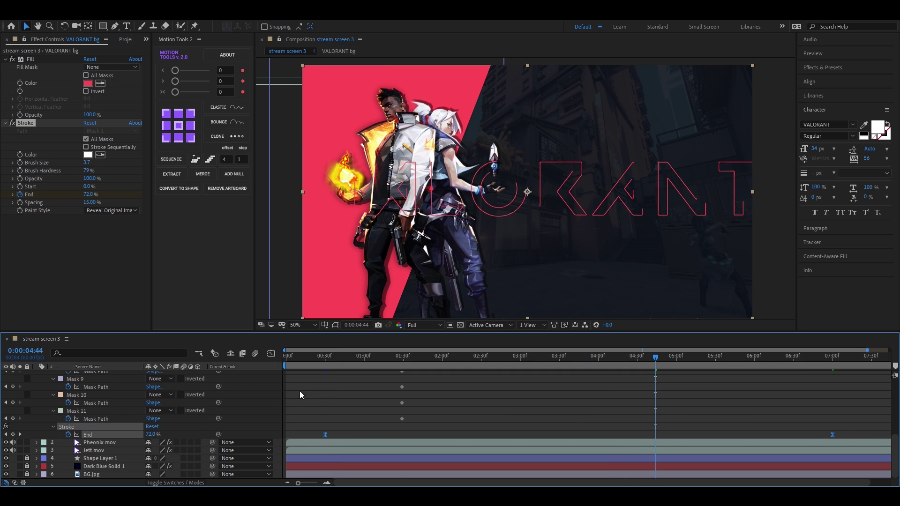
- Shape the speed graph of the Stroke's End animation by lengthening the final keyframe's incoming ease for a gradual slowdown
click(271, 354)
click(816, 449)
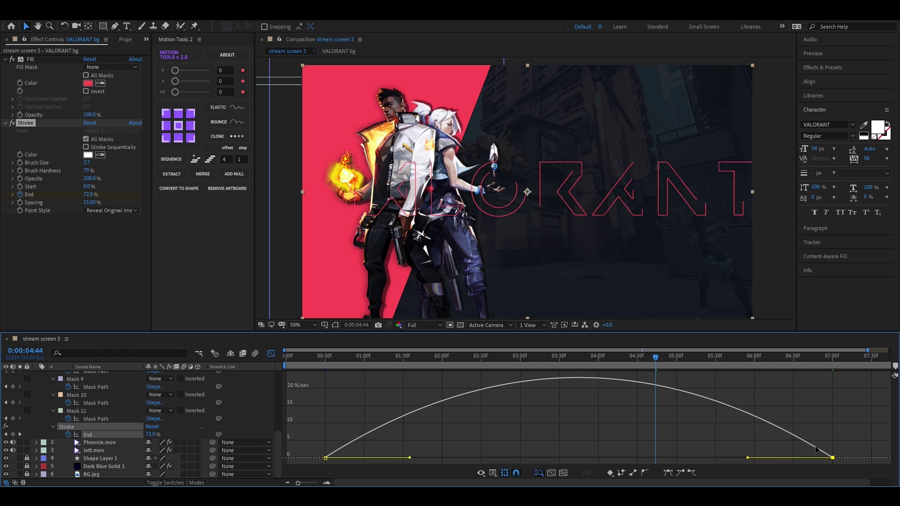
drag(748, 458, 584, 458)
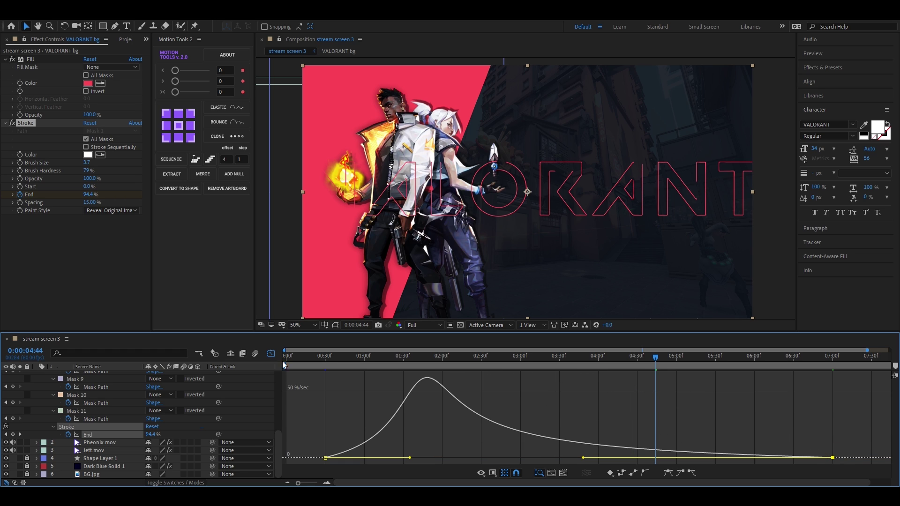
click(271, 353)
- Scale the VALORANT bg layer to 248%
scroll(173, 384, up, 6)
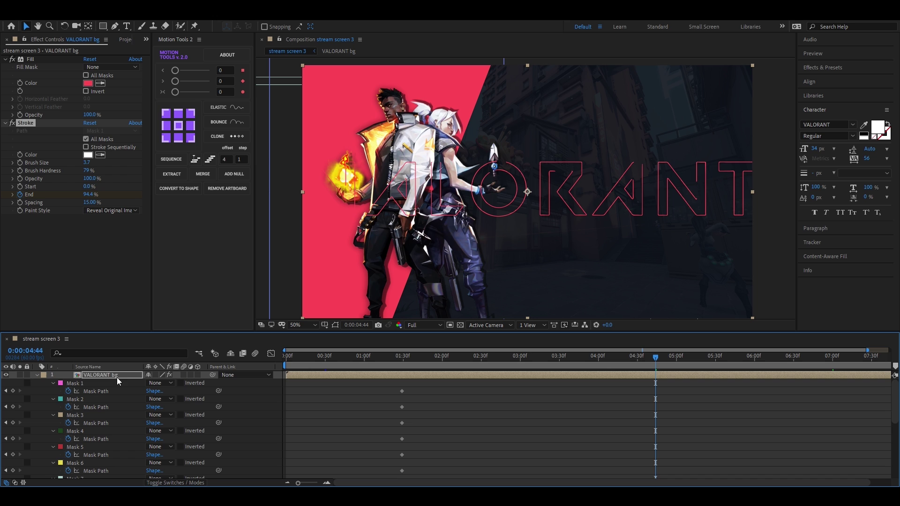
click(117, 376)
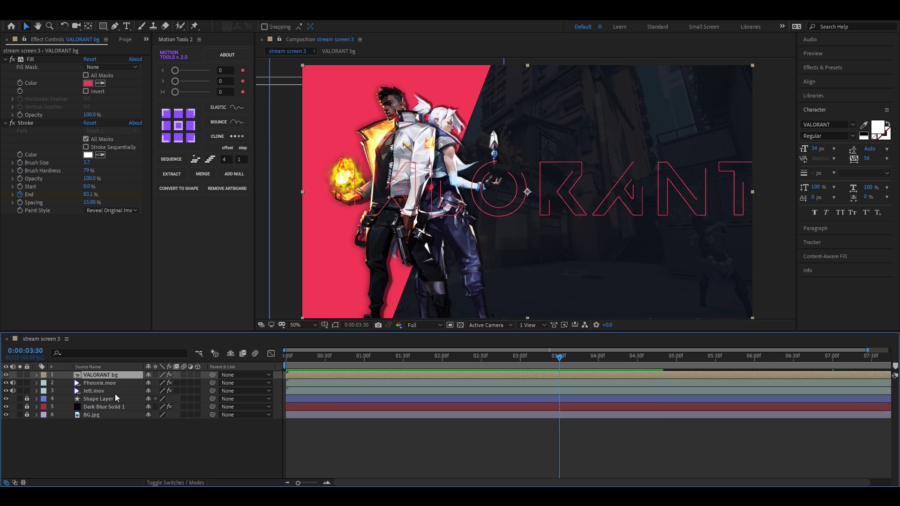
key(s)
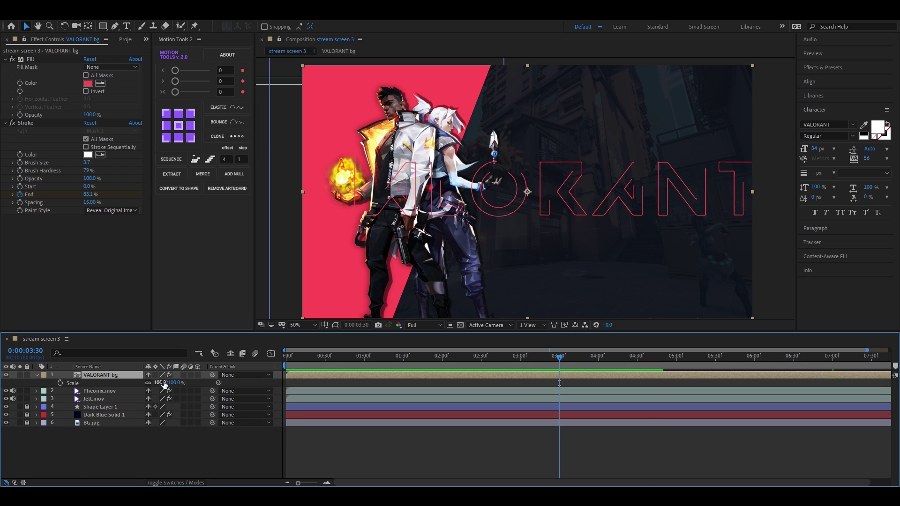
drag(160, 383, 242, 380)
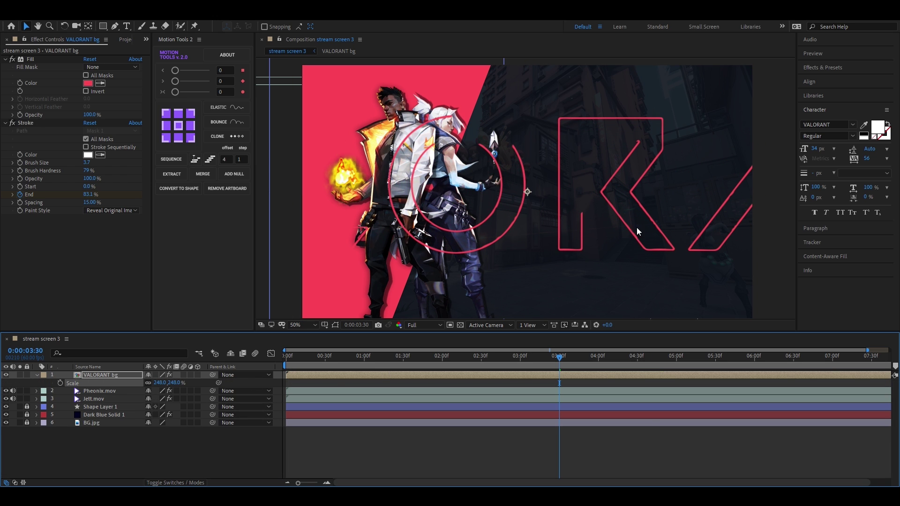
- Shift the enlarged outline to the right in the composition and place VALORANT bg directly beneath Shape Layer 1
drag(636, 231, 775, 238)
drag(105, 373, 107, 413)
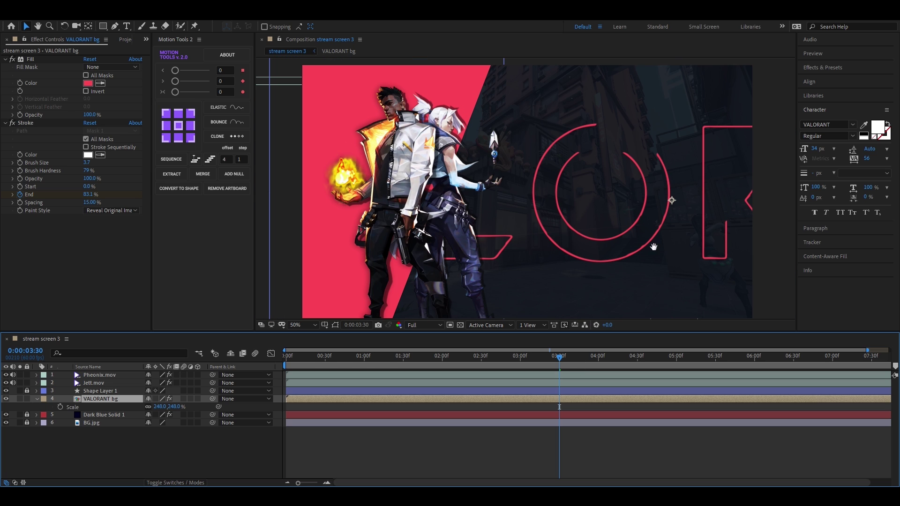
mouse_move(658, 245)
mouse_down()
mouse_move(588, 254)
mouse_move(641, 249)
mouse_up()
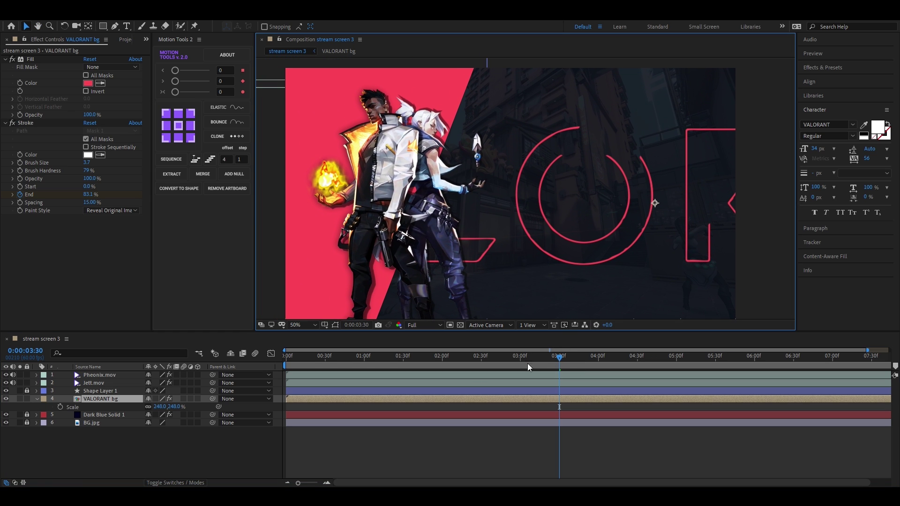
- Set VALORANT bg's opacity to 30% and preview the outline reveal from the start
key(t)
drag(150, 407, 120, 408)
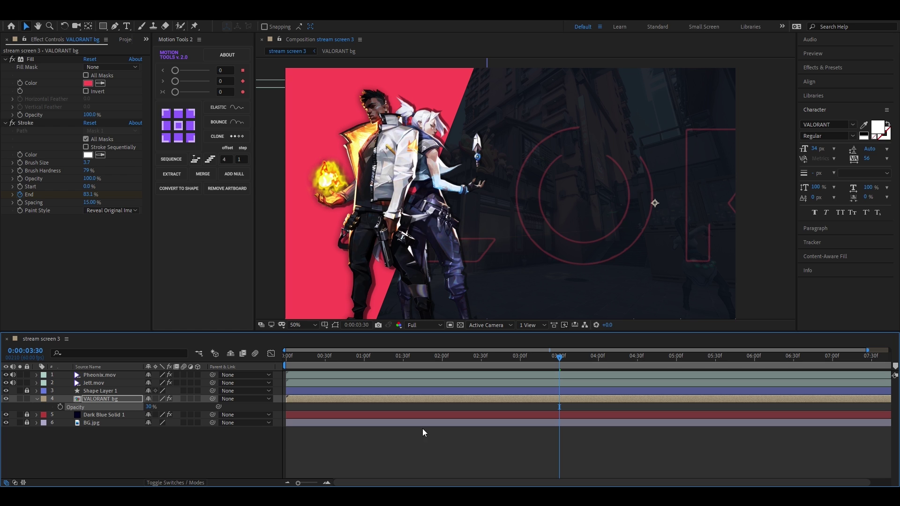
drag(562, 359, 283, 360)
key(space)
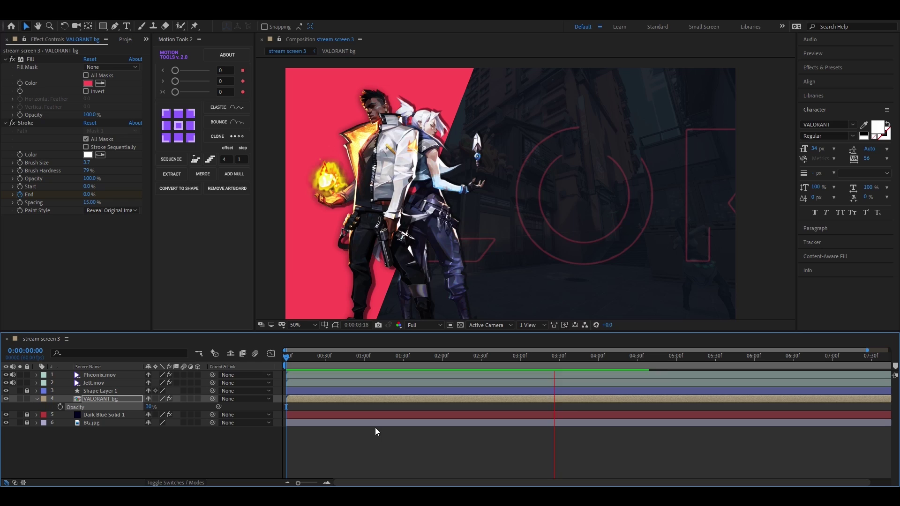
key(space)
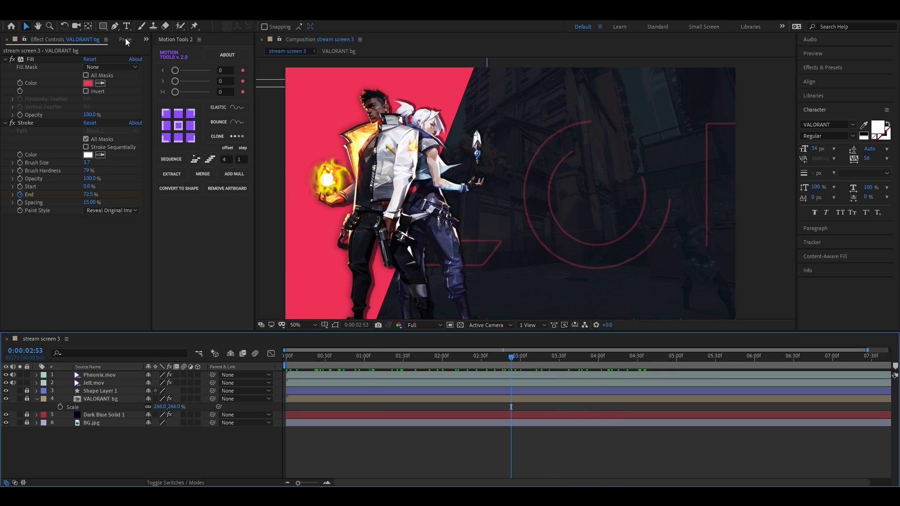
- Add the text IS LIVE beside the characters and enlarge it across the dark area of the composition
click(126, 26)
click(533, 209)
text(IS LIBN)
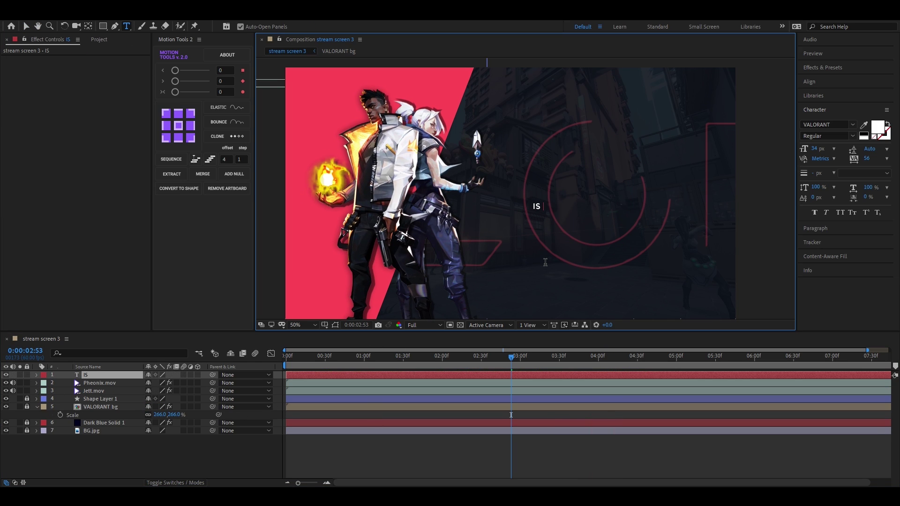
key(BackSpace)
key(BackSpace)
text(VE)
click(26, 26)
drag(564, 203, 752, 166)
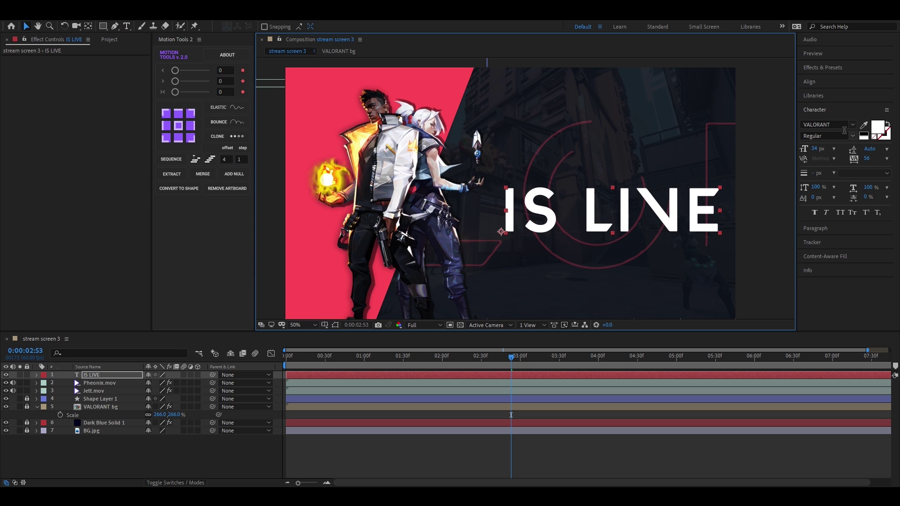
- Change the IS LIVE font to Norwester, then enlarge and reposition the text within the dark area
click(853, 125)
click(839, 140)
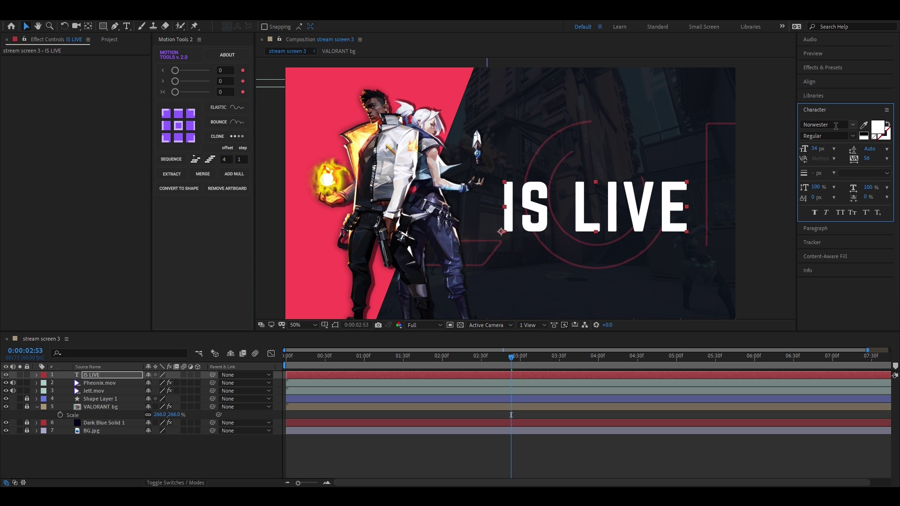
drag(613, 212, 621, 207)
drag(699, 228, 714, 227)
drag(666, 207, 666, 201)
- Set the IS LIVE font size to 40 px and tracking to 5, and centre the text vertically in the composition
click(813, 82)
click(815, 158)
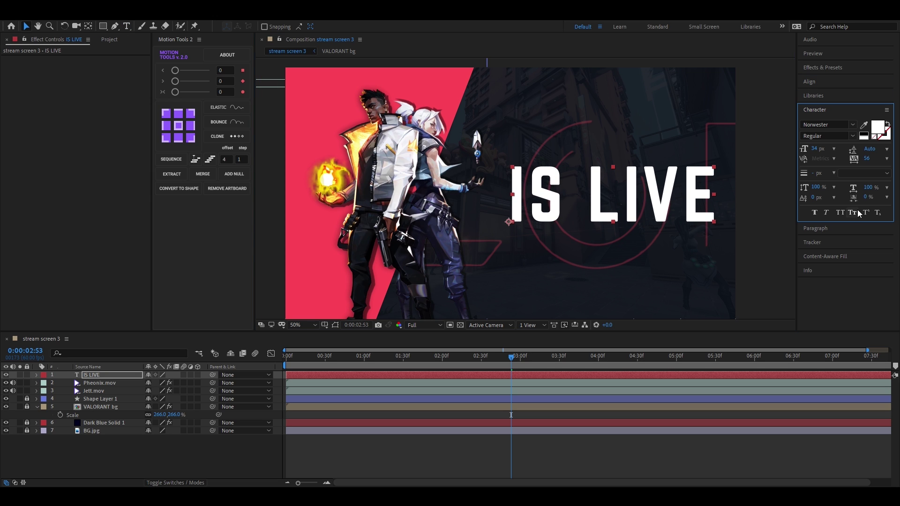
drag(865, 159, 817, 149)
drag(699, 202, 695, 201)
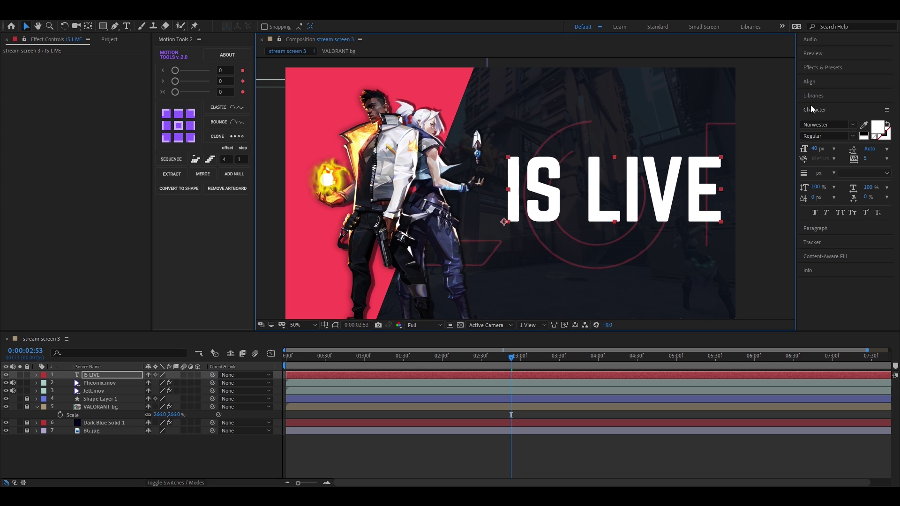
click(809, 82)
click(870, 105)
- Keyframe IS LIVE's Position from 1968.0, 678.2 outside the right edge at 0:00:00:30 to its current spot at 0:00:00:44, and preview
click(346, 360)
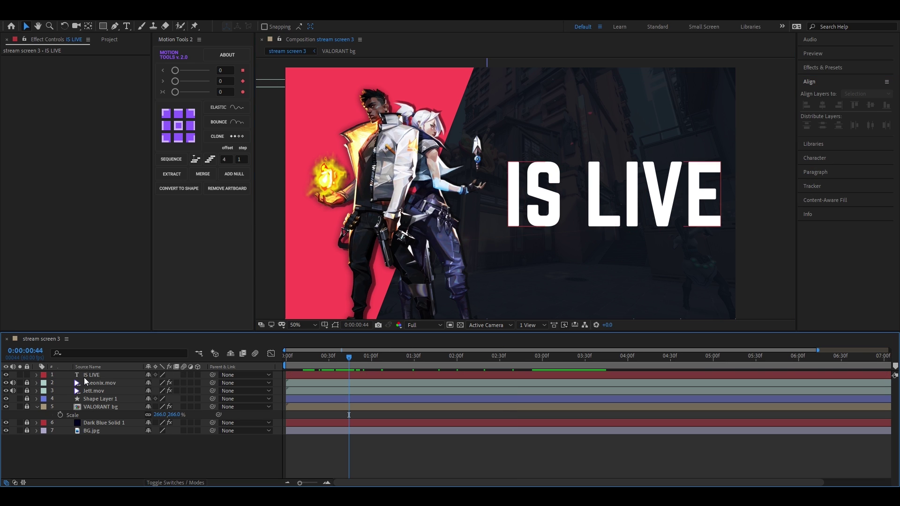
key(p)
click(60, 384)
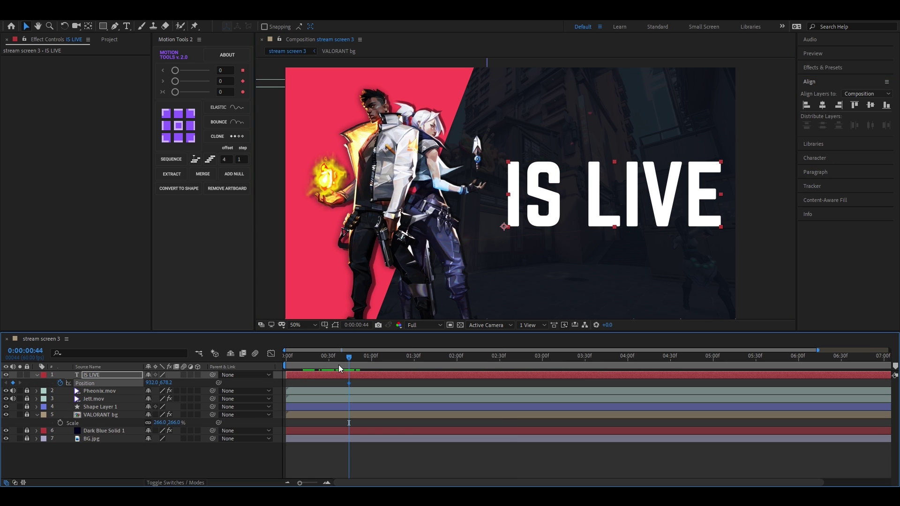
drag(341, 367, 329, 367)
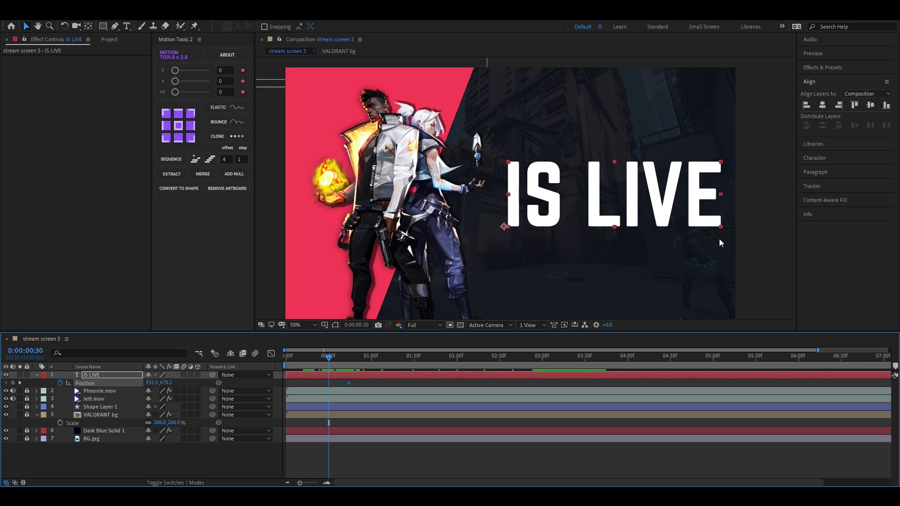
drag(632, 230, 871, 221)
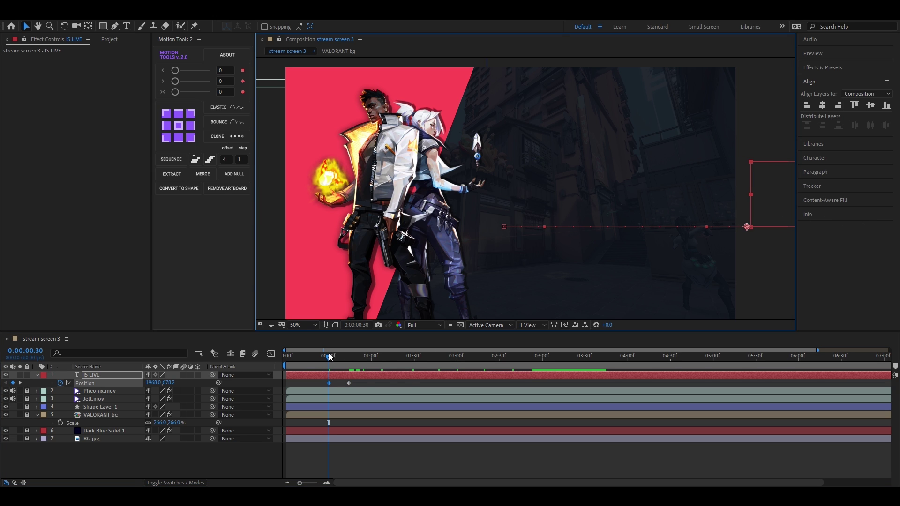
key(space)
- Try Motion Tools' Elastic on both Position keyframes of IS LIVE, preview the motion and undo it
drag(361, 386, 344, 385)
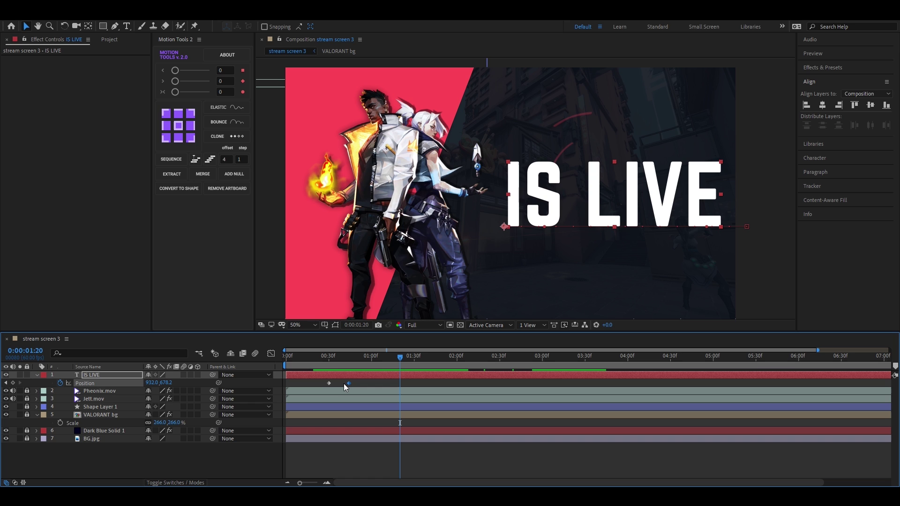
click(216, 108)
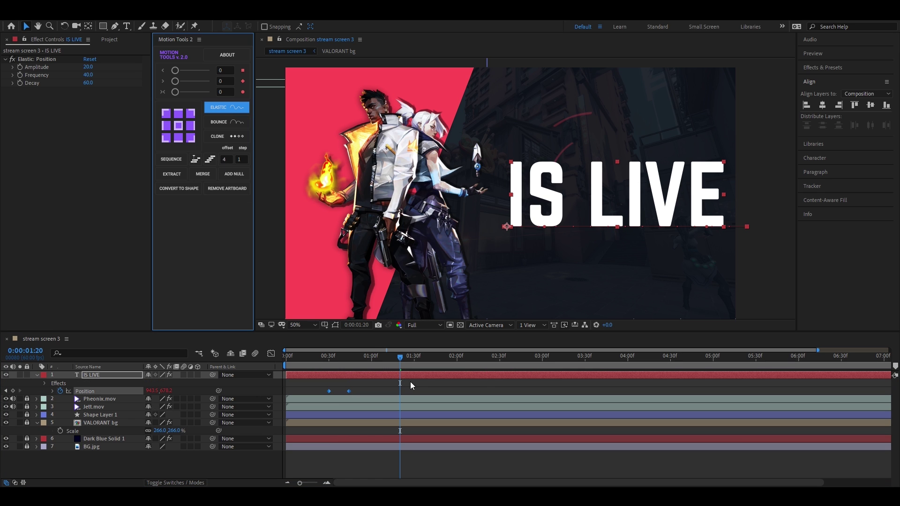
drag(399, 358, 300, 359)
key(space)
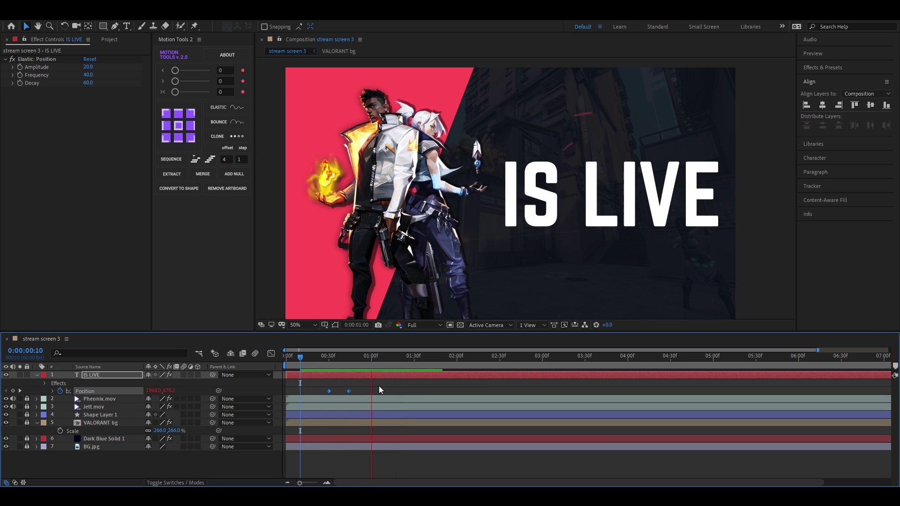
key(space)
click(390, 386)
key(ctrl+z)
- Apply Elastic to both Position keyframes of IS LIVE with an Amplitude of 10 and preview the slide-in
drag(371, 386, 323, 380)
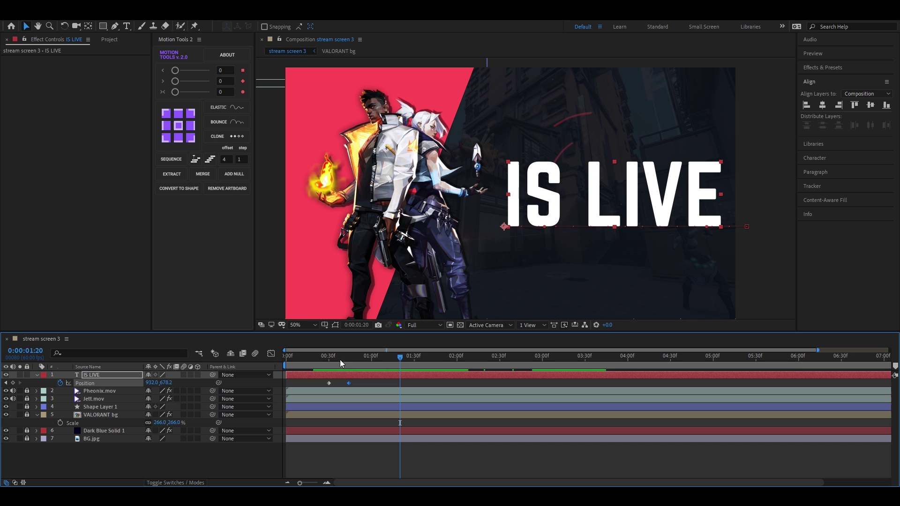
click(218, 107)
key(Home)
key(space)
key(space)
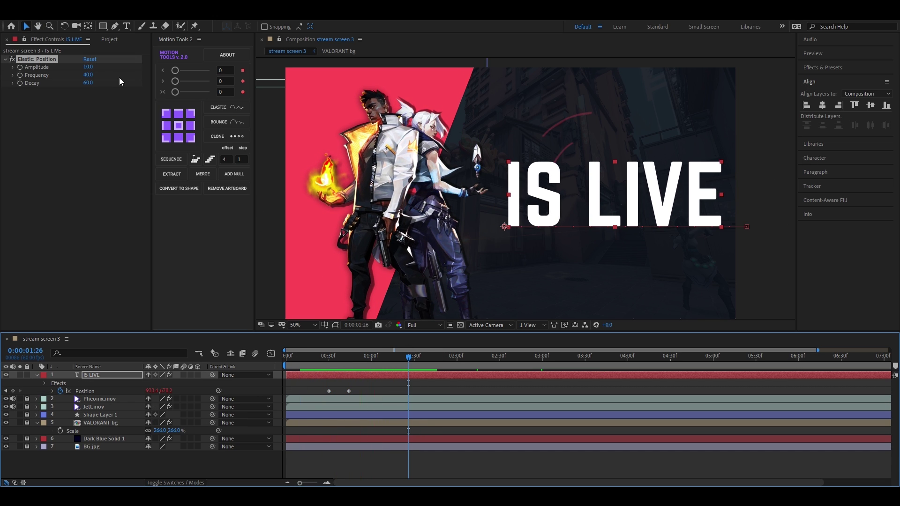
- Add the text VALORANT just above IS LIVE and set its font to VALORANT
click(127, 26)
click(516, 150)
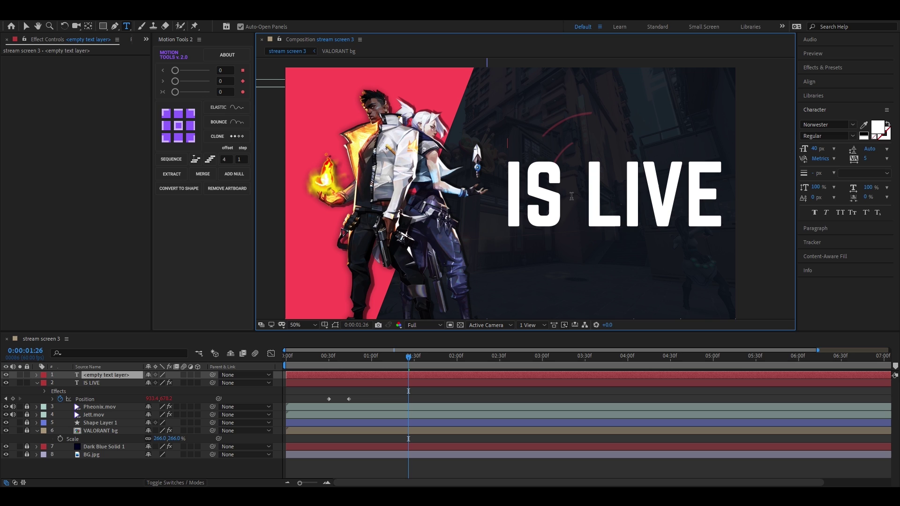
text(VALORANT)
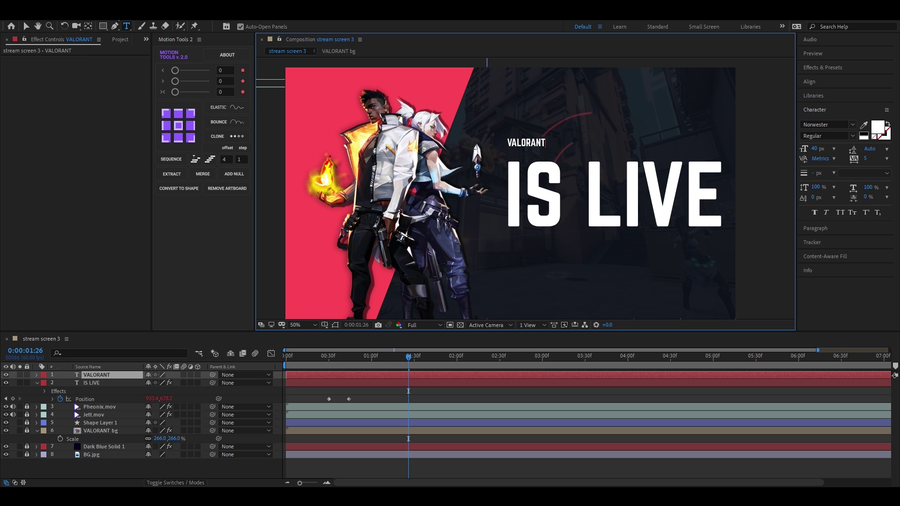
click(26, 27)
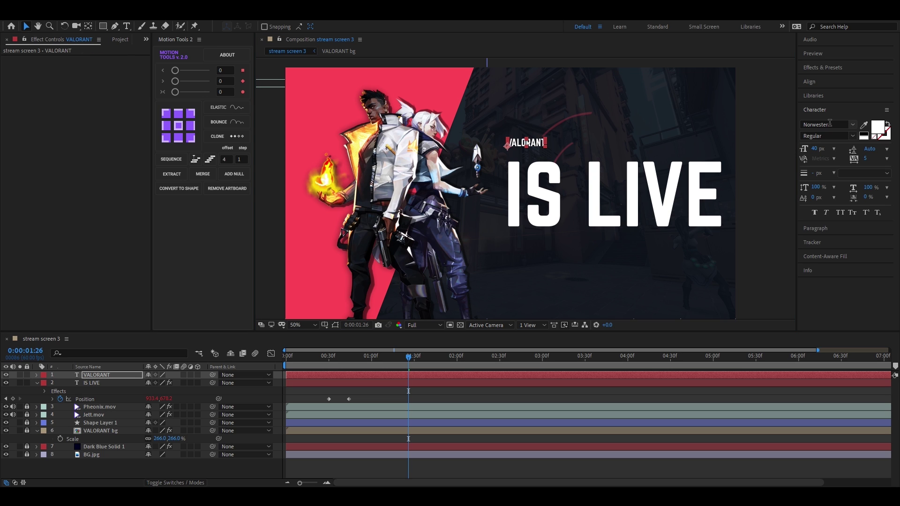
click(825, 124)
text(valor)
click(746, 149)
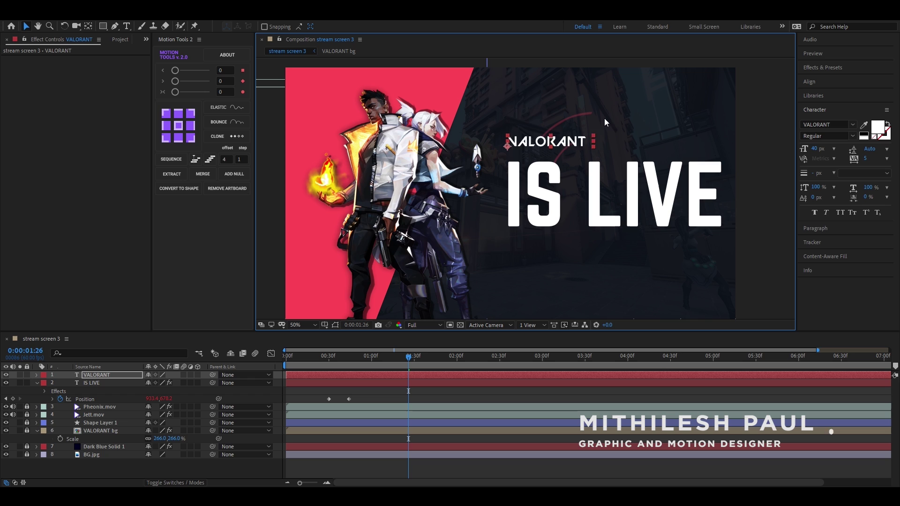
- Recolour the VALORANT text with the red sampled from the diagonal shape and enlarge the text above IS LIVE
click(619, 126)
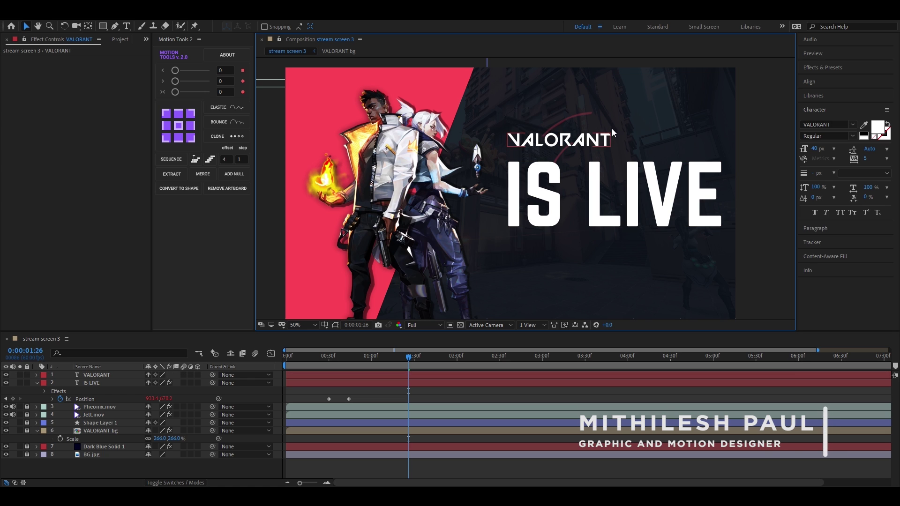
scroll(615, 123, up, 1)
scroll(619, 121, down, 1)
drag(626, 114, 600, 131)
key(v)
click(562, 162)
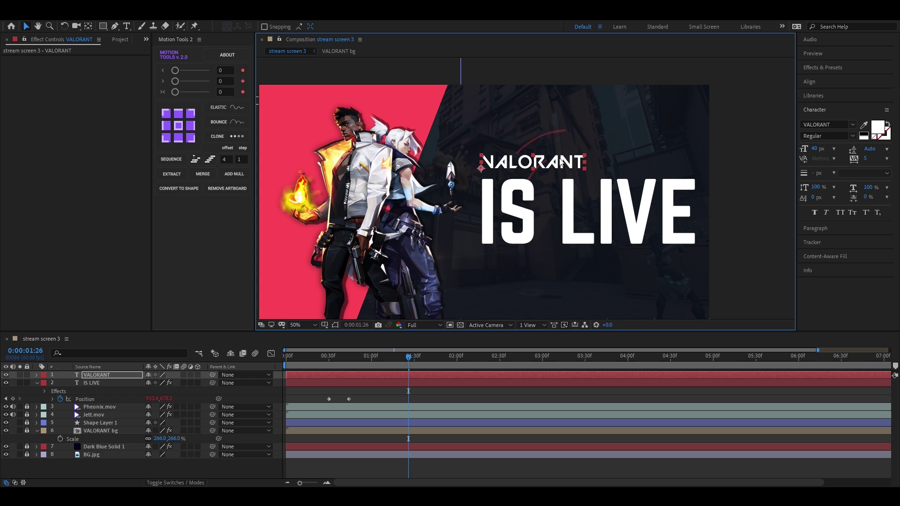
click(864, 125)
click(424, 119)
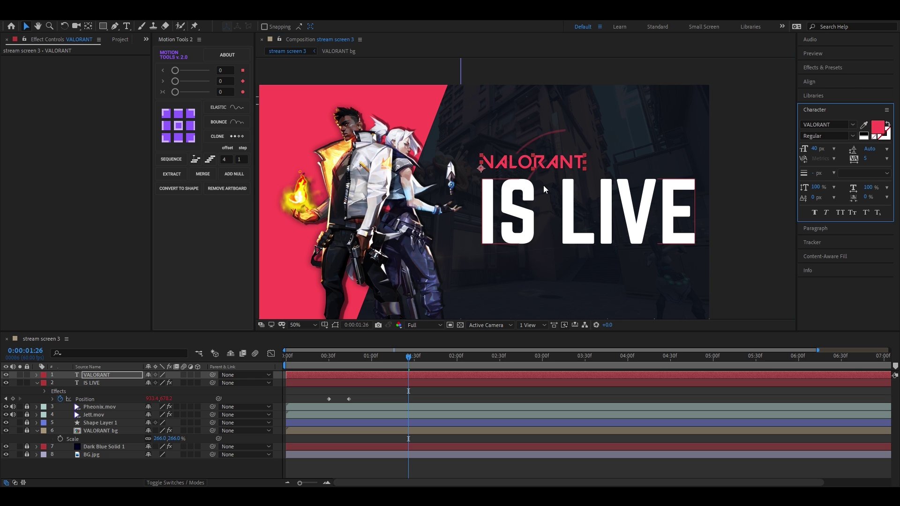
drag(585, 155, 601, 149)
scroll(541, 159, up, 2)
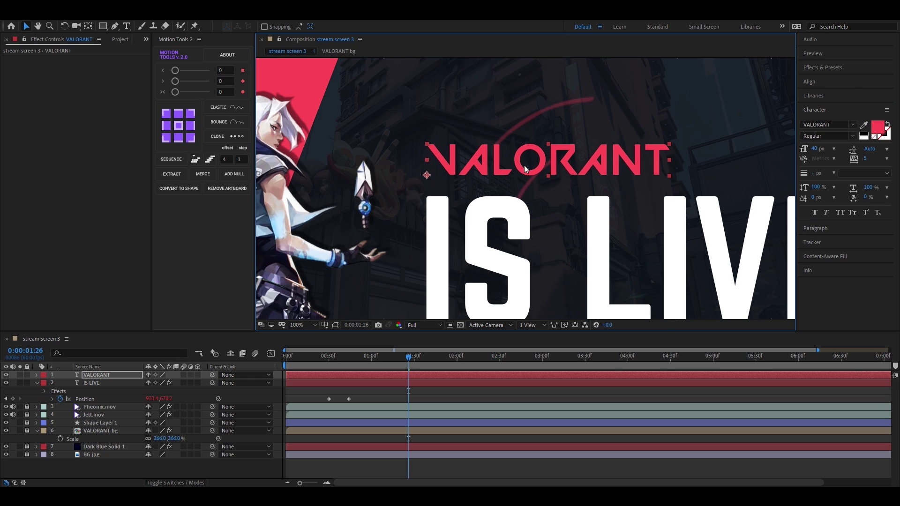
scroll(524, 165, down, 2)
- Draw a rectangular mask enclosing the whole VALORANT text on its layer
key(q)
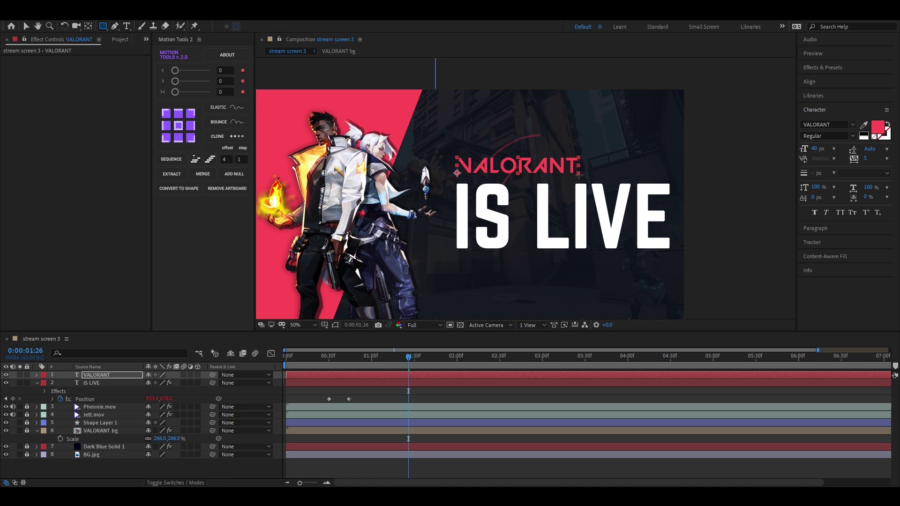
drag(449, 147, 580, 177)
key(ctrl+z)
drag(450, 152, 585, 178)
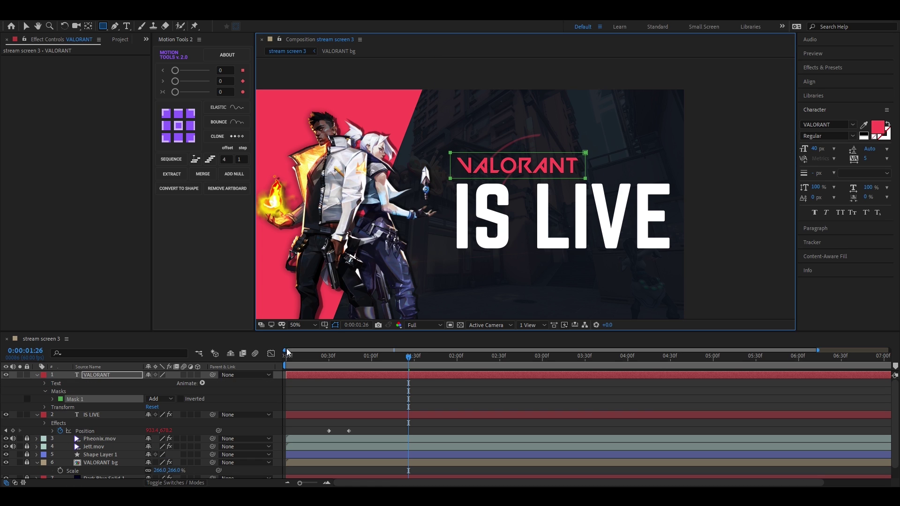
- Add a Position text animator to the VALORANT text layer
drag(408, 364, 388, 357)
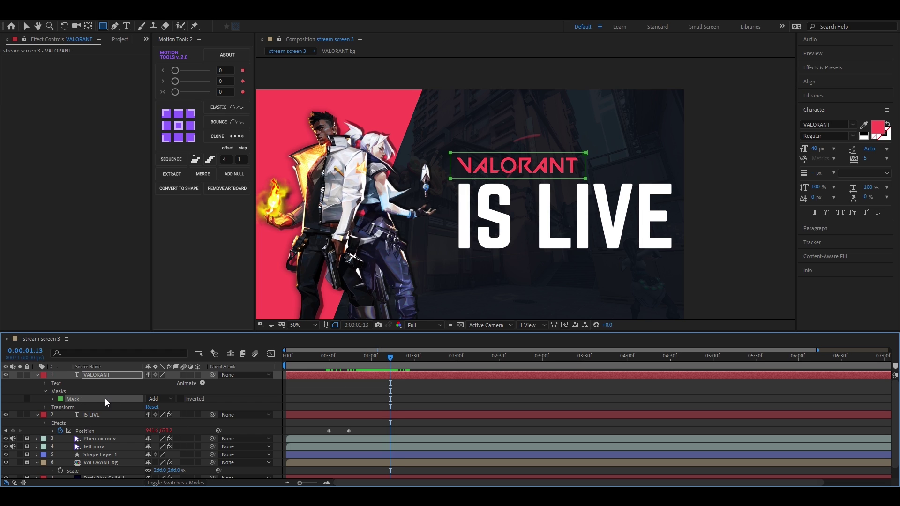
key(p)
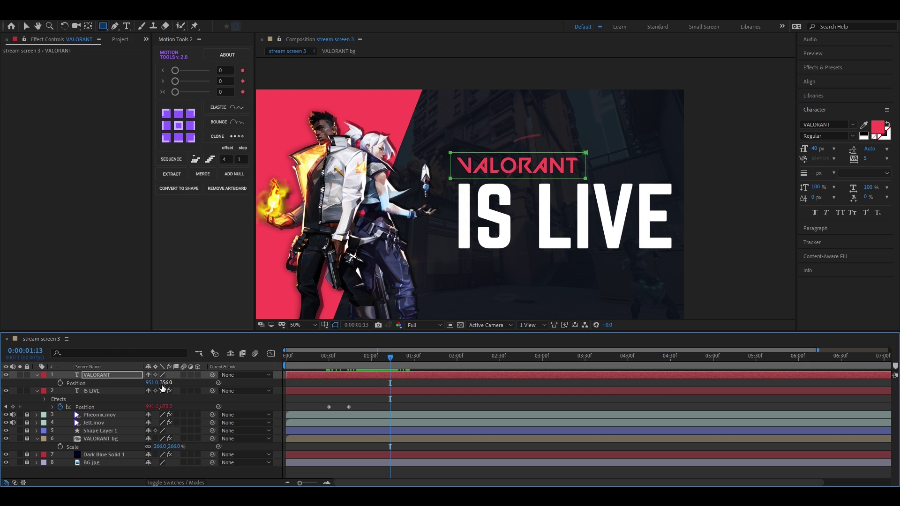
click(38, 375)
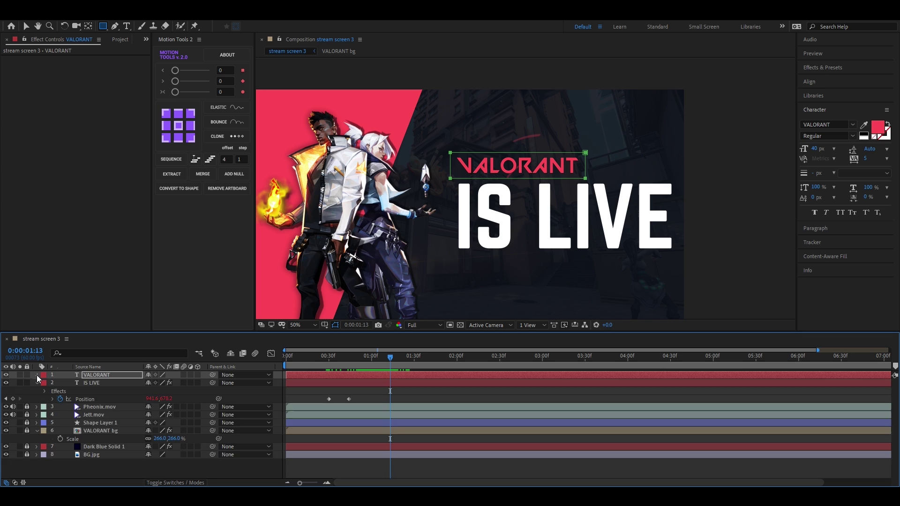
click(37, 375)
click(202, 383)
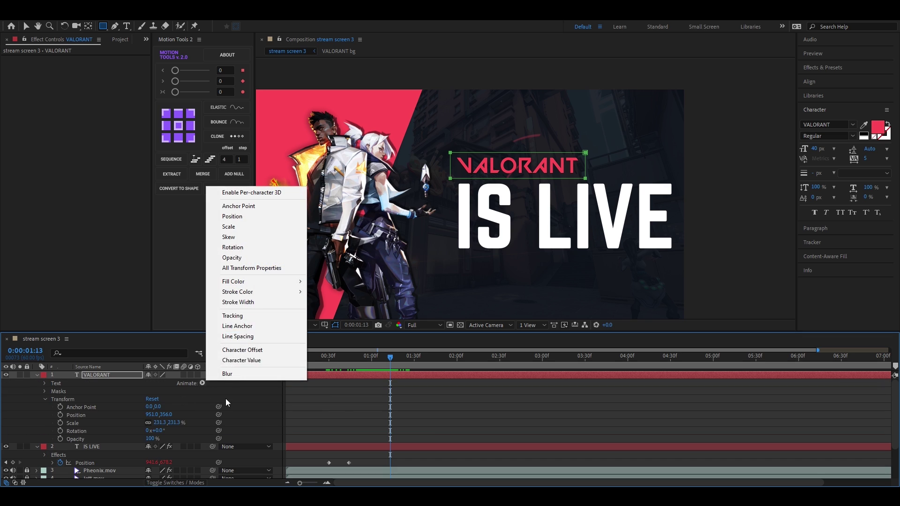
click(232, 216)
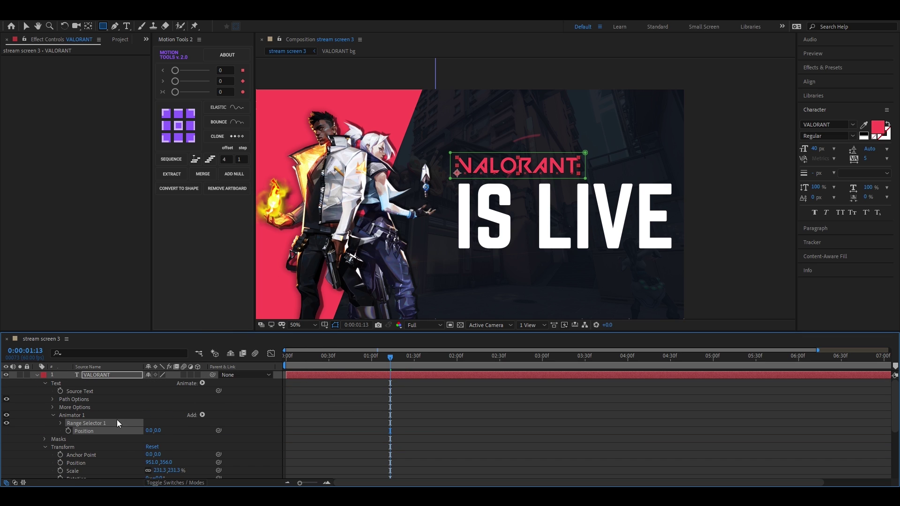
- Keyframe the VALORANT animator's Position at 0.0,45.0 at 0:00:01:00 and 0.0,0.0 at 0:00:01:13 so the text rises into its mask
click(74, 432)
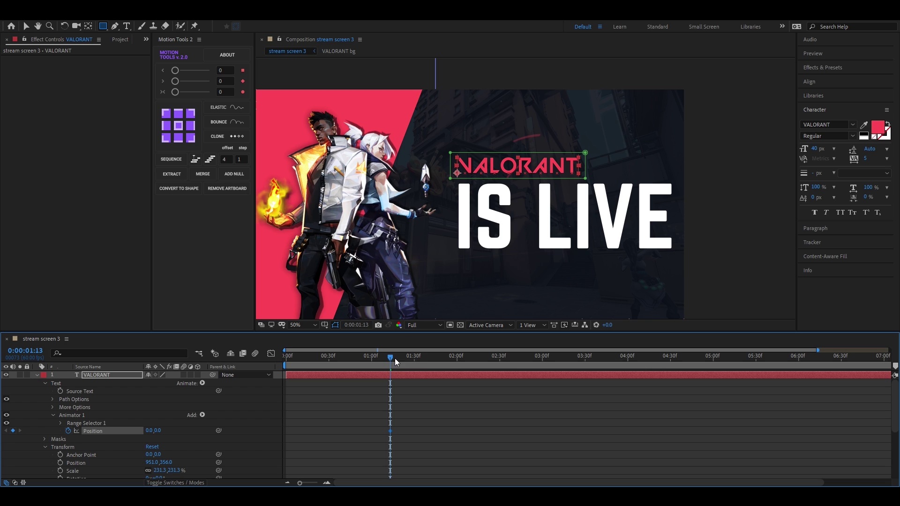
drag(392, 363, 373, 361)
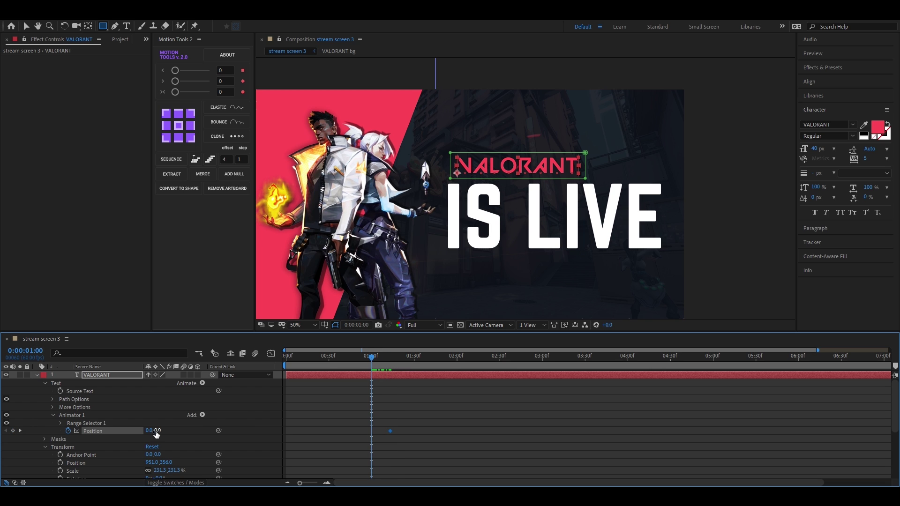
drag(156, 432, 177, 432)
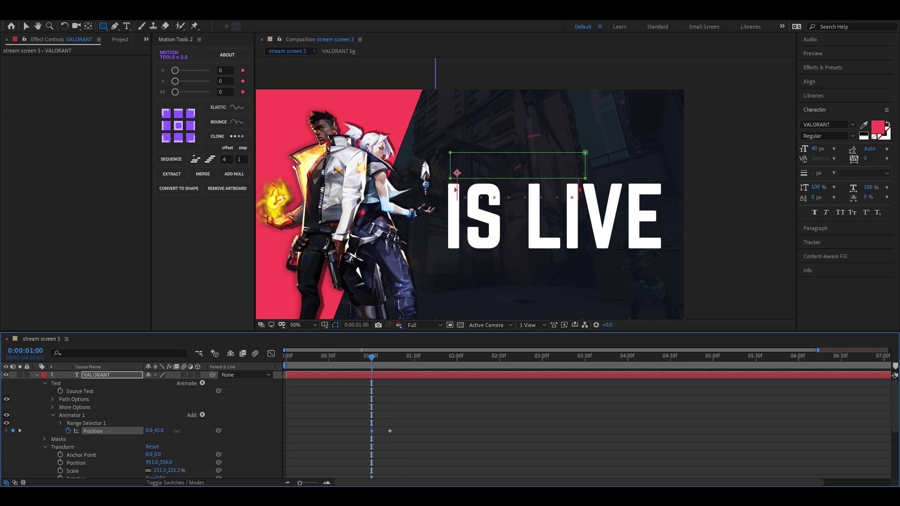
- Ease the VALORANT animator's Position keyframes, shape their speed curve for a fast start and slow finish, and preview the animation
click(391, 431)
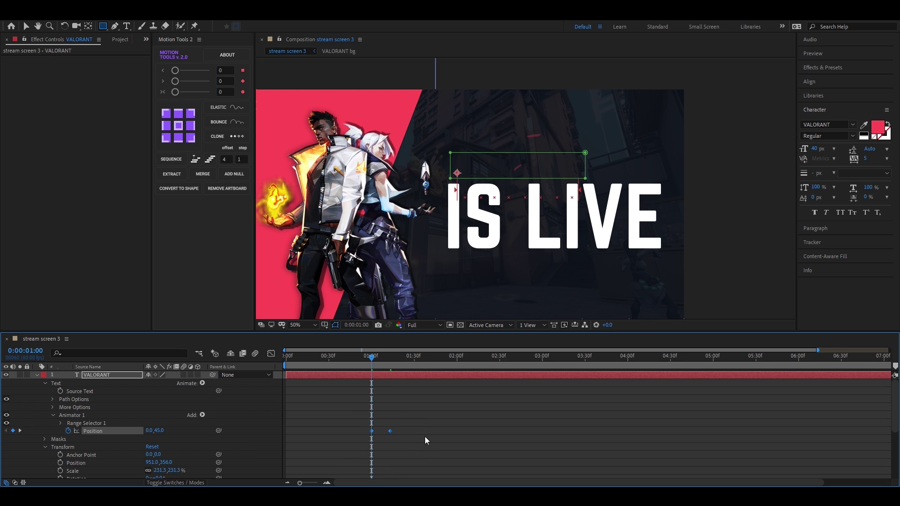
click(271, 354)
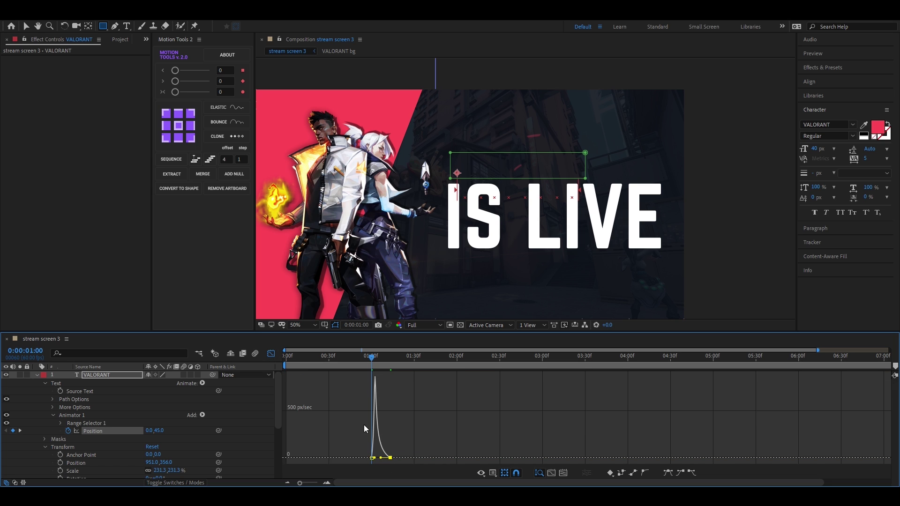
key(Home)
key(space)
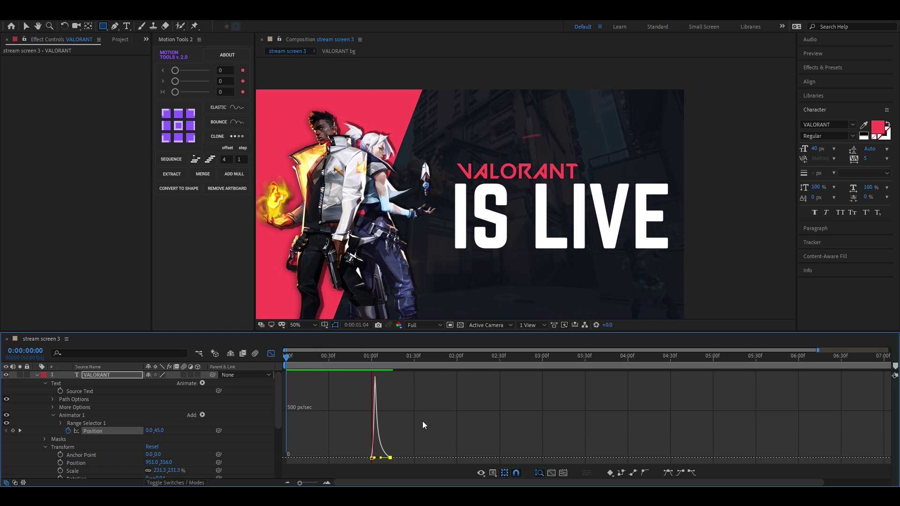
key(space)
click(271, 355)
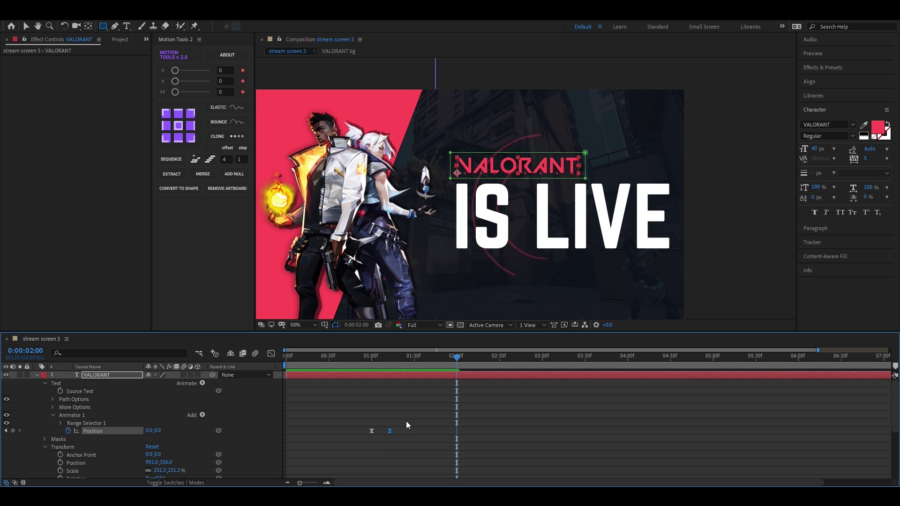
- Lengthen the VALORANT rise by moving its ending Position keyframe about 8 frames further along the timeline, and preview the result
drag(391, 430, 402, 430)
key(space)
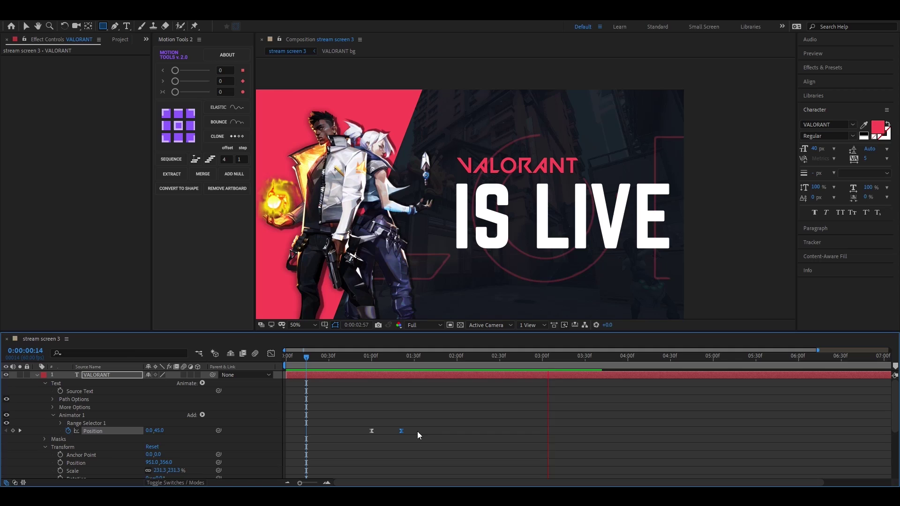
key(space)
- Draw a short horizontal line with the Pen tool near the lower-right corner of the composition, on its own shape layer
drag(622, 359, 396, 388)
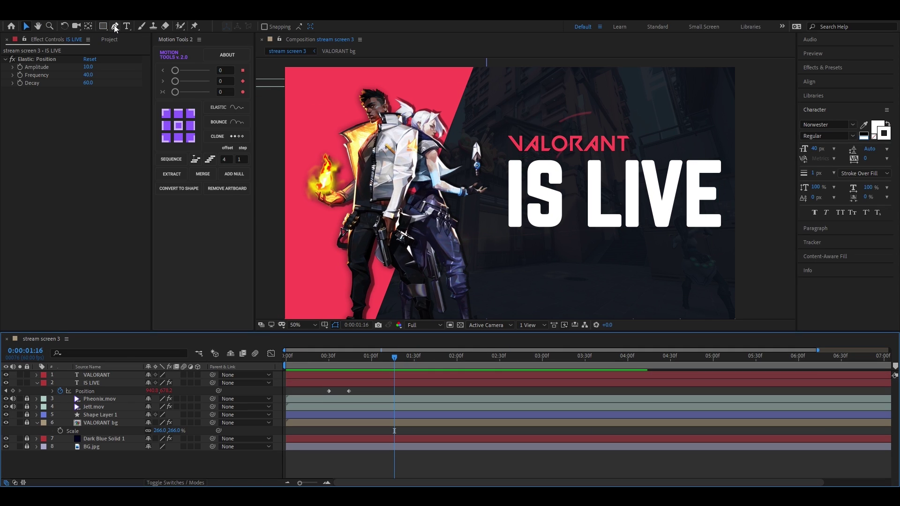
click(115, 27)
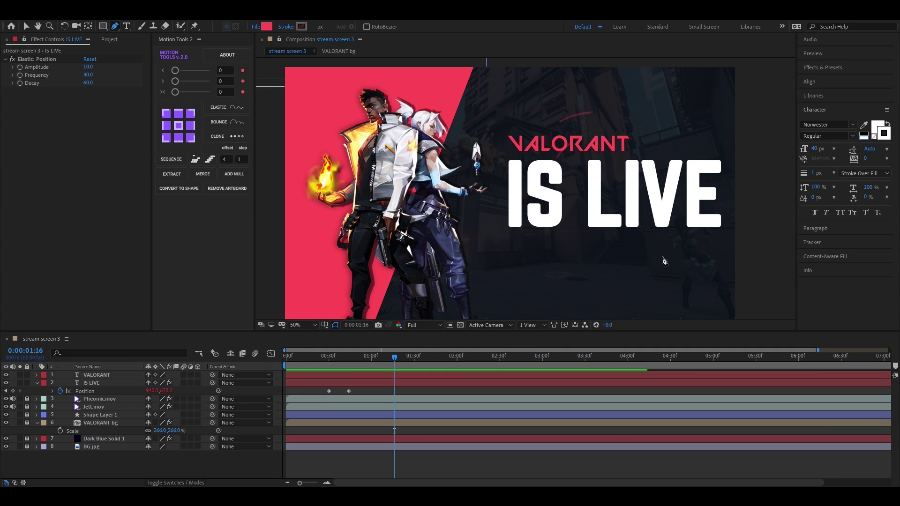
click(713, 300)
click(663, 301)
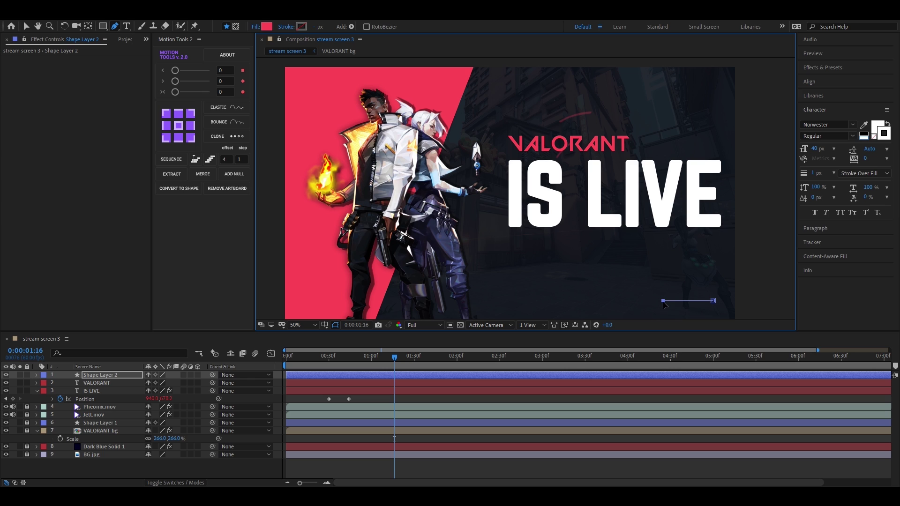
- Give the new line a solid white stroke and remove its fill
click(28, 28)
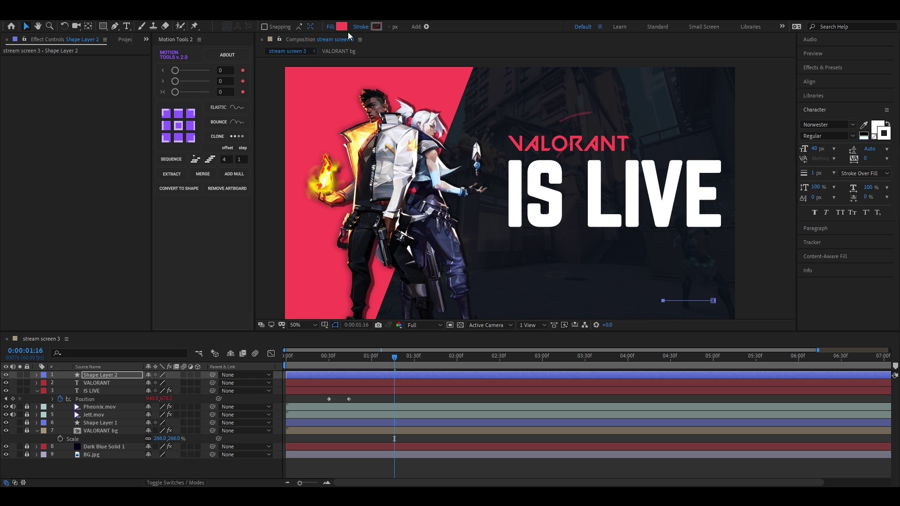
click(361, 26)
click(413, 221)
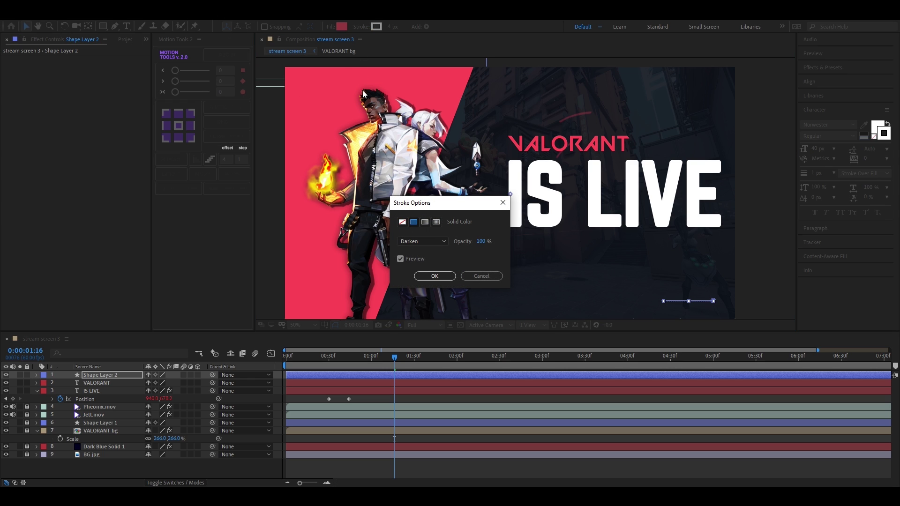
click(434, 276)
click(331, 27)
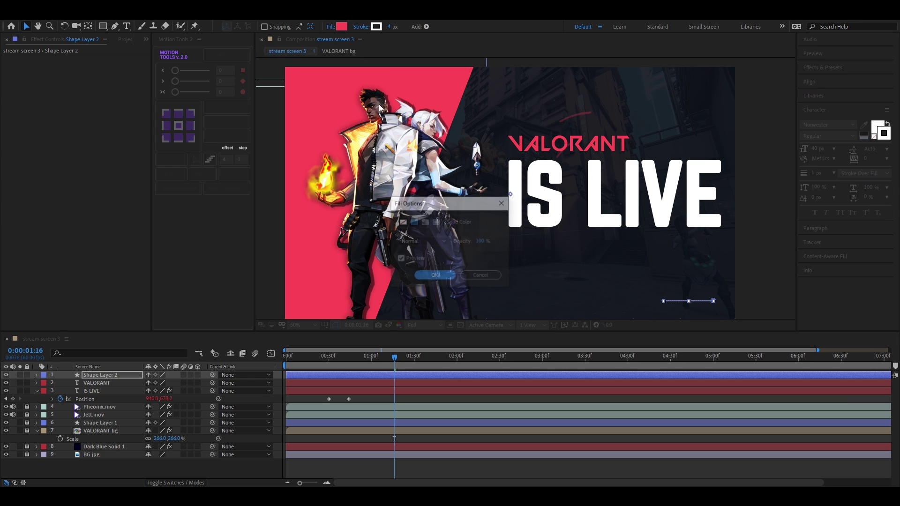
click(404, 222)
click(439, 278)
click(738, 320)
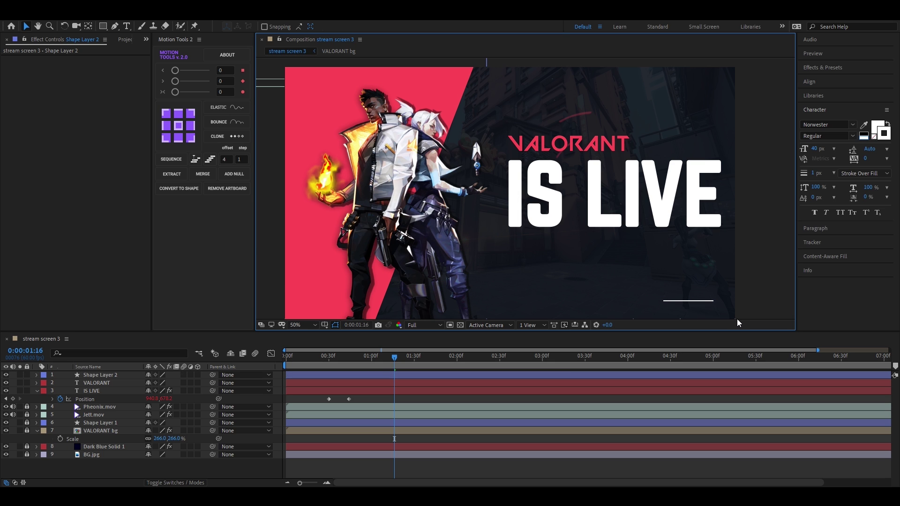
- Lock the IS LIVE and VALORANT text layers
scroll(729, 316, up, 1)
drag(646, 249, 418, 63)
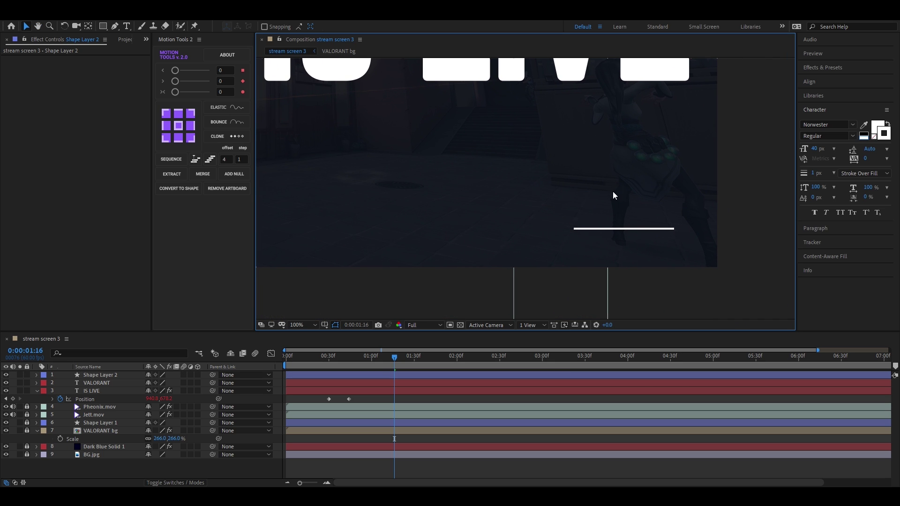
click(27, 391)
click(27, 383)
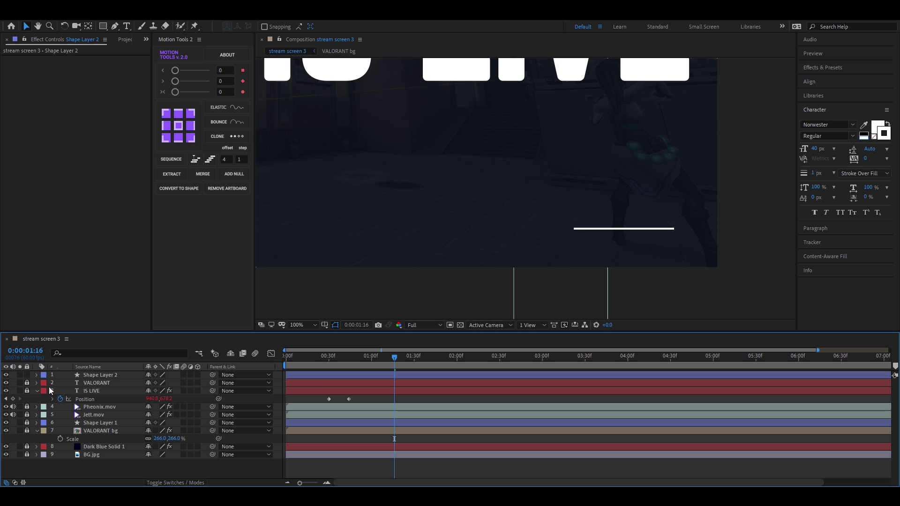
- Set the Line Cap of the stroke on Shape Layer 2 to Round Cap
click(99, 375)
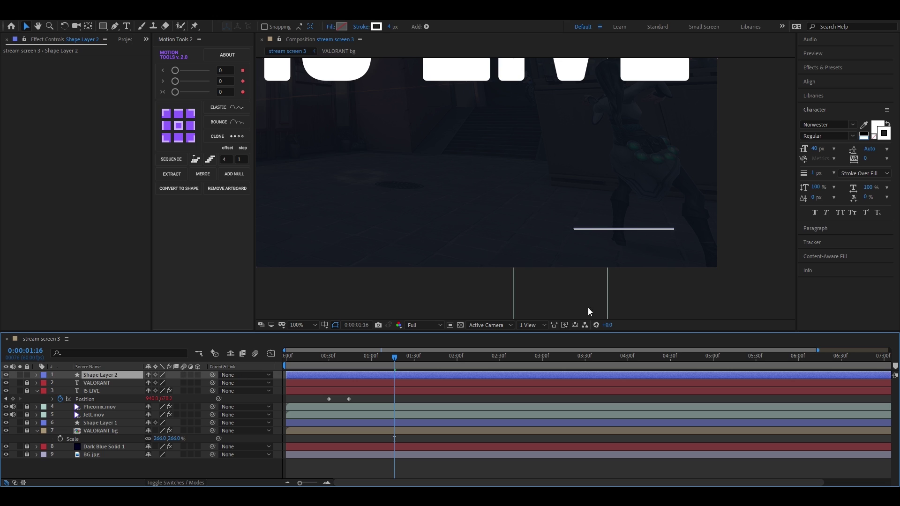
click(36, 376)
click(44, 384)
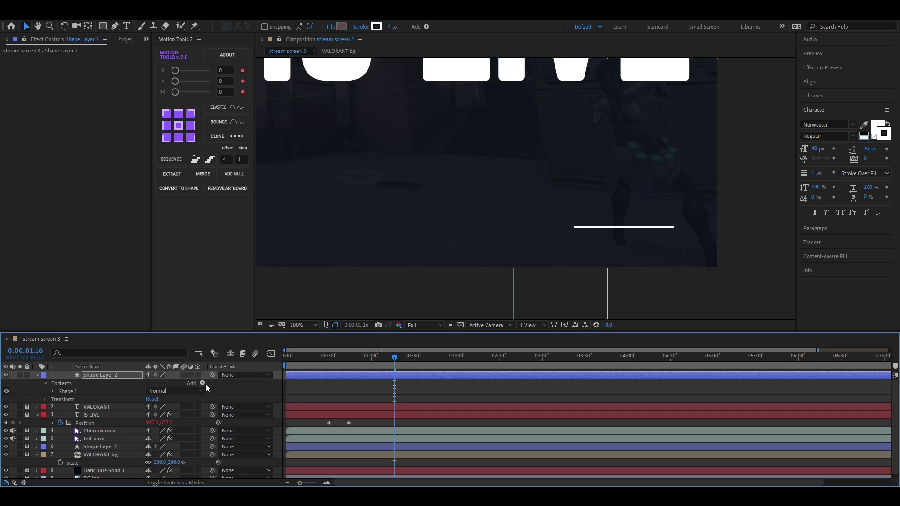
click(52, 392)
click(60, 407)
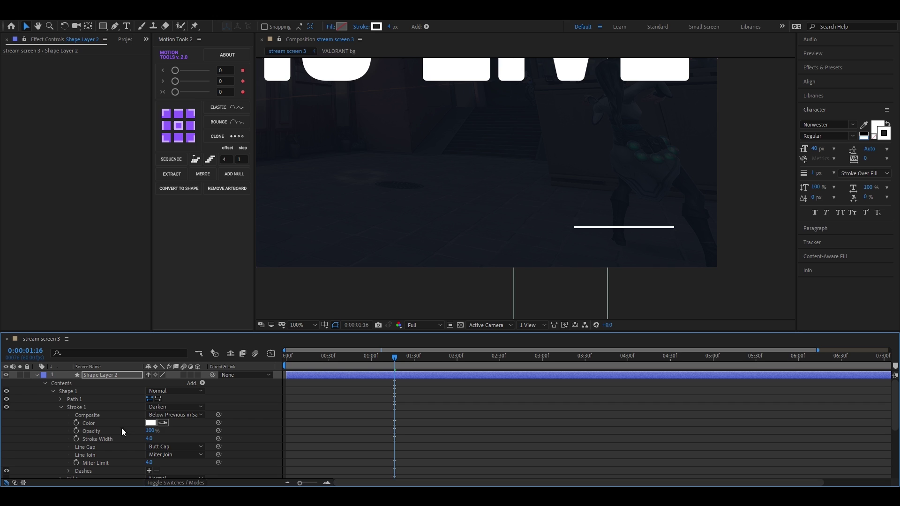
click(168, 450)
click(171, 466)
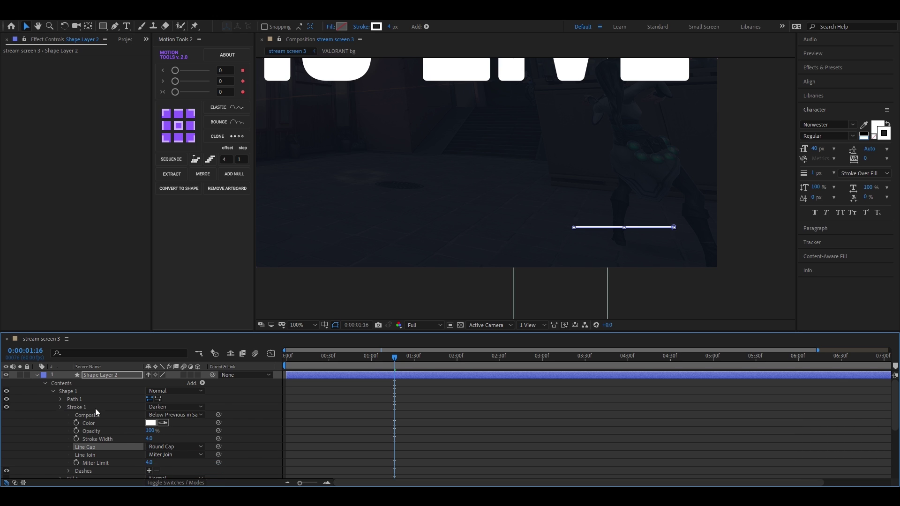
click(61, 407)
- Add Trim Paths to the line's shape and expose its properties
click(202, 383)
click(232, 342)
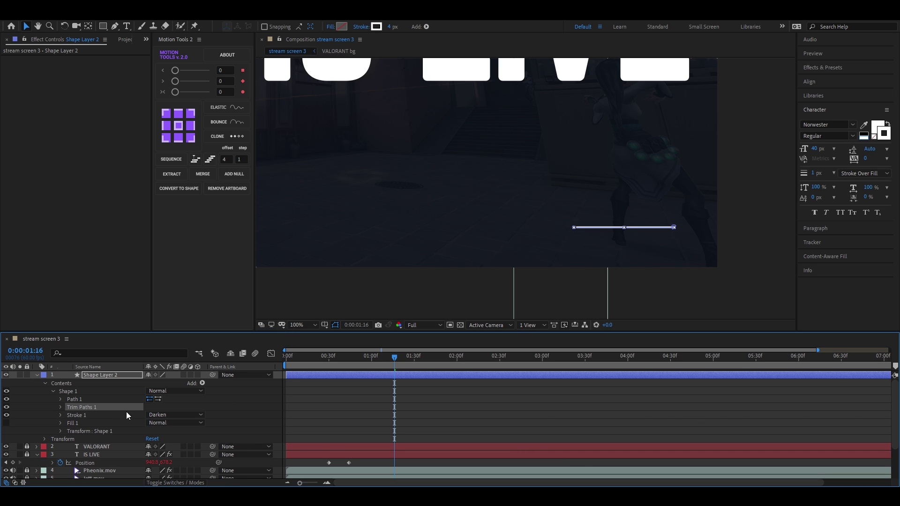
click(61, 407)
- Keyframe the Trim Paths End from 0% at 0:00:01:30 to 100% at 0:00:02:00 and preview the line drawing on
drag(397, 361, 413, 364)
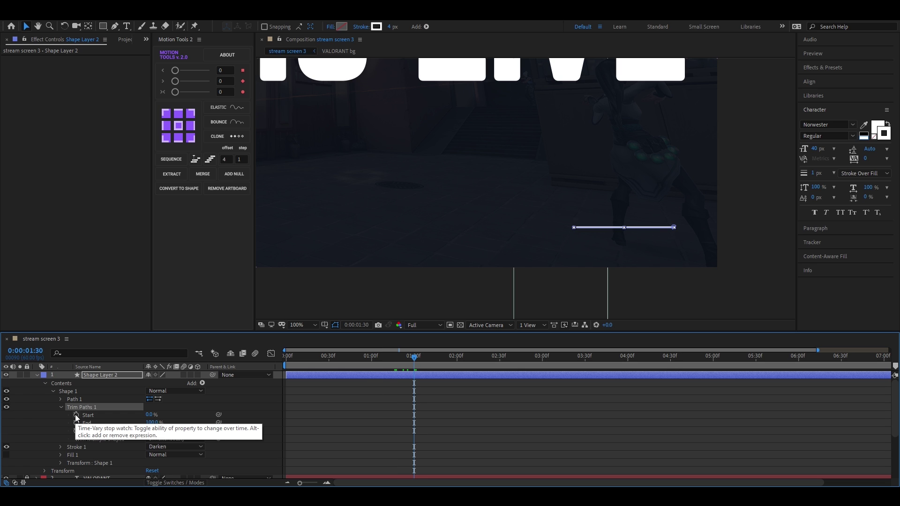
drag(149, 415, 77, 425)
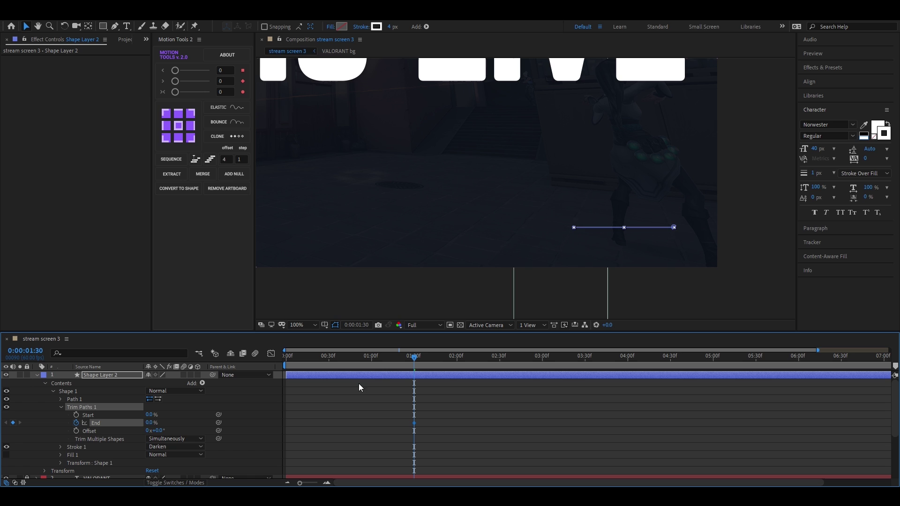
drag(413, 360, 456, 364)
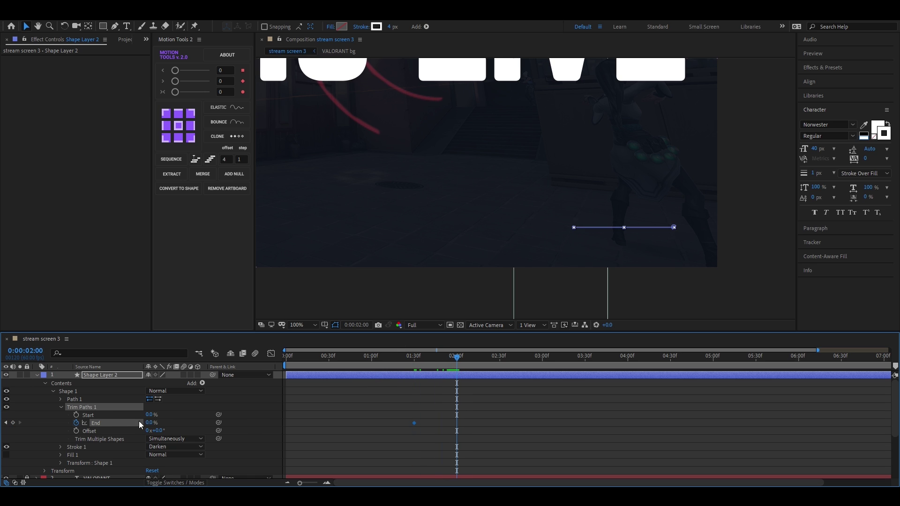
drag(149, 423, 229, 420)
drag(456, 360, 406, 366)
key(space)
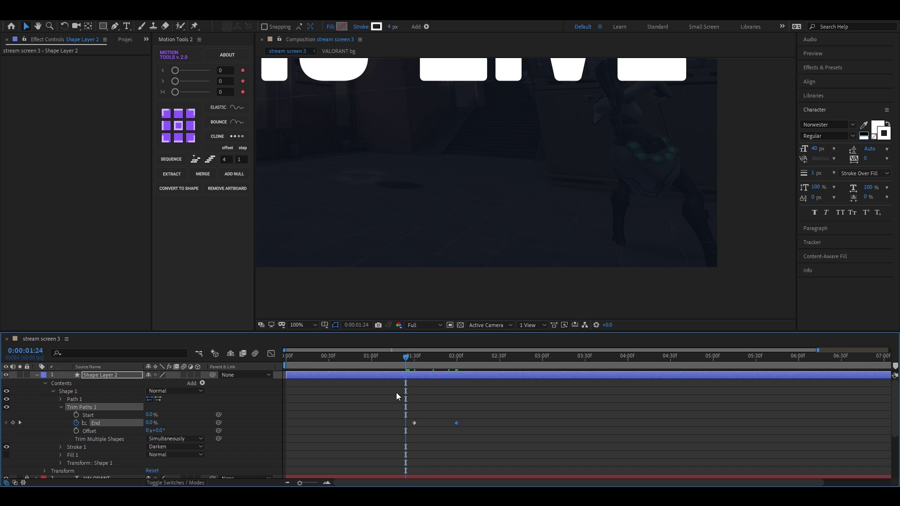
- Apply Easy Ease to both End keyframes and shape their speed curve for a fast start and long slow finish
drag(389, 409, 468, 443)
key(F9)
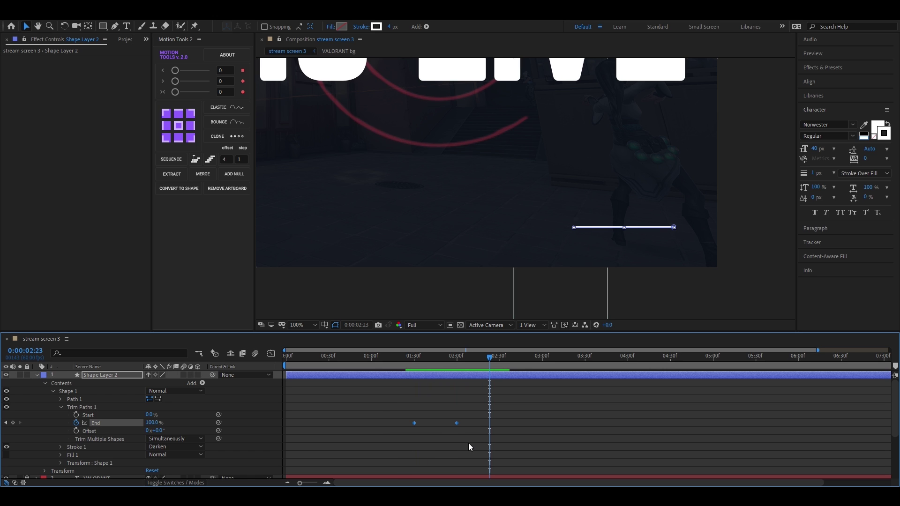
key(shift+F3)
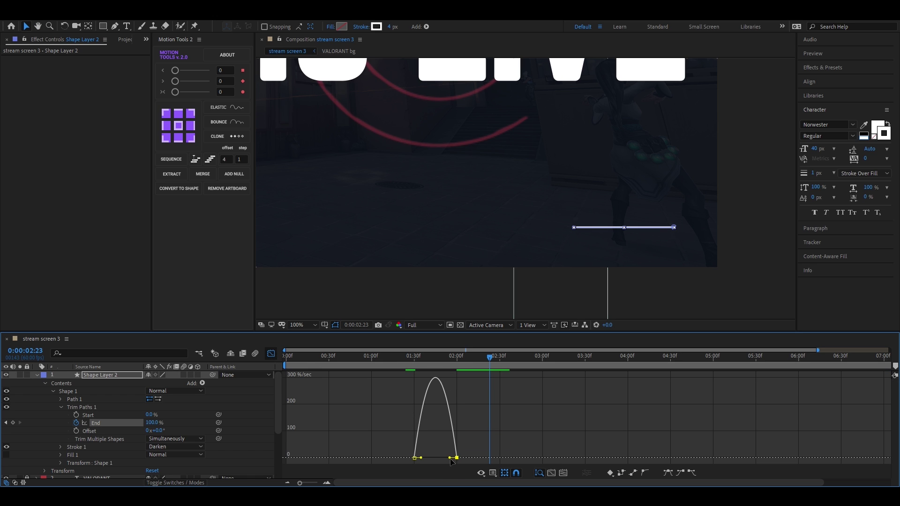
drag(451, 459, 423, 459)
click(271, 354)
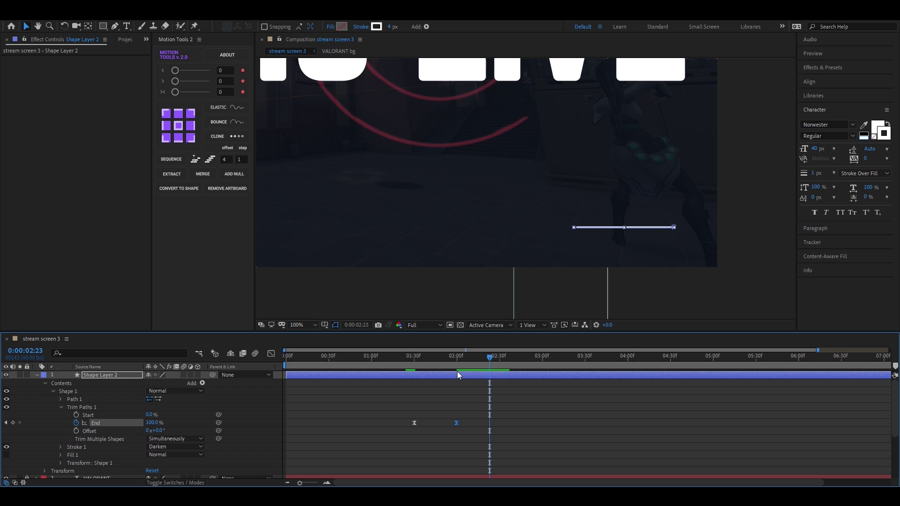
click(36, 375)
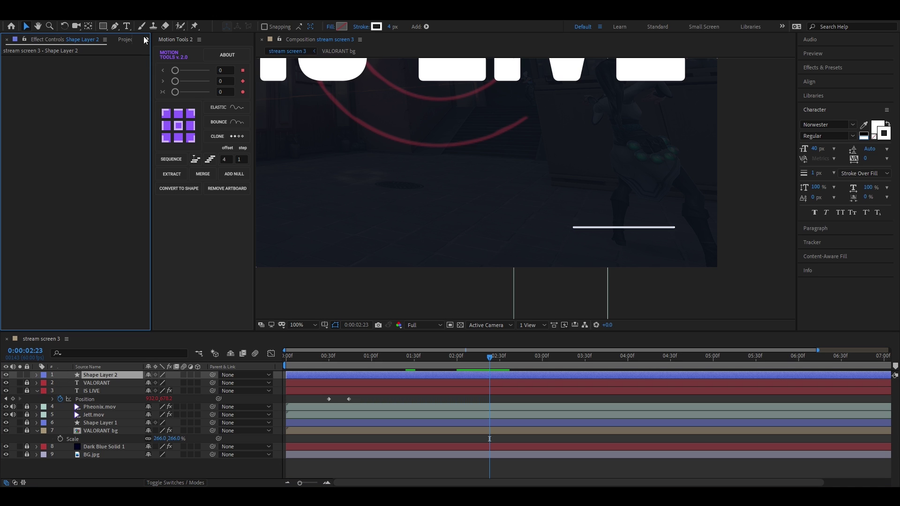
- Add a text layer reading RIOT GAMES beside the white line near the composition's lower edge
click(127, 26)
click(493, 216)
text(RIOT GAMES)
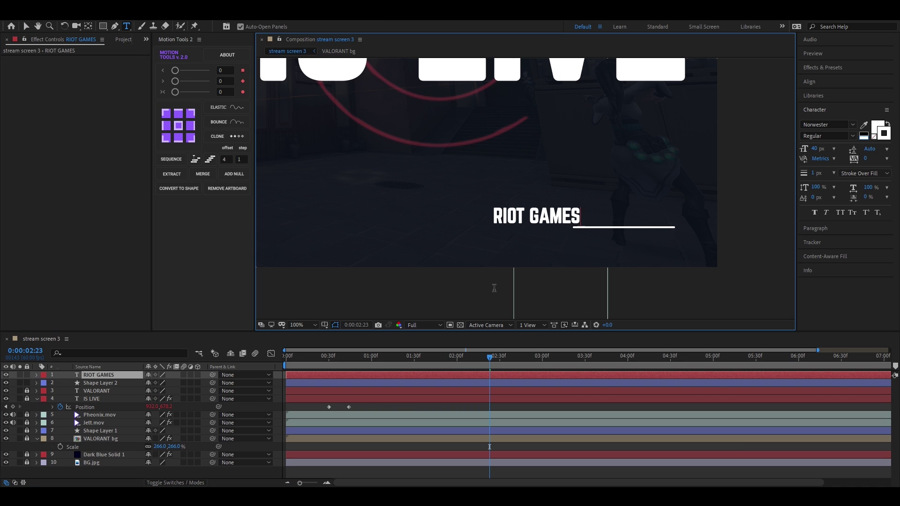
key(Escape)
key(v)
- Set the RIOT GAMES text to Montserrat Bold and place it just before the start of the white line
click(827, 124)
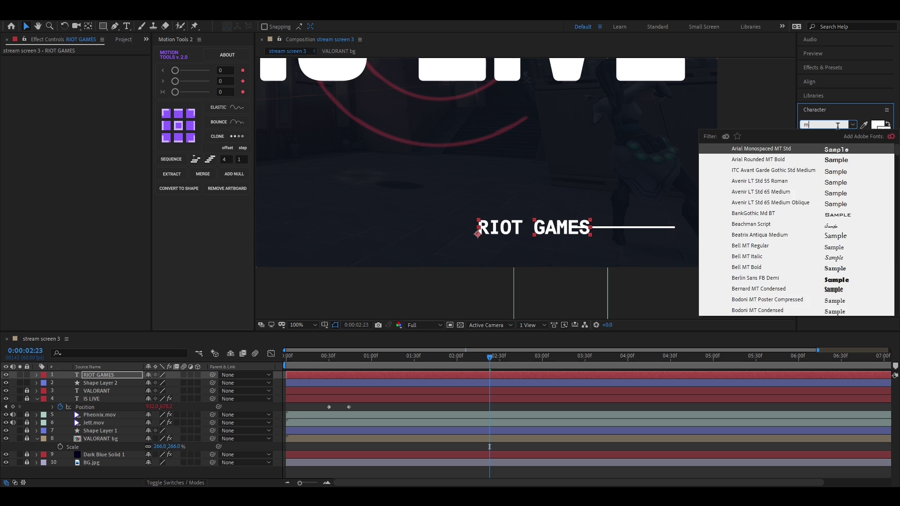
click(806, 246)
click(853, 136)
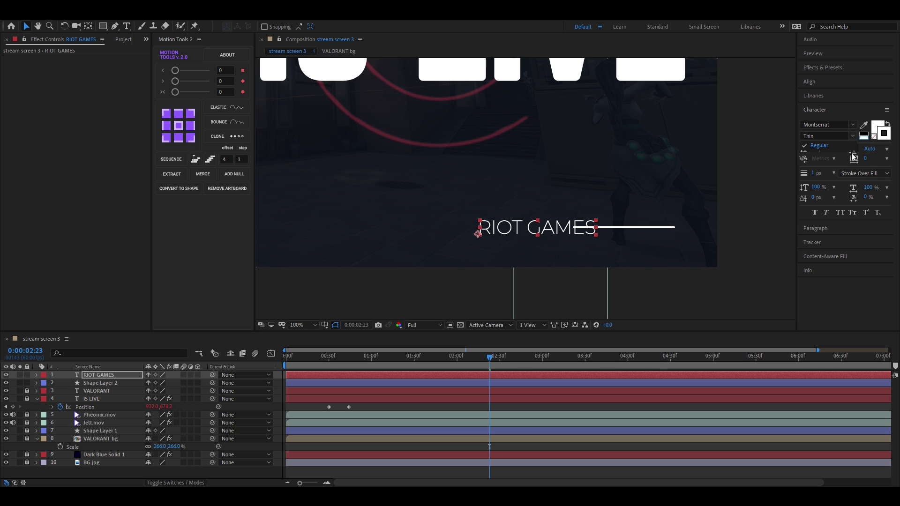
click(855, 137)
click(822, 207)
drag(559, 230, 521, 230)
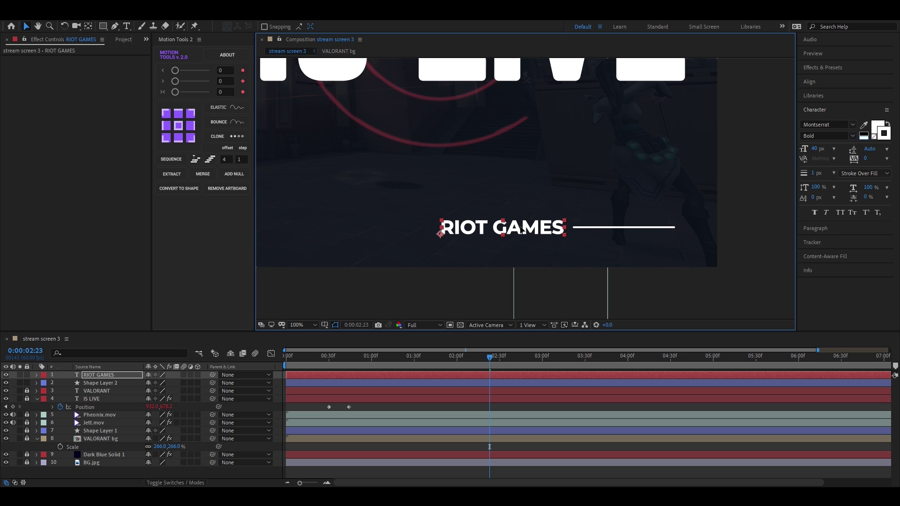
- Set the RIOT GAMES font size to 35 px and tracking to 100, and reposition the text beside the line
mouse_move(815, 152)
mouse_down()
mouse_move(799, 151)
mouse_move(813, 152)
mouse_up()
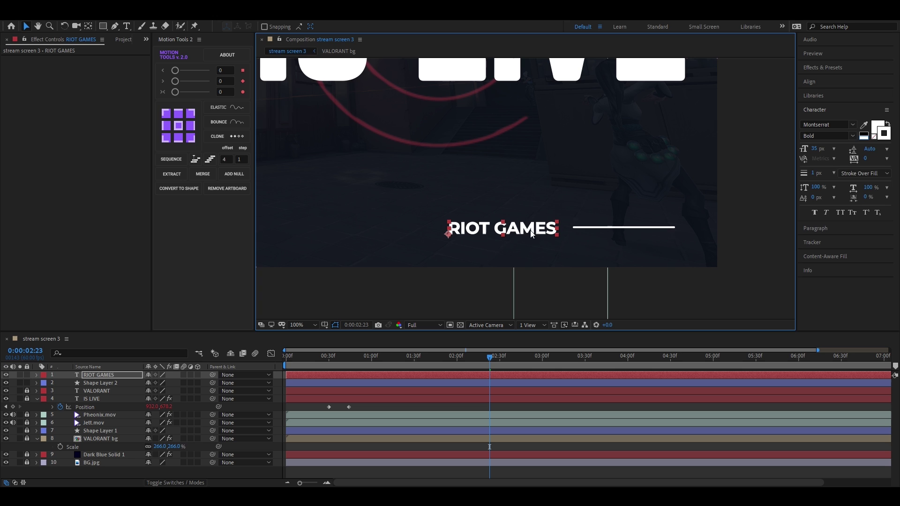
click(886, 159)
click(868, 300)
drag(536, 234, 528, 235)
- Try to align the RIOT GAMES text and the line on Shape Layer 2 along their vertical centers
ctrl+click(100, 383)
click(810, 82)
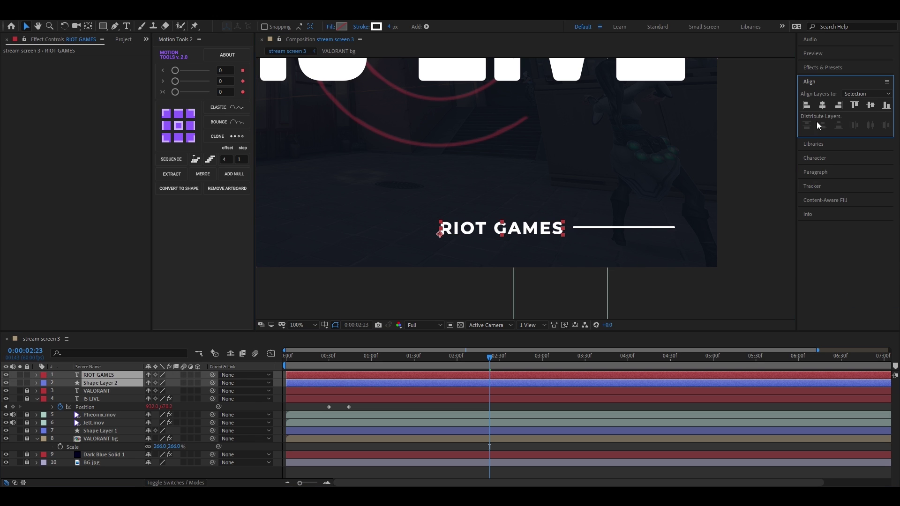
click(871, 105)
key(ctrl+z)
click(382, 306)
click(94, 384)
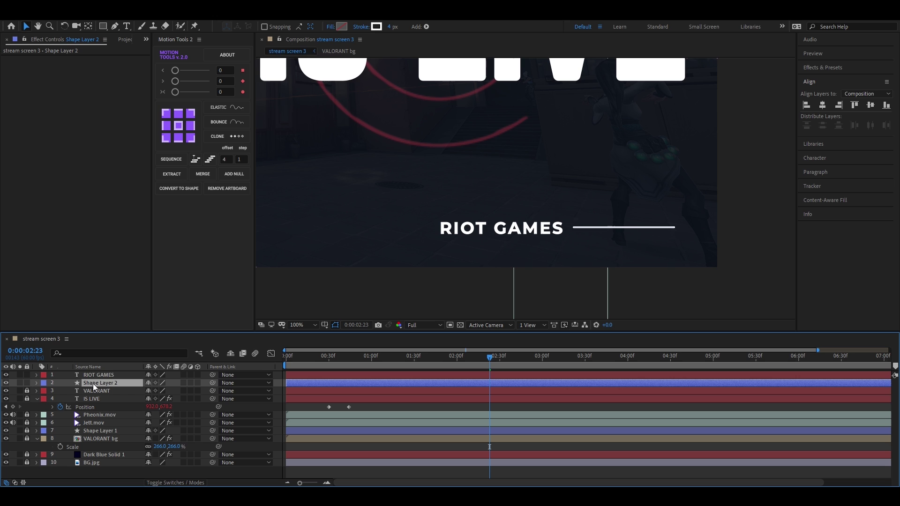
- Center the anchor point of the RIOT GAMES text and level the text with the white line
click(464, 230)
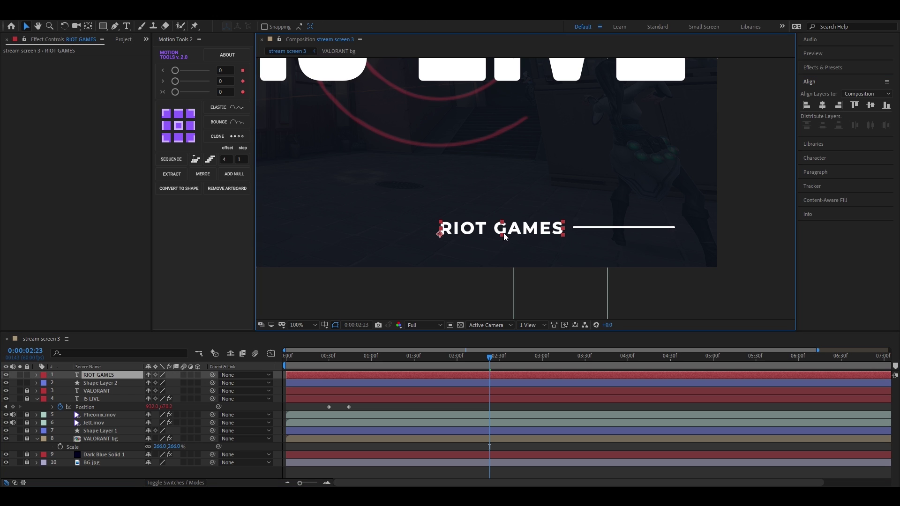
drag(502, 202, 554, 249)
click(871, 105)
key(ctrl+z)
click(543, 249)
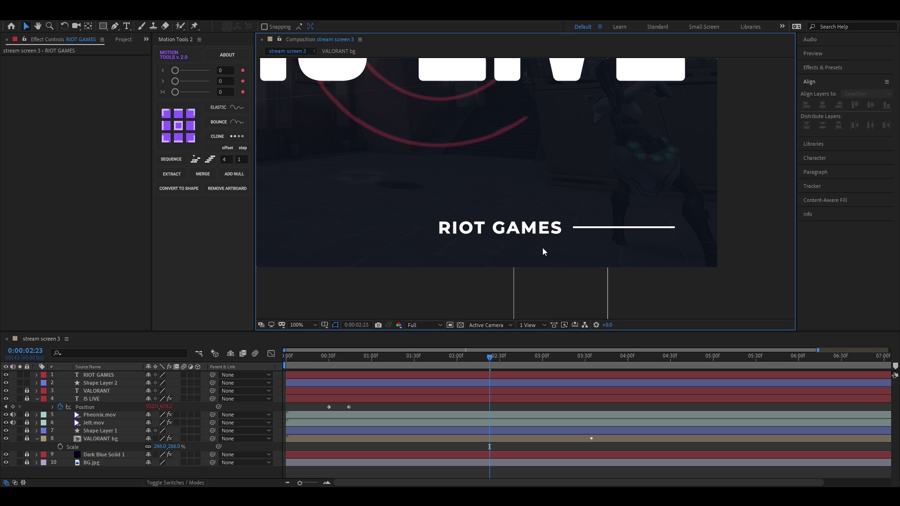
- Draw a rectangular mask around the RIOT GAMES text, ending just before the line
drag(489, 360, 460, 363)
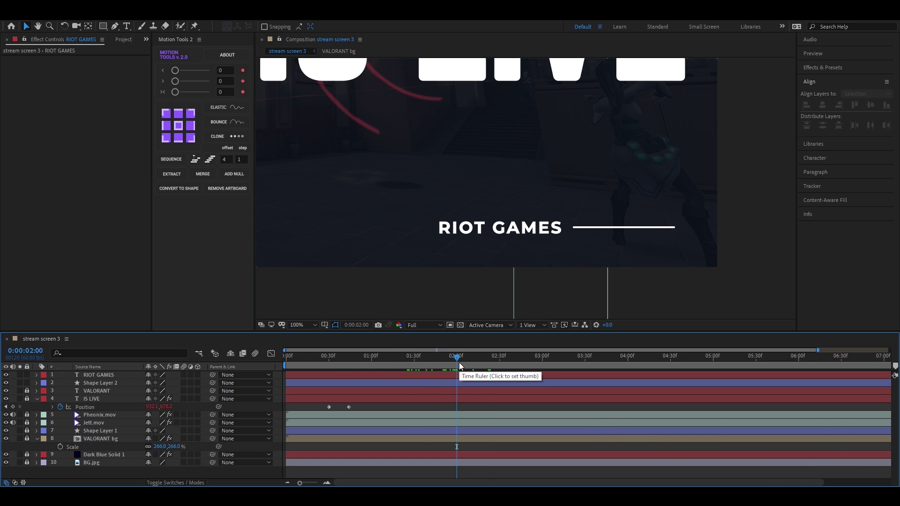
click(110, 375)
click(103, 26)
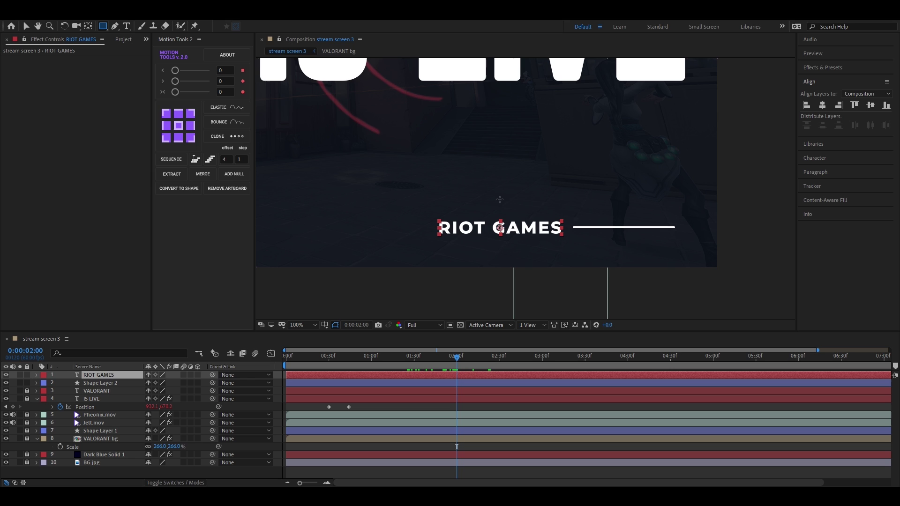
drag(429, 215, 565, 241)
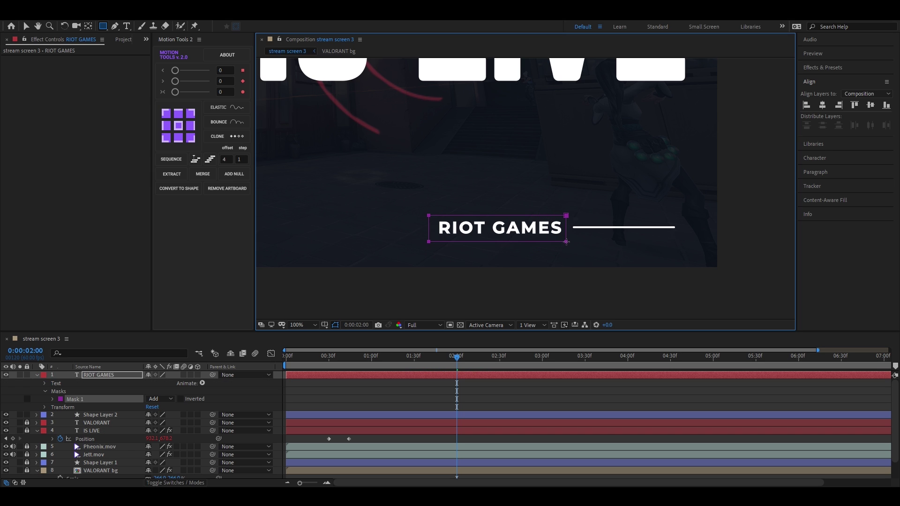
- Add a Position text animator to RIOT GAMES and keyframe it at 0,0 at 0:00:02:16
click(202, 383)
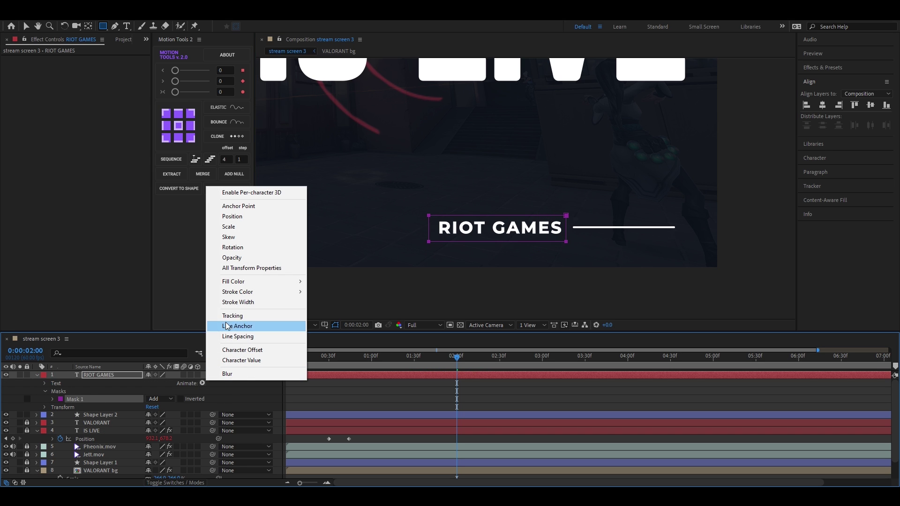
click(237, 216)
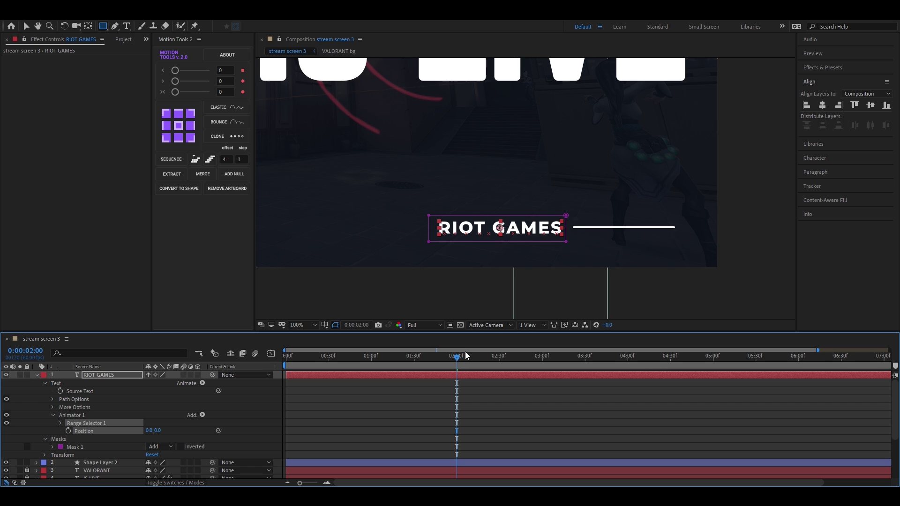
drag(434, 362, 479, 365)
click(74, 432)
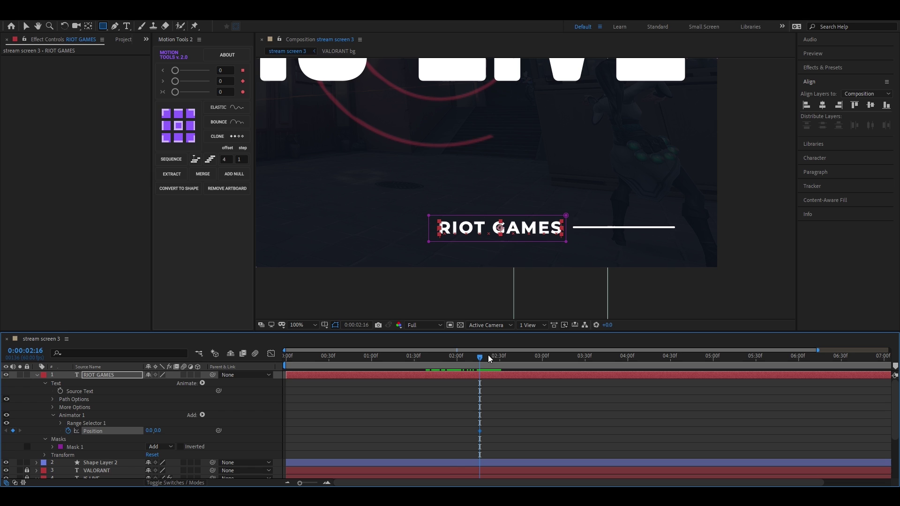
- Keyframe the animator Position at 283,0 at 0:00:02:00, ease both keyframes and preview the text sliding in
click(457, 363)
drag(156, 431, 284, 433)
key(ctrl+z)
click(410, 370)
key(space)
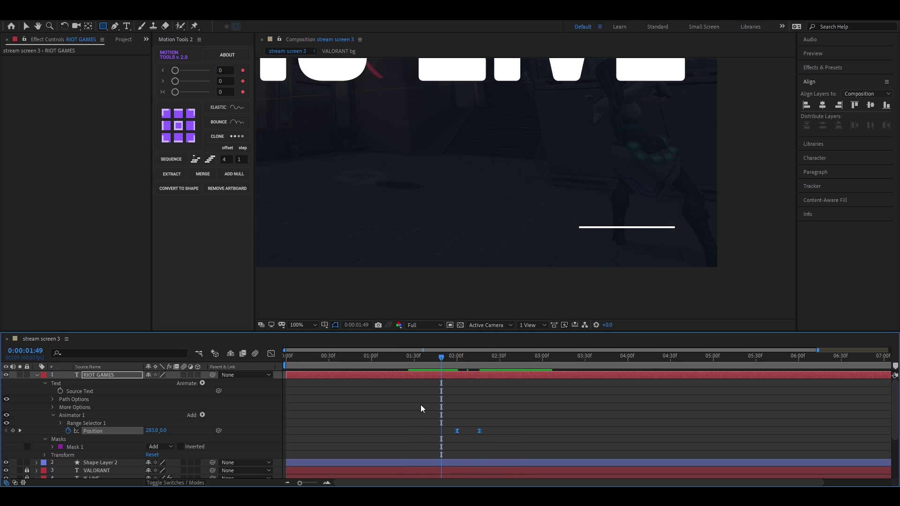
- Retime the two RIOT GAMES Position keyframes to about 0:00:01:45 and 0:00:02:12, previewing the slide against the line
drag(419, 412, 452, 432)
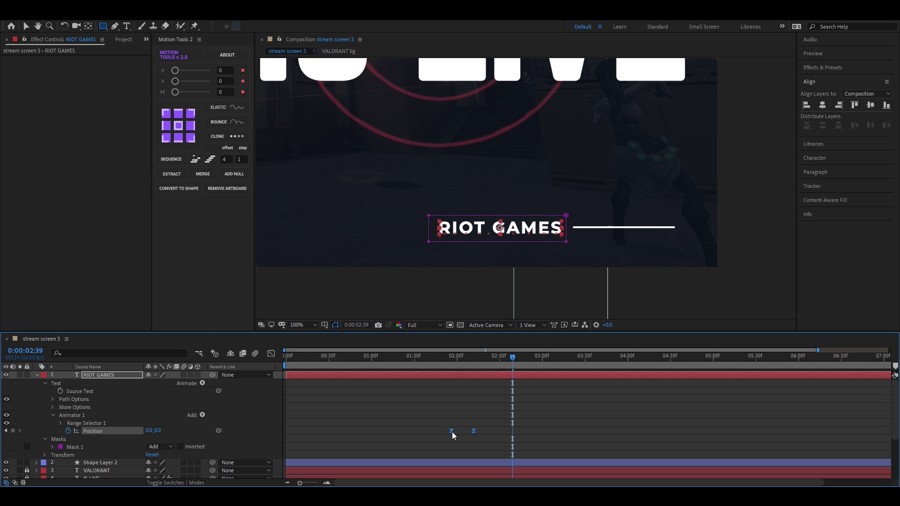
key(space)
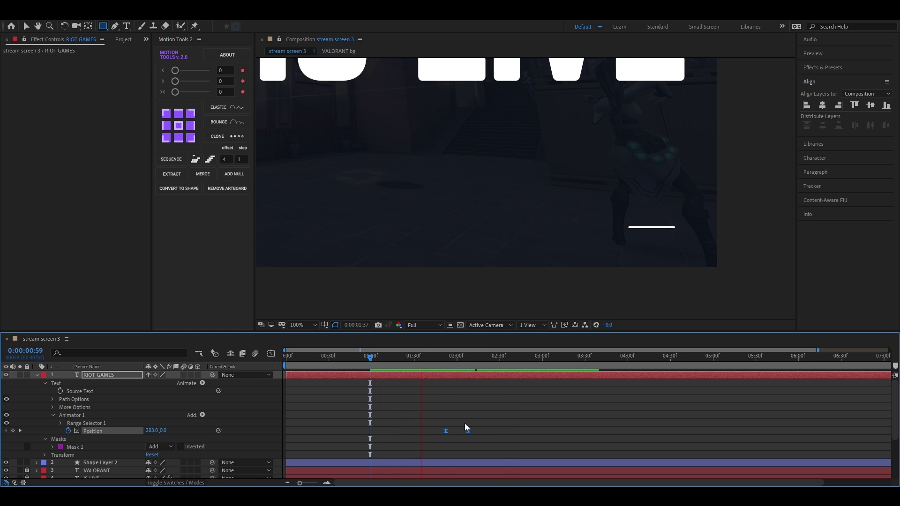
key(space)
drag(447, 432, 475, 431)
click(409, 357)
key(space)
key(space)
key(space)
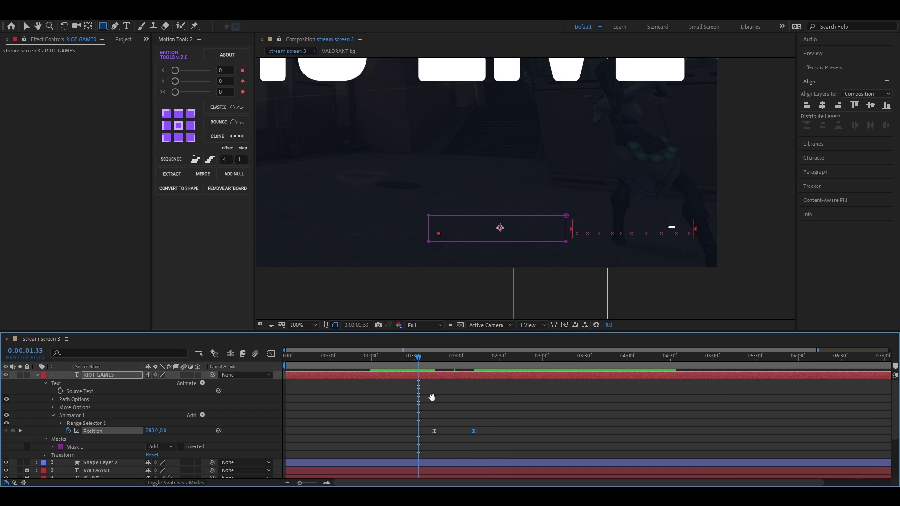
key(space)
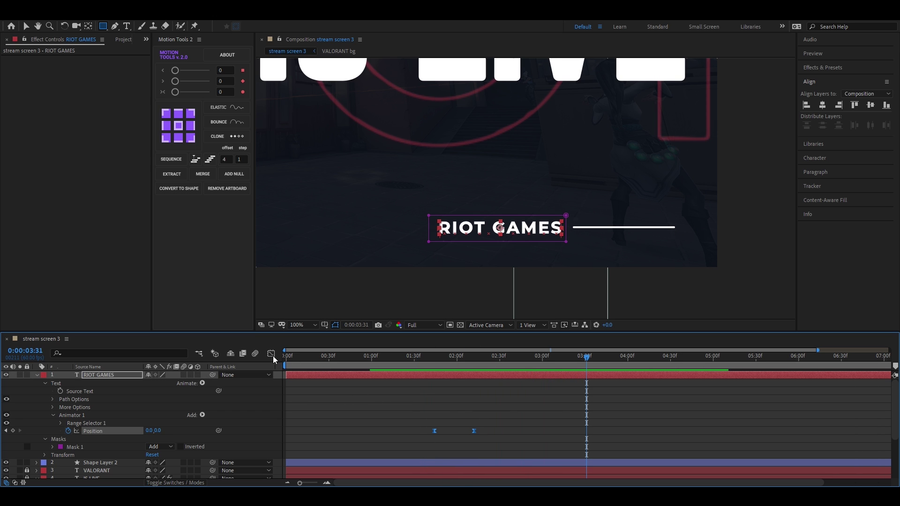
- Shape the speed curve of the RIOT GAMES Position keyframes for a longer slow finish and preview it
click(271, 354)
click(474, 458)
drag(461, 458, 446, 458)
click(405, 358)
key(space)
key(space)
click(271, 355)
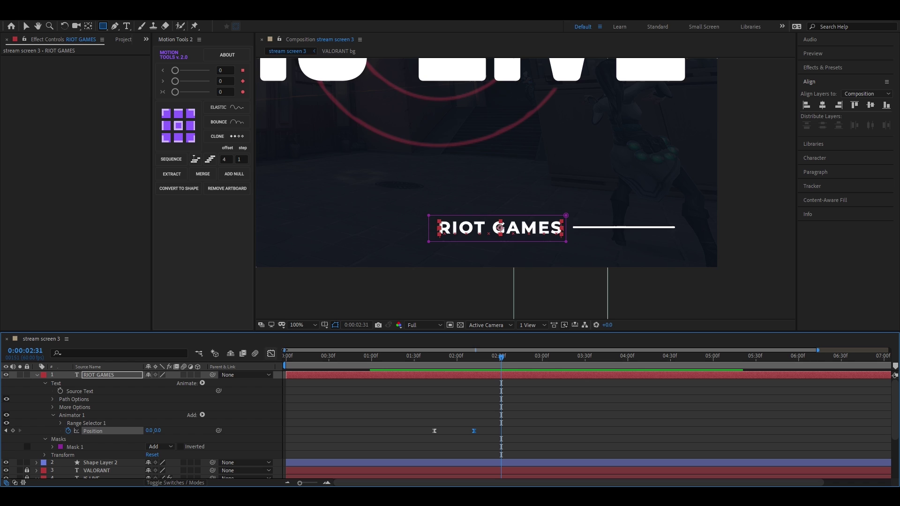
- Preview the whole composition and examine how the RIOT GAMES and line animation fits the layout
scroll(506, 257, down, 3)
key(space)
key(space)
drag(585, 359, 423, 376)
key(space)
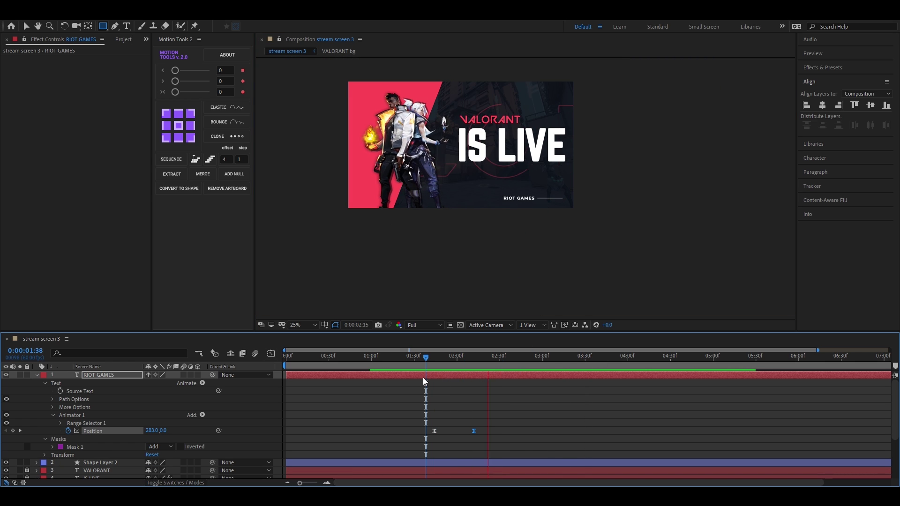
key(space)
key(v)
click(466, 107)
scroll(466, 107, up, 2)
drag(467, 107, 539, 115)
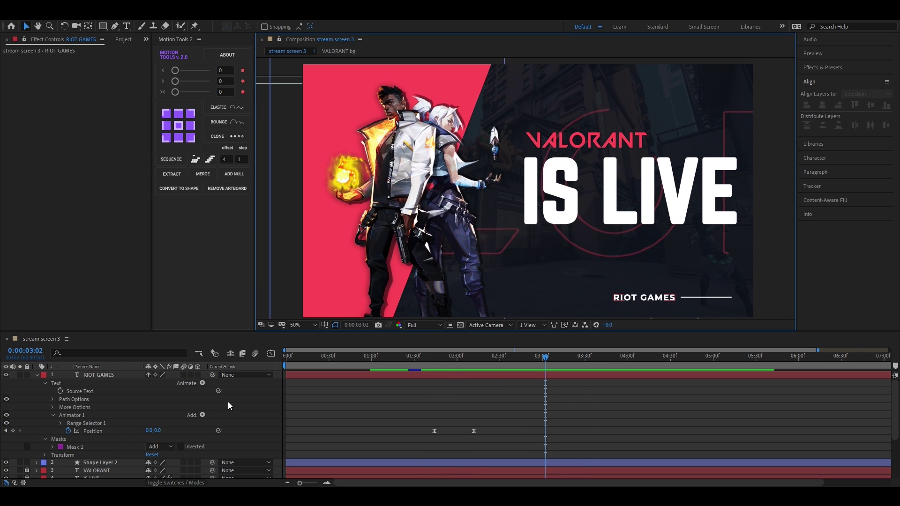
- Duplicate Shape Layer 2 and set the copy's Position to 1721, 88, above the VALORANT text
click(37, 375)
click(120, 384)
key(ctrl+d)
key(p)
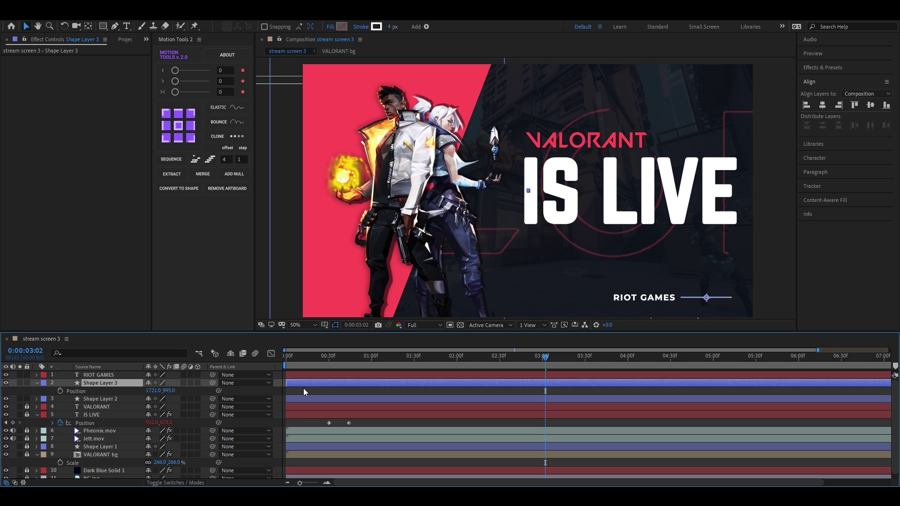
drag(169, 391, 171, 426)
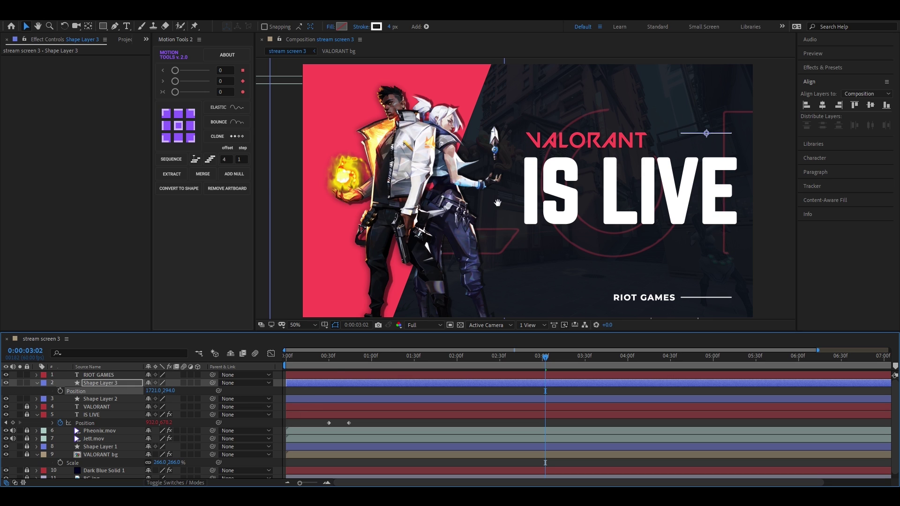
drag(545, 359, 474, 366)
click(497, 361)
drag(167, 390, 75, 392)
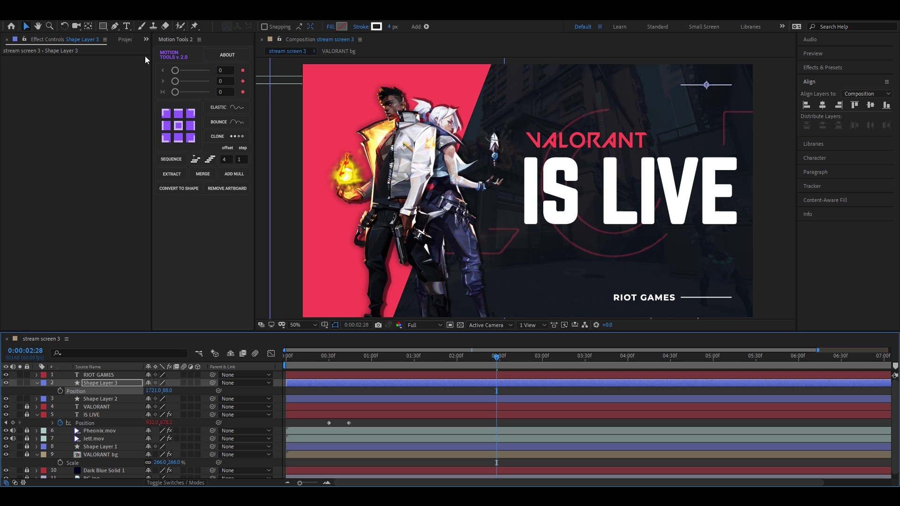
- Shorten the duplicated line on Shape Layer 3 by moving its end point, and reveal the layer's keyframes
key(g)
scroll(720, 80, up, 2)
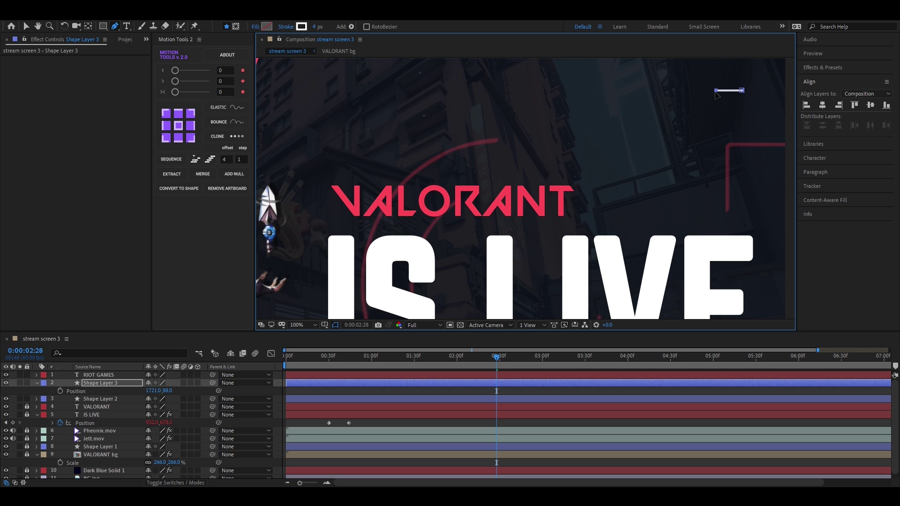
scroll(630, 156, down, 2)
click(467, 359)
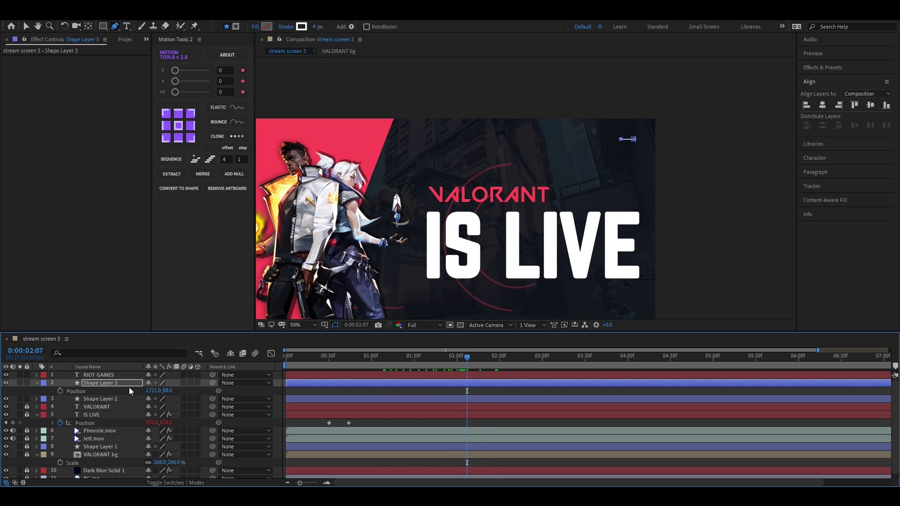
key(u)
drag(467, 359, 464, 359)
scroll(746, 143, up, 2)
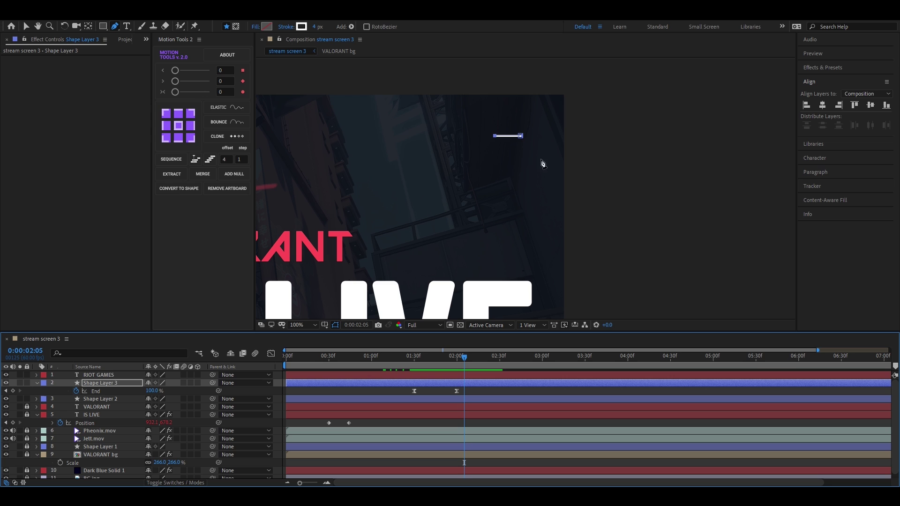
- Add the text .03 below the short line and set its font to Norwester
click(126, 27)
click(494, 162)
text(.03)
click(26, 27)
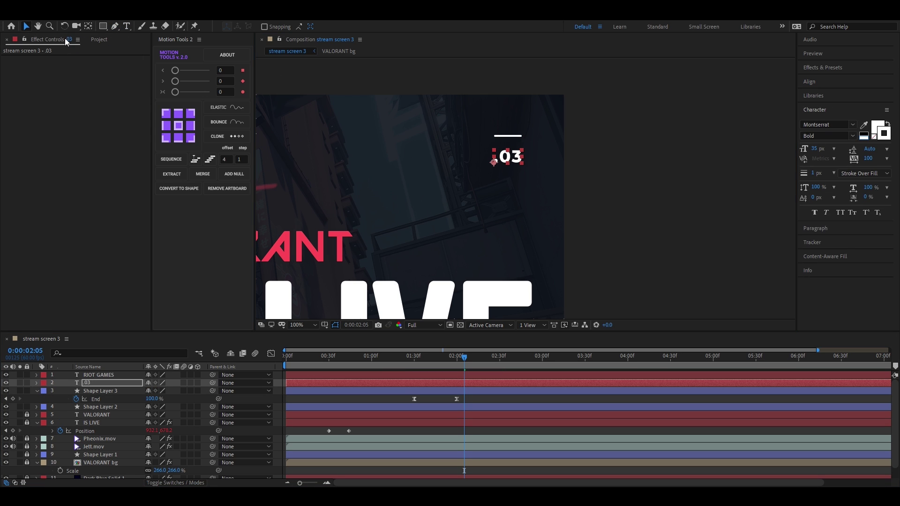
click(825, 125)
text(nor)
key(Return)
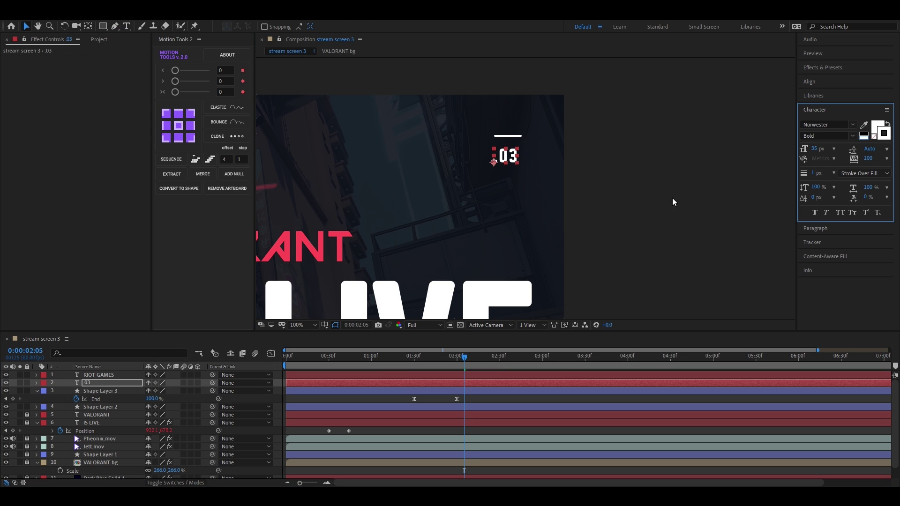
- Remove the stroke from the .03 text and fill it with the red sampled from the VALORANT title
click(864, 125)
click(306, 239)
key(ctrl+z)
key(z)
click(875, 136)
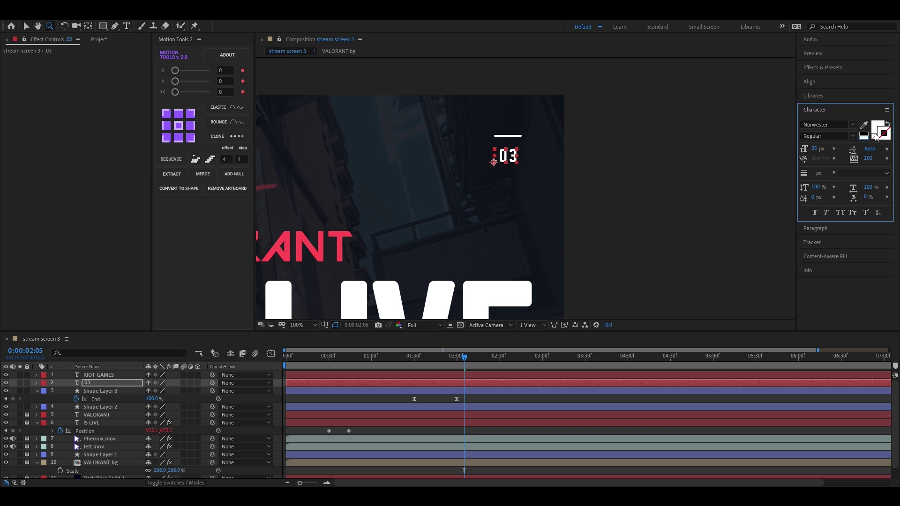
click(864, 125)
click(339, 236)
click(27, 29)
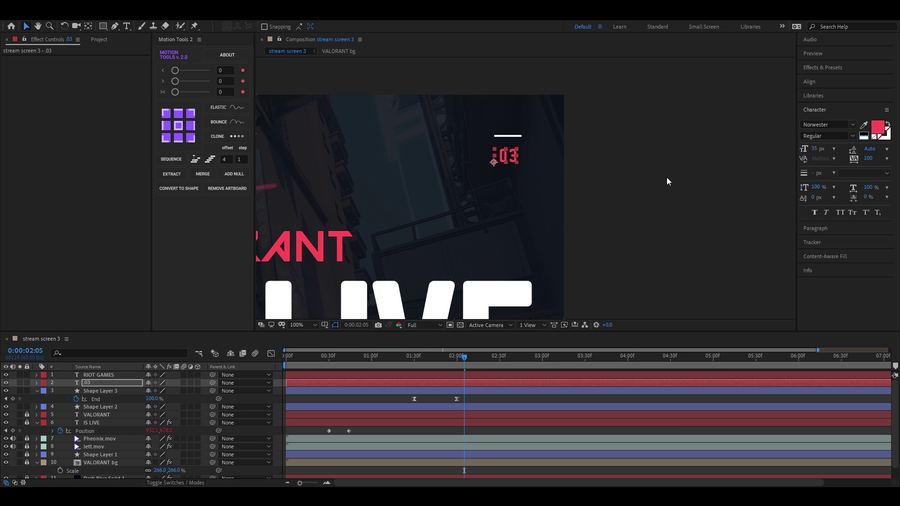
- Position the .03 text just under the short line and draw a rectangular mask around it
click(667, 181)
scroll(509, 150, up, 1)
click(524, 159)
key(ctrl+z)
mouse_move(524, 160)
mouse_down()
mouse_move(537, 131)
mouse_move(530, 151)
mouse_up()
double_click(102, 26)
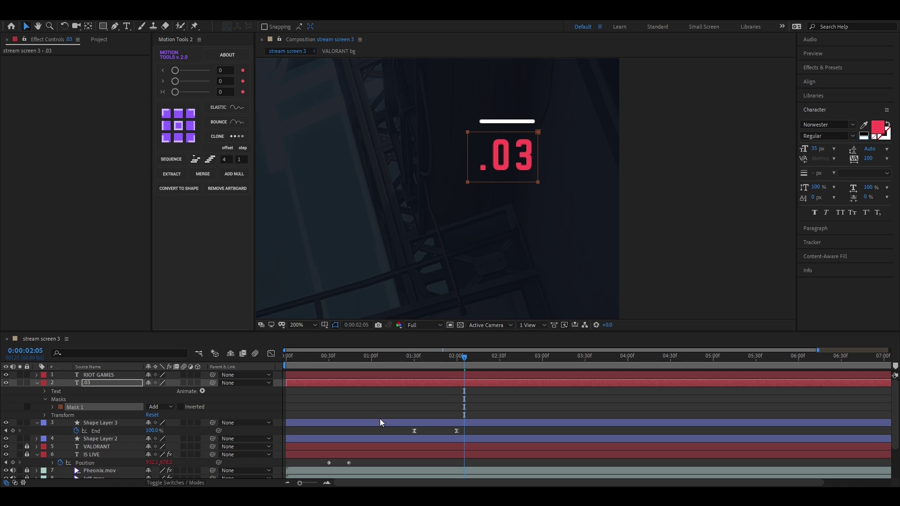
- Add a Position animator to the .03 text for a keyframe at 0:00:02:00
drag(411, 369, 456, 371)
key(p)
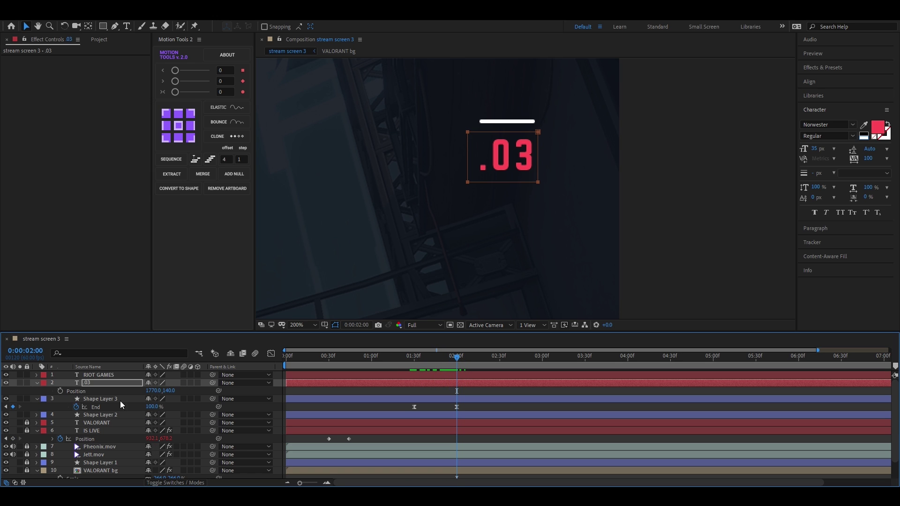
click(61, 391)
key(ctrl+z)
double_click(37, 383)
click(203, 391)
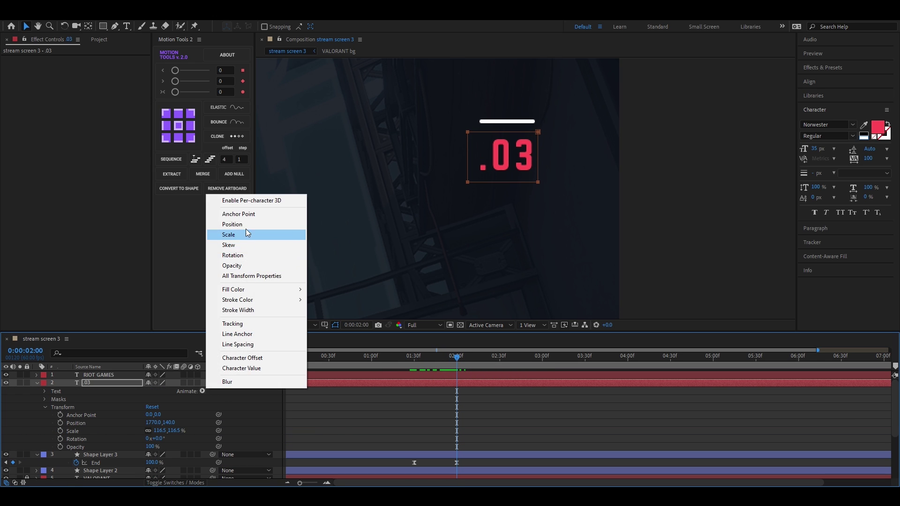
click(234, 224)
- Keyframe the animator position to 0, -39 at 0:00:01:43, then ease both keyframes and shift them slightly later
drag(457, 359, 434, 367)
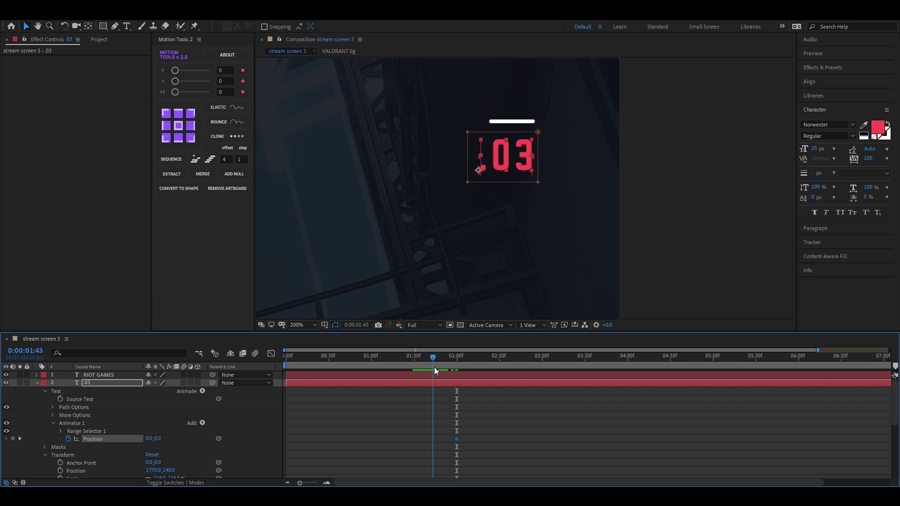
drag(158, 439, 140, 439)
drag(471, 430, 440, 445)
click(271, 354)
click(271, 354)
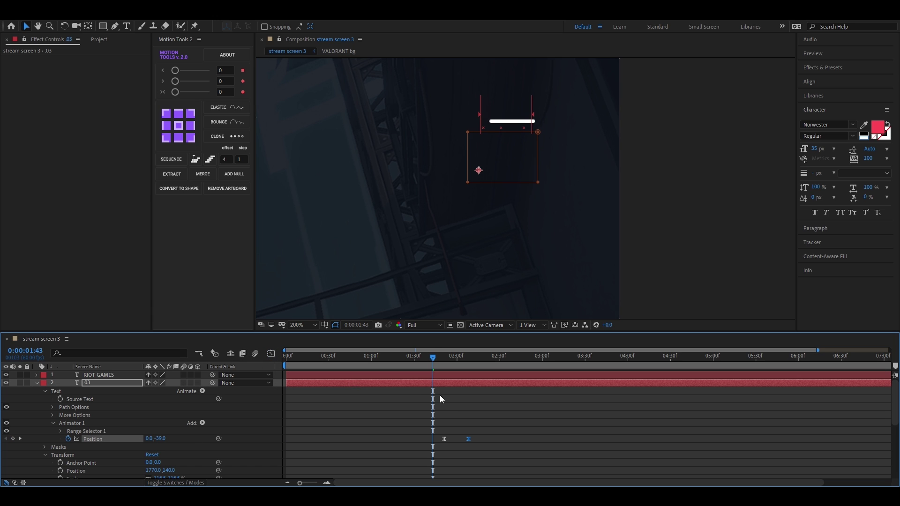
click(36, 383)
- Play back the .03 reveal and examine the text together with the rest of the composition
drag(433, 358, 338, 361)
key(space)
key(space)
scroll(531, 216, down, 3)
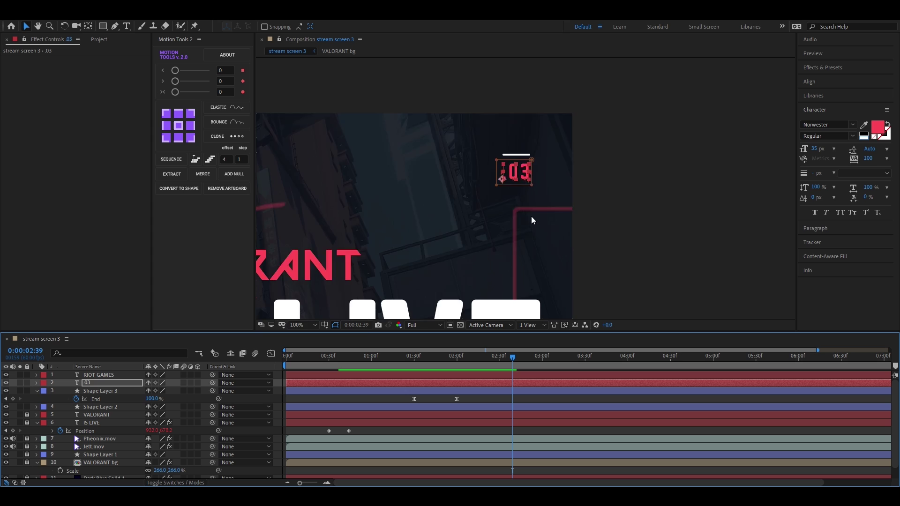
click(382, 358)
key(space)
key(space)
scroll(523, 190, up, 2)
click(574, 186)
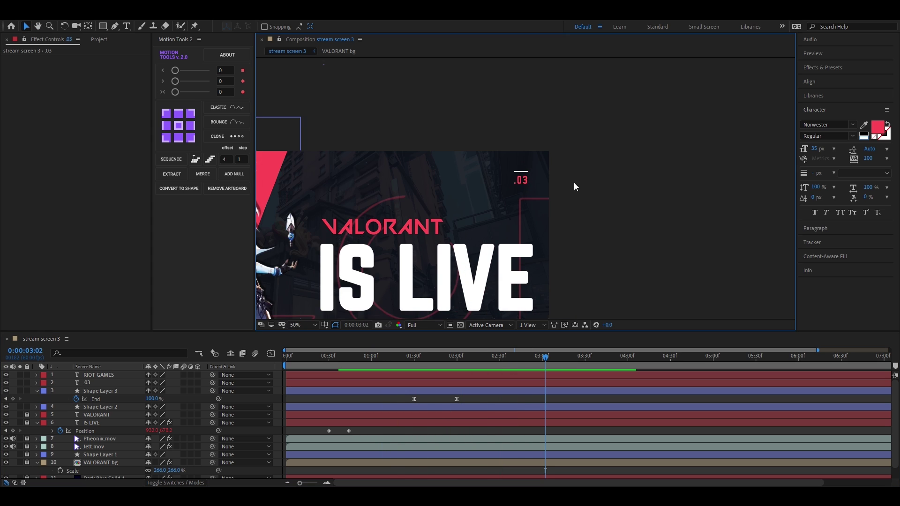
scroll(579, 201, down, 2)
scroll(525, 189, up, 3)
- Give the .03 text a 1 px stroke in the same red as its fill
click(526, 172)
click(881, 140)
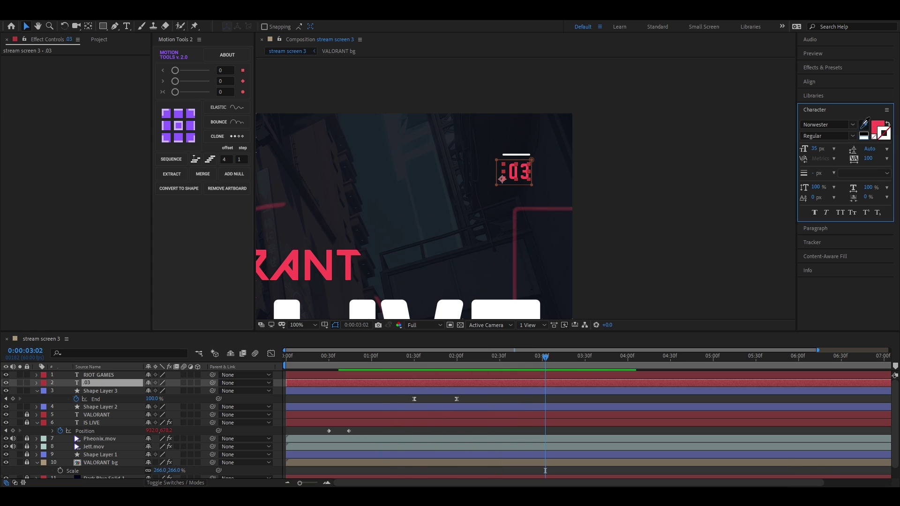
click(876, 126)
click(680, 217)
scroll(621, 206, down, 1)
scroll(601, 199, up, 1)
- Set the .03 text size to 39 px and centre its anchor point
click(524, 173)
drag(814, 148, 814, 149)
click(673, 185)
key(ctrl+z)
key(ctrl+alt+Home)
click(654, 223)
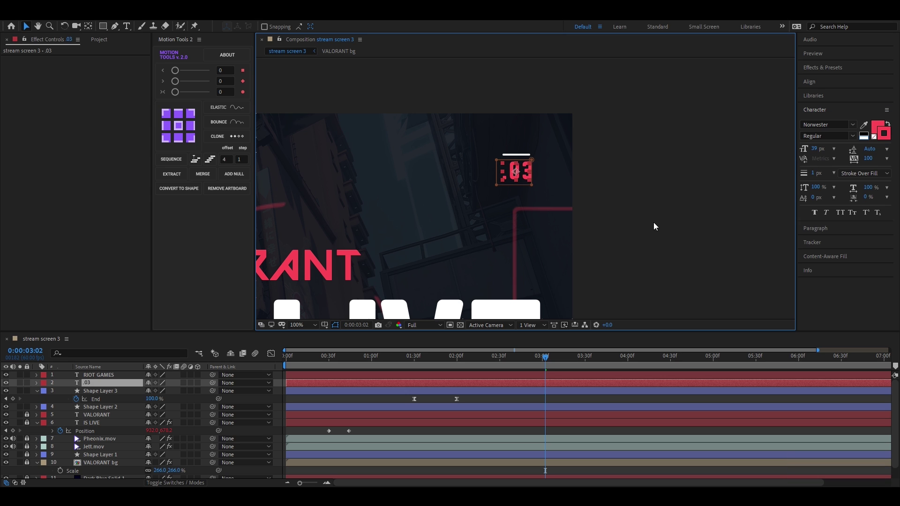
- Duplicate Shape Layer 3 and move the copied short line to the upper part of the red area
scroll(550, 176, up, 1)
scroll(535, 190, down, 4)
scroll(452, 254, up, 2)
click(96, 392)
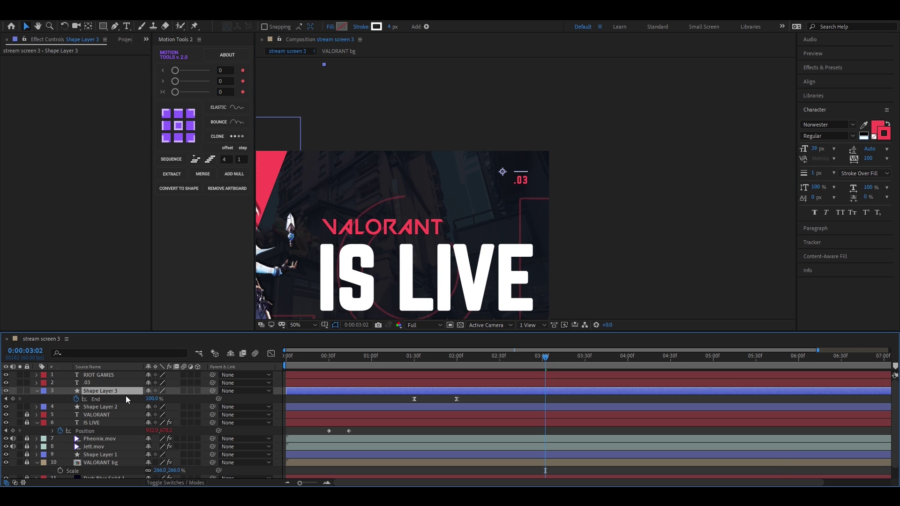
key(ctrl+d)
drag(442, 284, 628, 197)
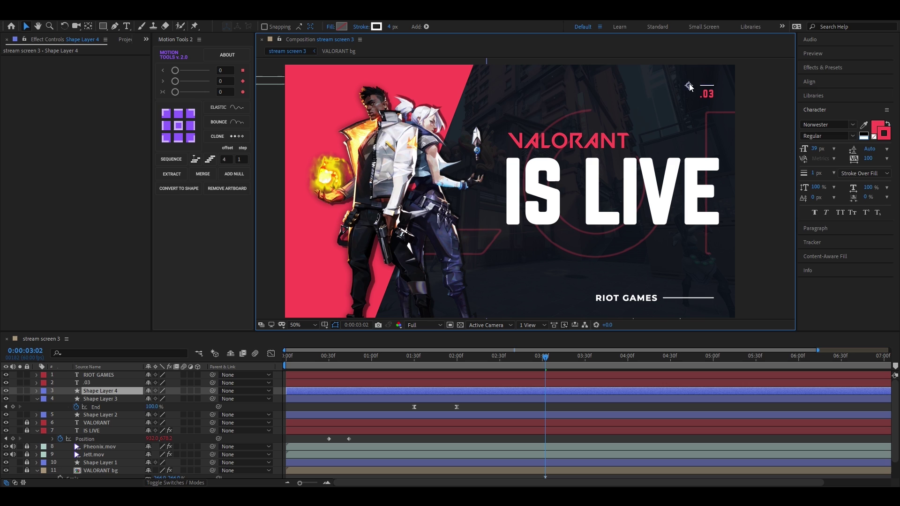
- Duplicate the copied line again and place this one in the lower-left corner of the red area
key(ctrl+d)
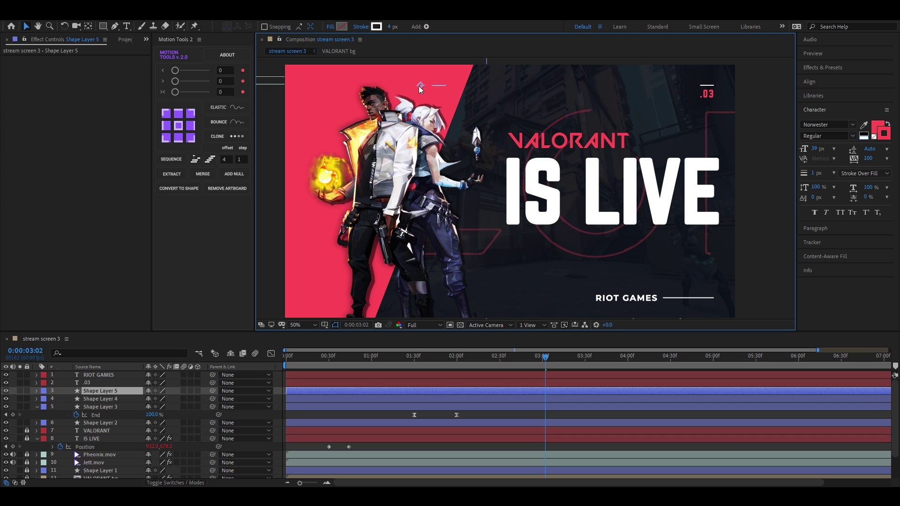
key(Return)
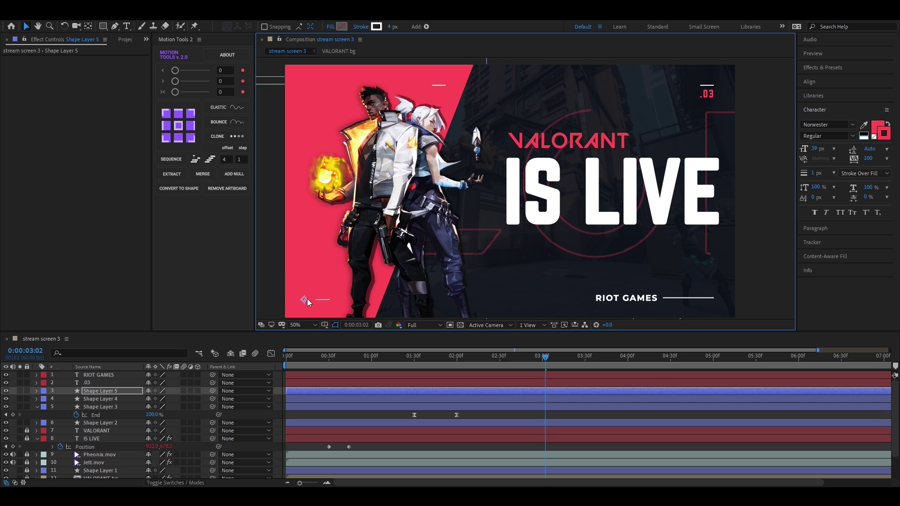
scroll(305, 309, up, 1)
drag(304, 310, 315, 243)
- Duplicate the lower-left line, rotate the copy to 90° and position it across the original to form a plus sign
key(ctrl+d)
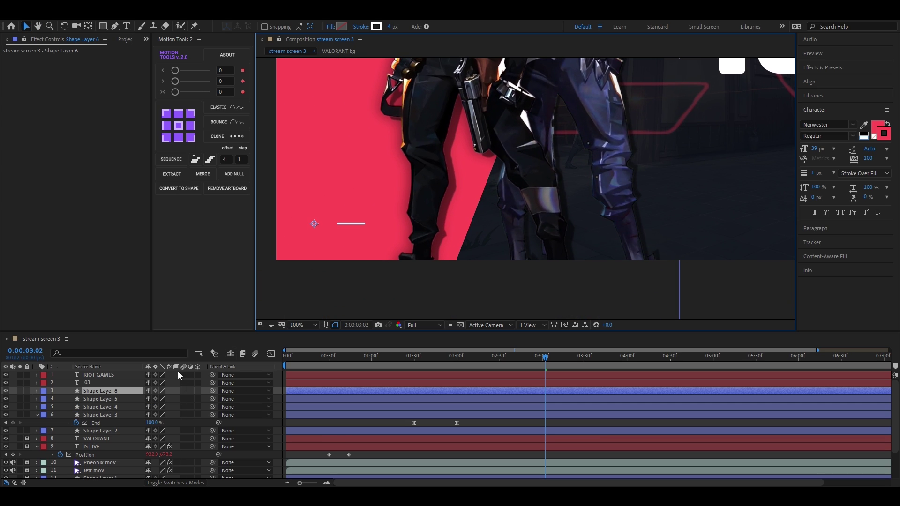
right_click(344, 222)
right_click(315, 226)
mouse_move(397, 262)
click(468, 350)
key(r)
click(159, 401)
text(90)
key(Return)
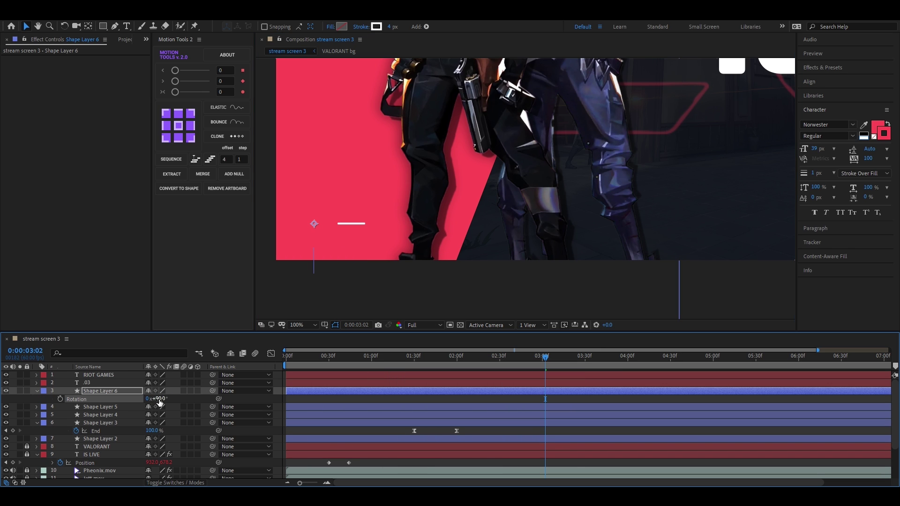
drag(314, 225, 349, 188)
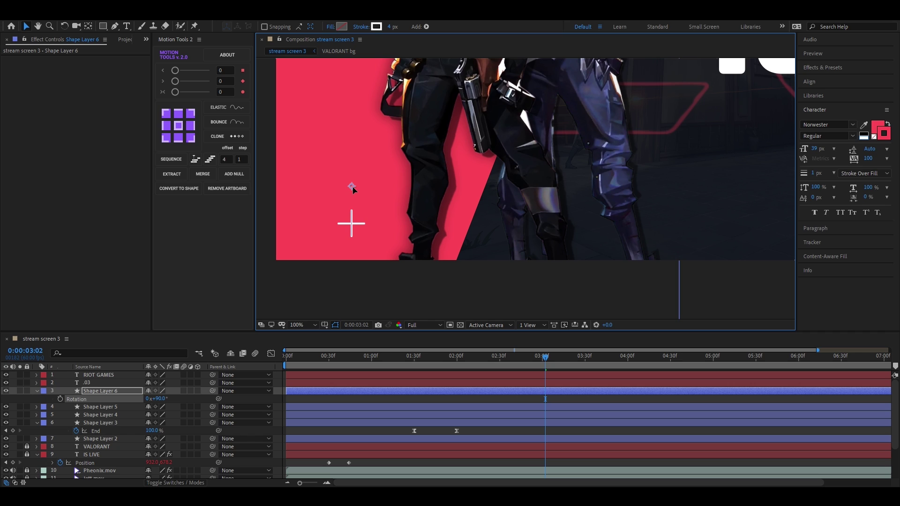
drag(353, 187, 352, 187)
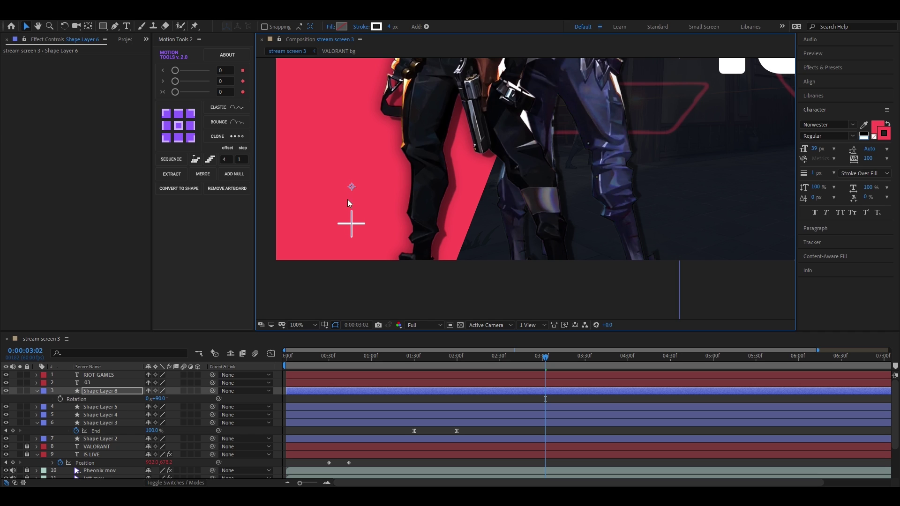
- Scale both lines of the plus sign to 60% and realign the horizontal line across the vertical one
ctrl+click(100, 408)
key(s)
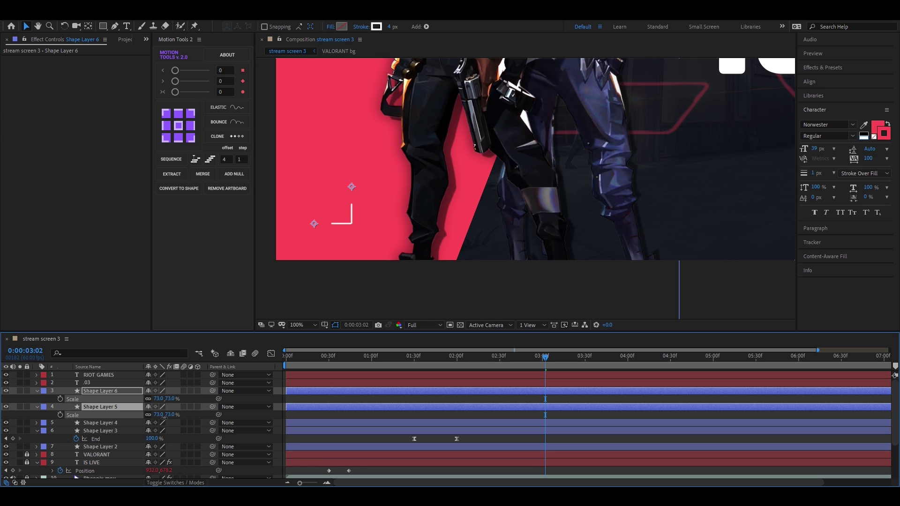
drag(352, 187, 350, 197)
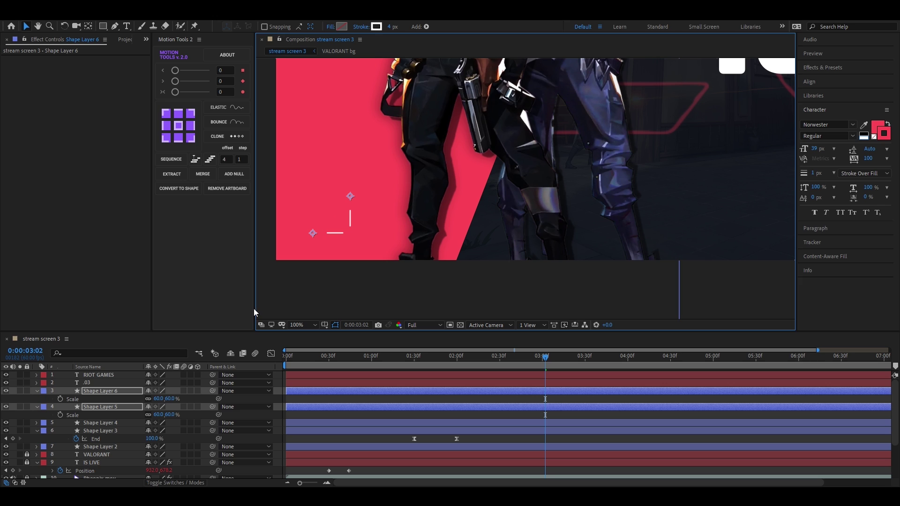
click(193, 347)
click(137, 383)
click(137, 407)
drag(316, 236, 341, 222)
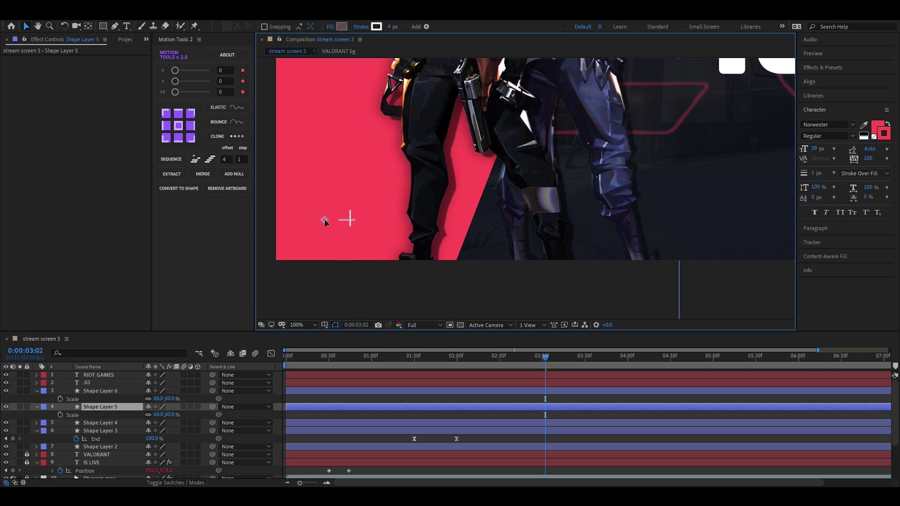
click(371, 250)
- Play back the composition to check how the plus sign draws on
scroll(371, 251, down, 3)
drag(547, 359, 402, 360)
key(space)
key(space)
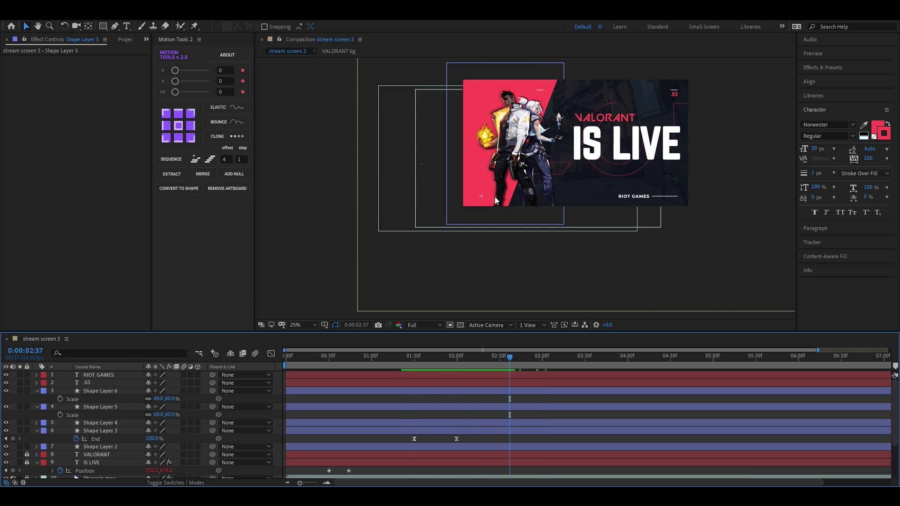
- Duplicate both plus sign lines and move the copy onto the dark background below the IS LIVE text
scroll(494, 197, up, 3)
click(114, 391)
ctrl+click(114, 406)
key(ctrl+d)
drag(327, 216, 713, 173)
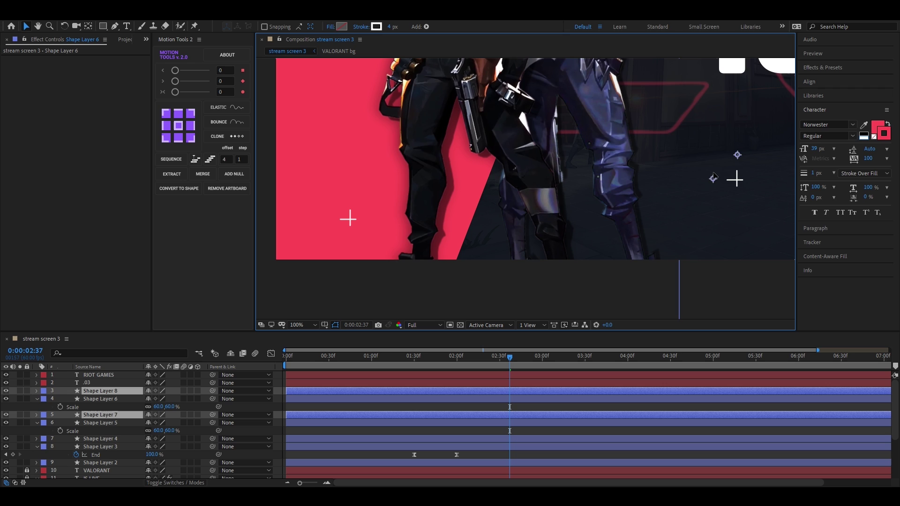
scroll(522, 256, down, 3)
- Delay the End keyframes of both copied plus lines to start at about 0:00:02:37 and preview the timing
key(u)
drag(457, 399, 471, 400)
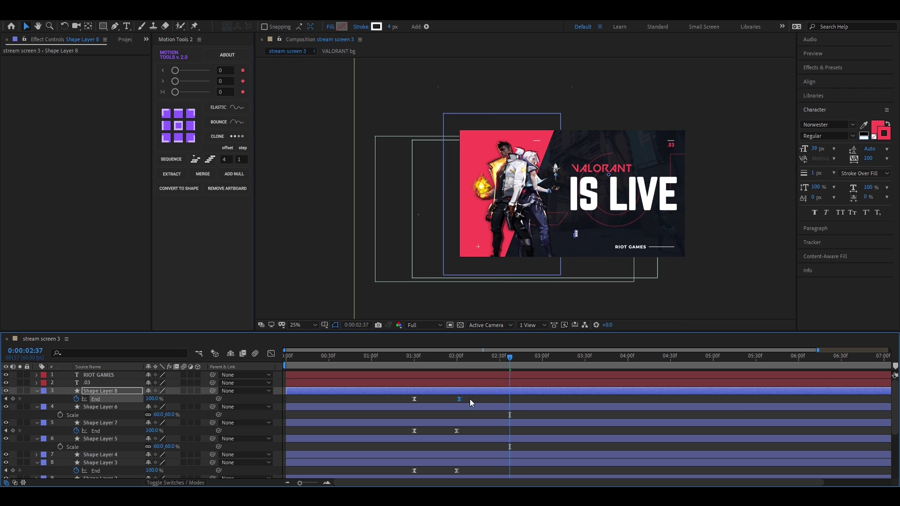
drag(437, 430, 469, 435)
drag(457, 431, 552, 432)
drag(509, 358, 405, 362)
key(space)
key(space)
scroll(532, 162, up, 1)
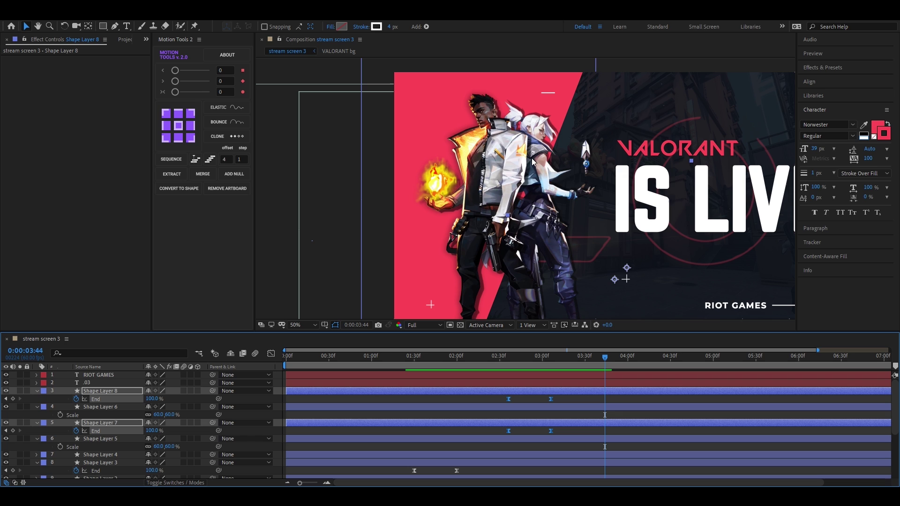
- Collapse the expanded properties of the shape layers and the IS LIVE layer in the timeline
click(37, 391)
click(38, 400)
click(37, 407)
click(36, 379)
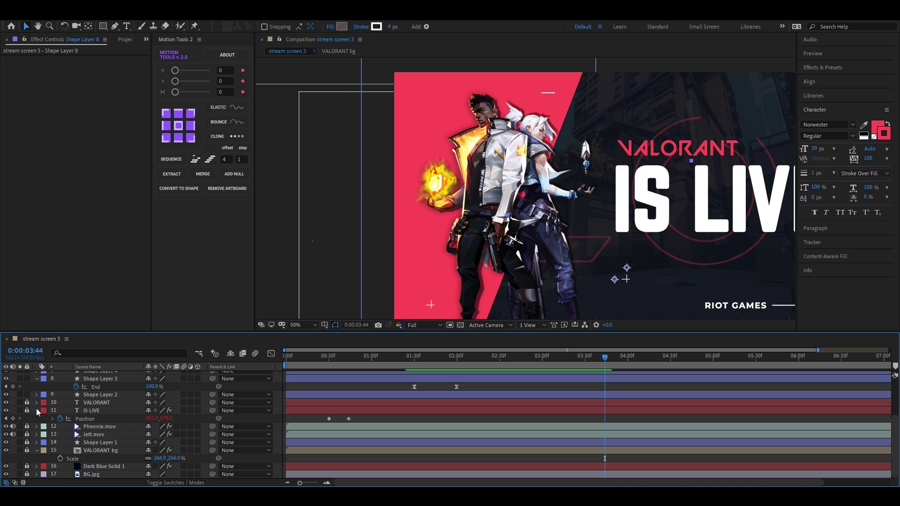
click(36, 382)
scroll(103, 398, up, 3)
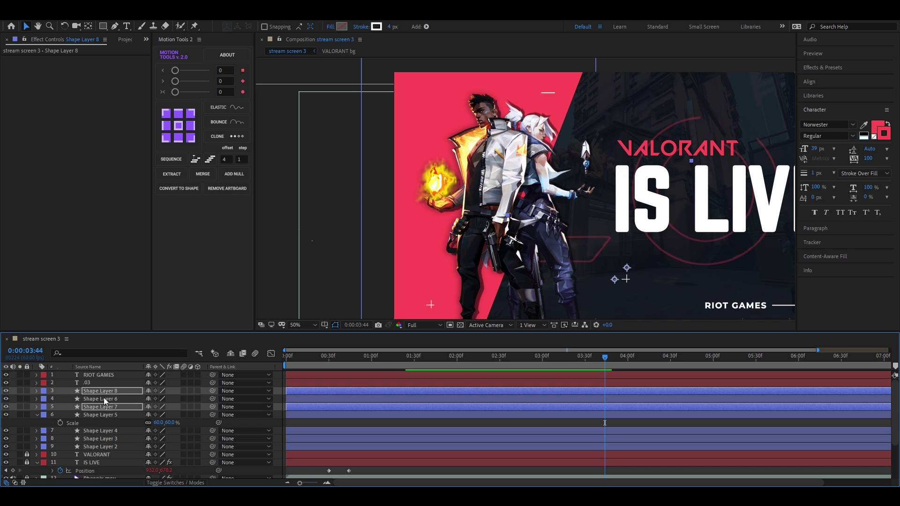
click(37, 414)
click(36, 455)
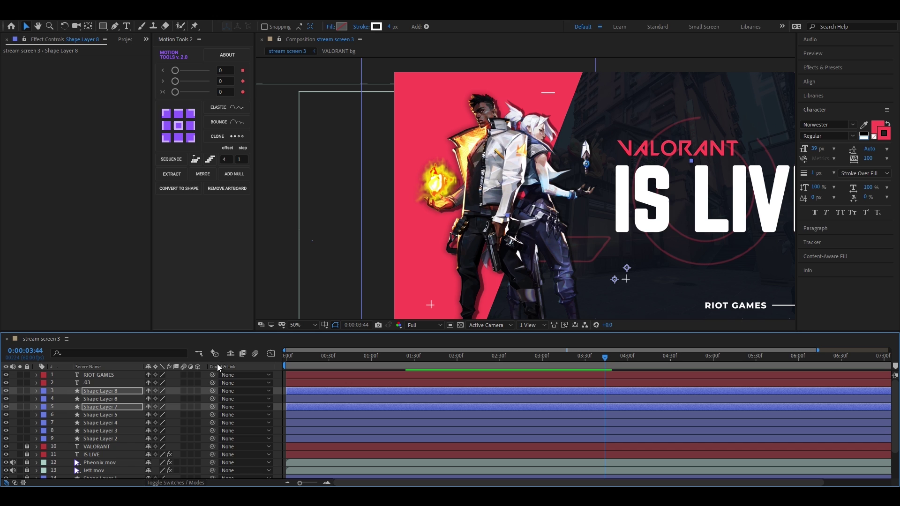
- Import valorant log icon.png from the file browser into the project and add it as the composition's top layer
key(alt+Tab)
key(alt+Tab)
click(125, 40)
key(alt+Tab)
drag(409, 266, 37, 241)
click(558, 92)
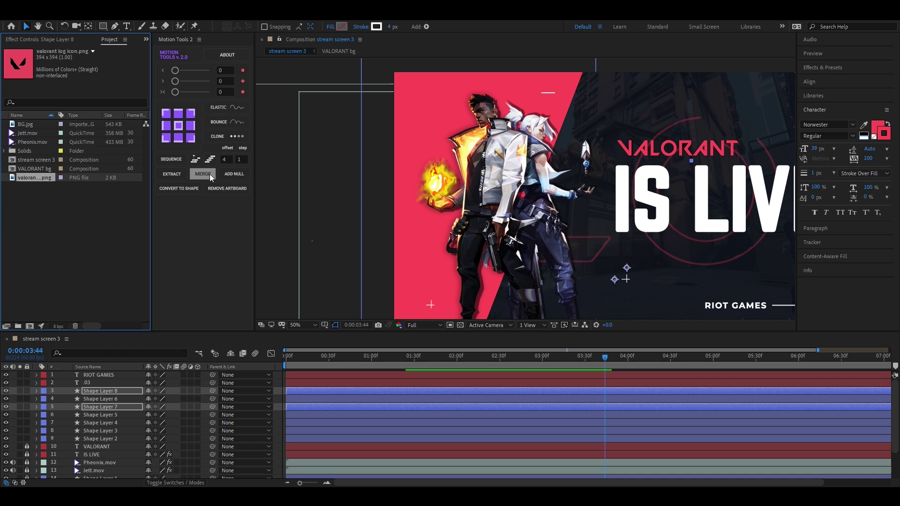
drag(45, 178, 136, 376)
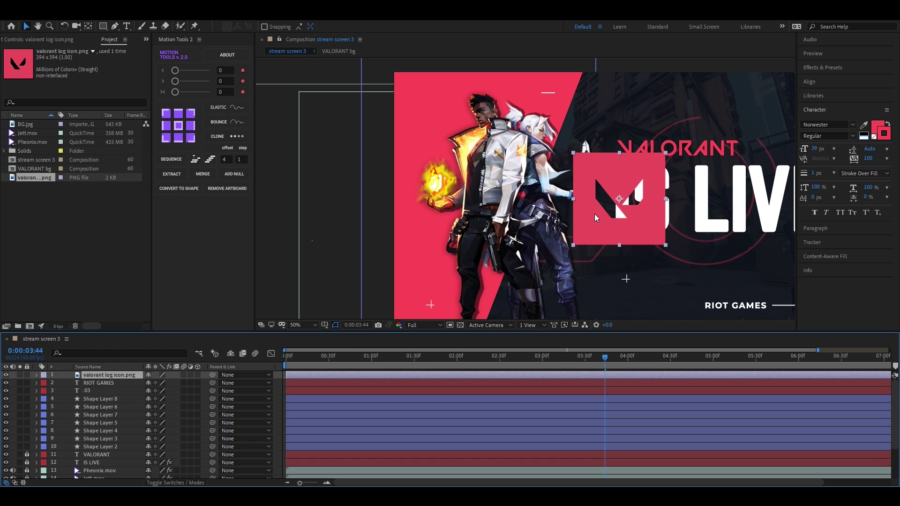
- Apply a Fill effect to the logo icon and set its colour to the white sampled from the IS LIVE text
key(ctrl+space)
text(fill)
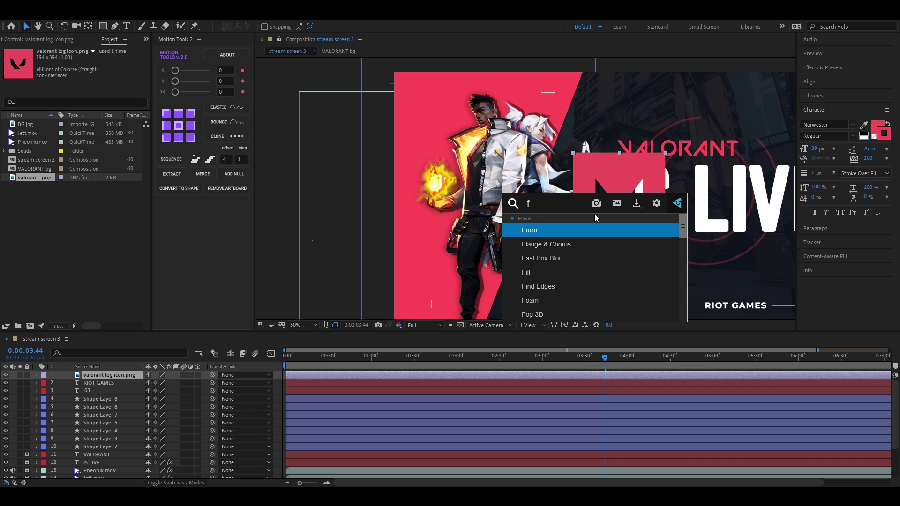
key(Return)
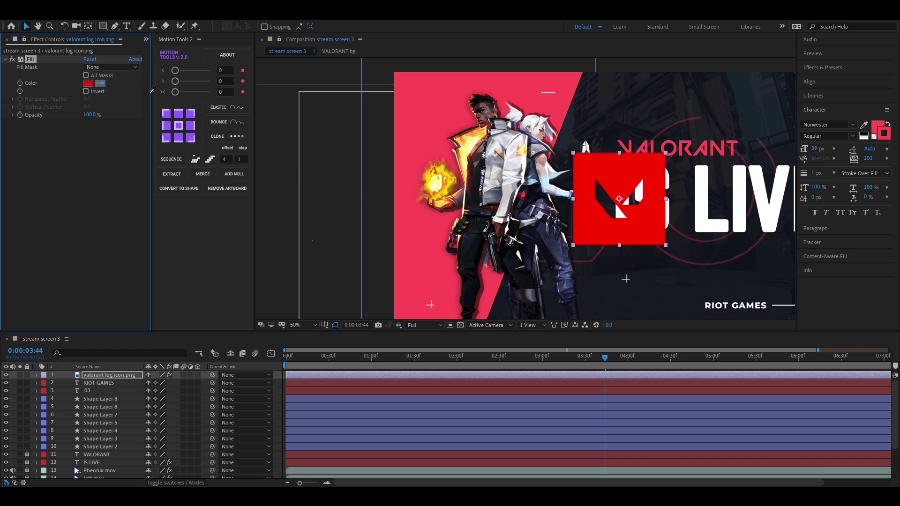
click(705, 182)
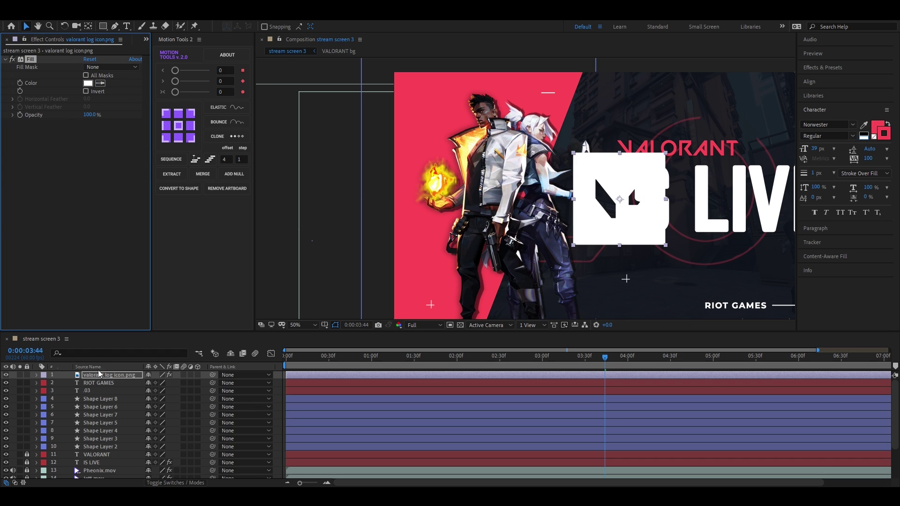
- Scale the logo icon down to 18% and place it in the upper-left corner of the red area
drag(604, 228, 460, 139)
key(s)
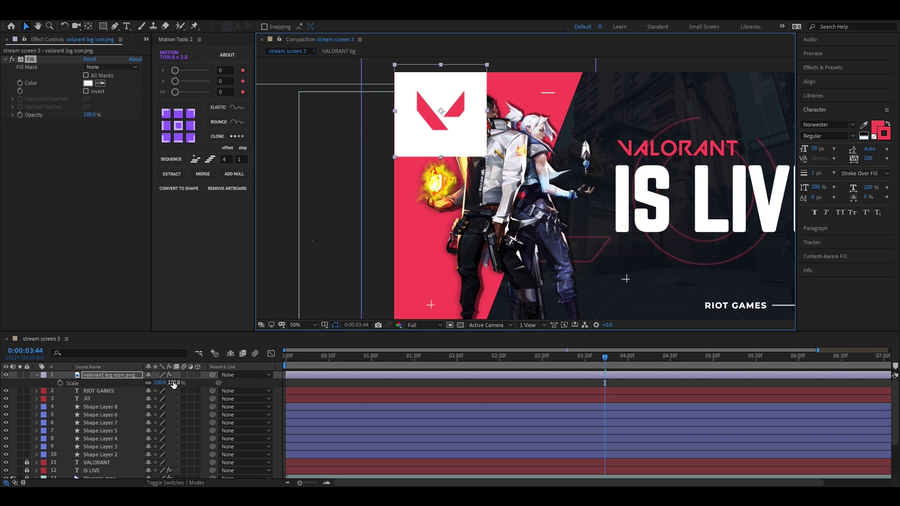
drag(158, 383, 136, 385)
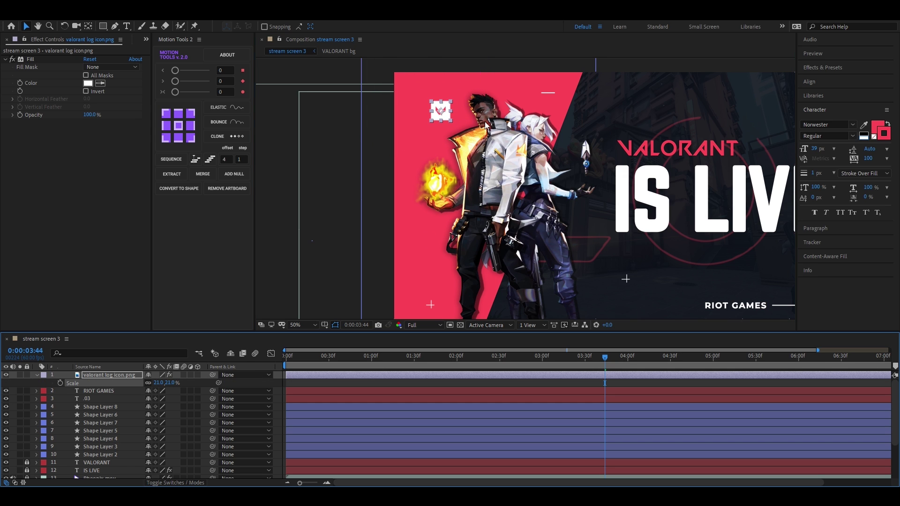
scroll(441, 115, up, 1)
drag(437, 115, 547, 240)
drag(471, 169, 429, 138)
drag(169, 385, 168, 385)
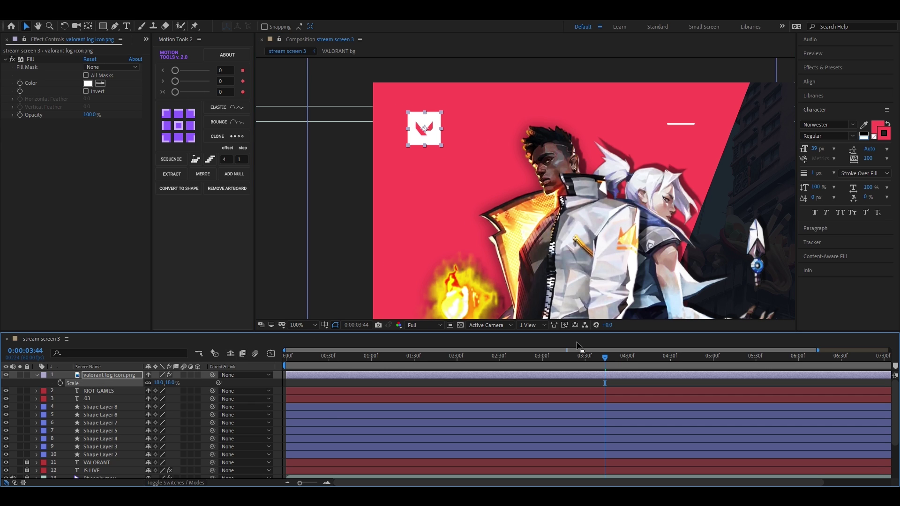
- Keyframe the logo icon's Scale from 0% at 0:00:02:29 to 18% at 0:00:03:00, apply Easy Ease and preview it
drag(605, 358, 497, 366)
click(60, 382)
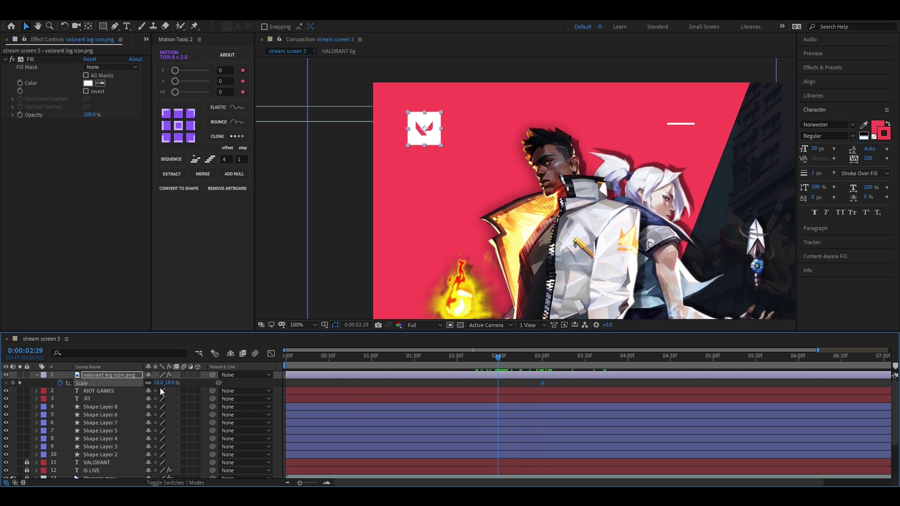
key(Return)
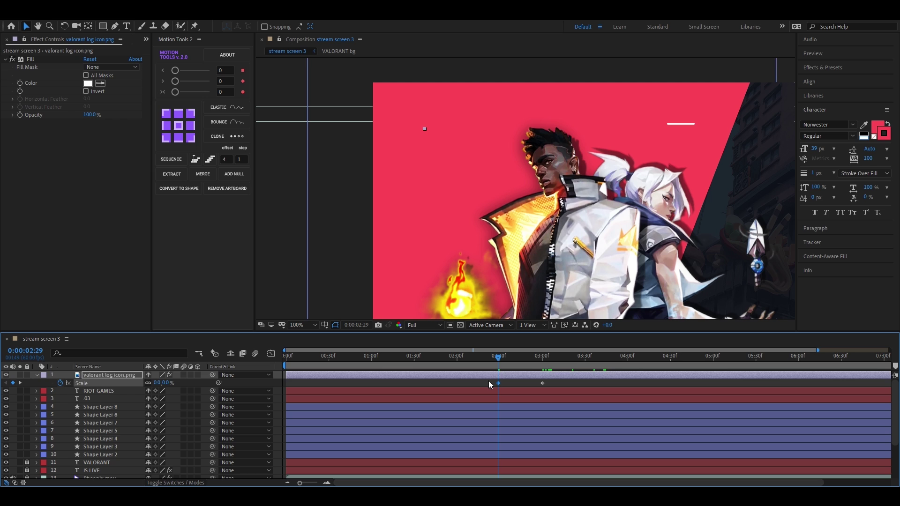
drag(488, 381, 552, 387)
click(477, 367)
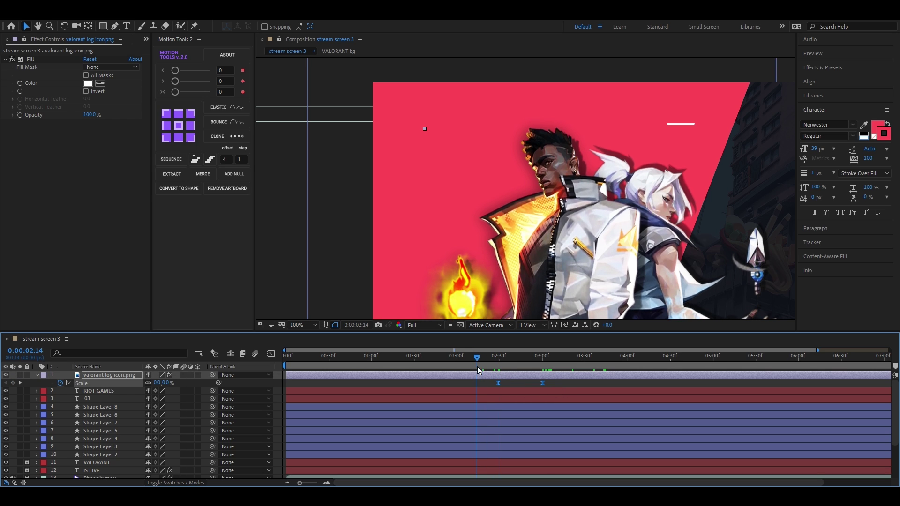
key(space)
key(space)
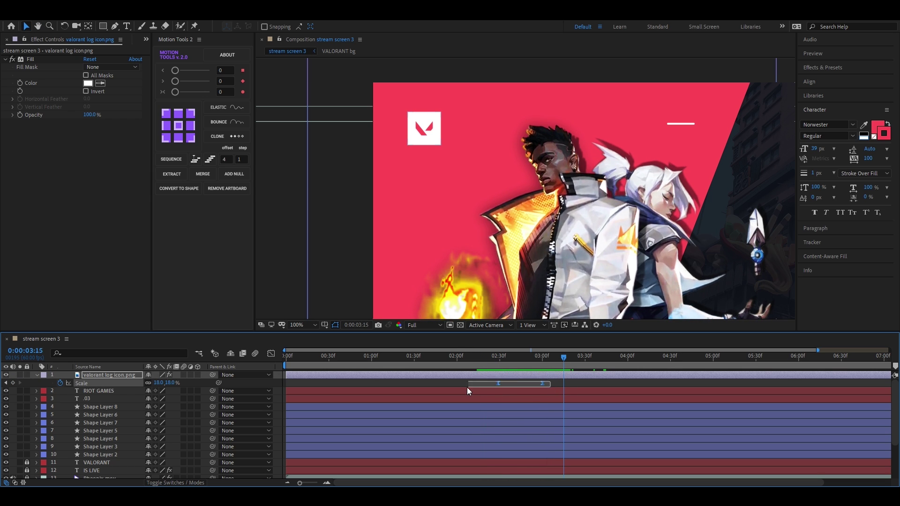
- Shape the logo's scale speed graph to peak early and slow down gradually towards the last keyframe, and preview the motion
key(shift+F3)
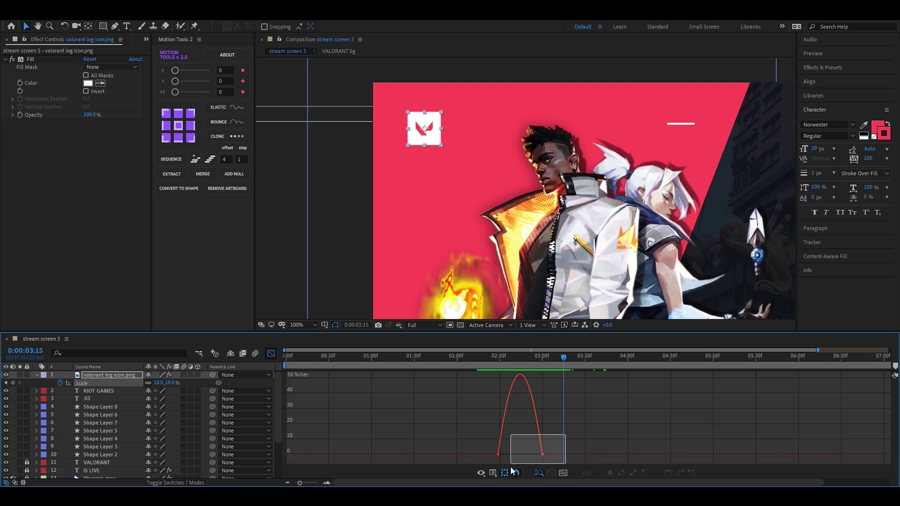
mouse_move(542, 460)
drag(535, 458, 521, 458)
drag(565, 359, 490, 369)
key(space)
key(space)
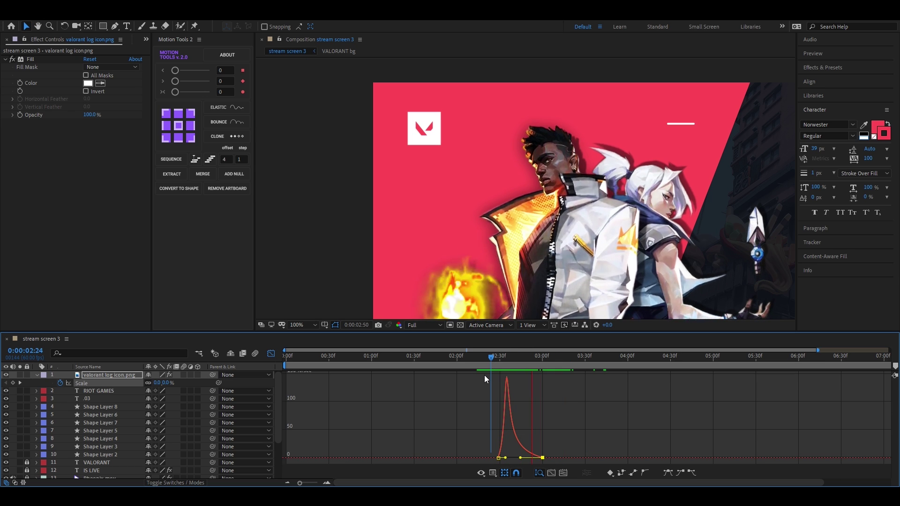
key(space)
click(272, 354)
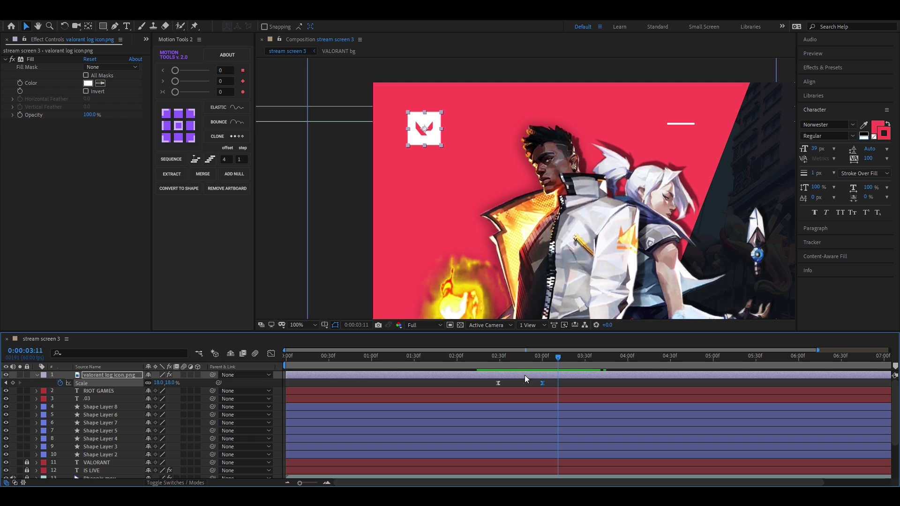
drag(557, 358, 502, 361)
click(525, 358)
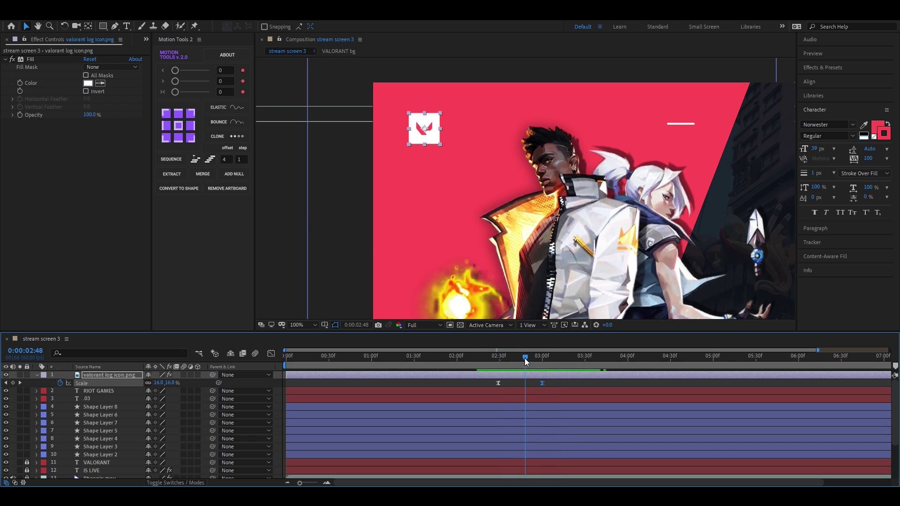
- Add a text layer reading PUSH THE LIMITS on two lines in the red area below the logo
click(127, 26)
click(482, 181)
text(PU)
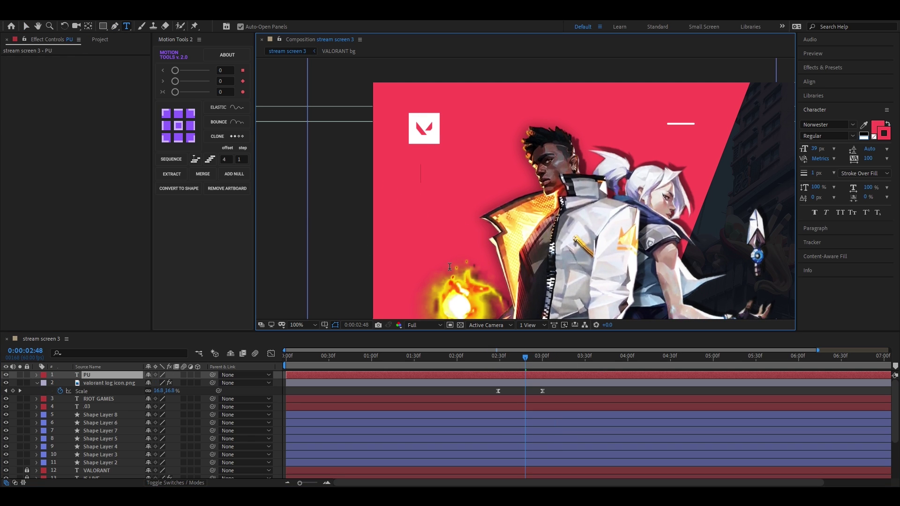
text(SH THE LIMITS)
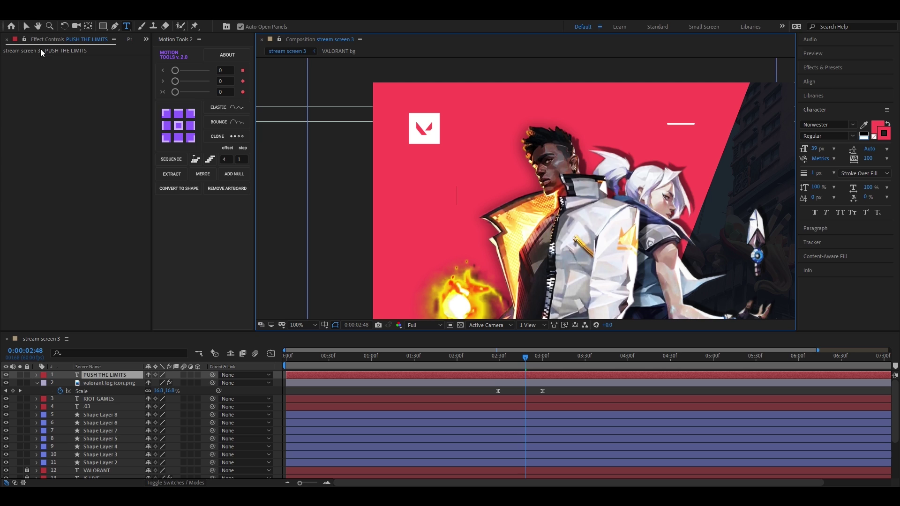
click(26, 25)
- Try the PUSH THE LIMITS text as a large white outline without fill across the two characters
click(863, 134)
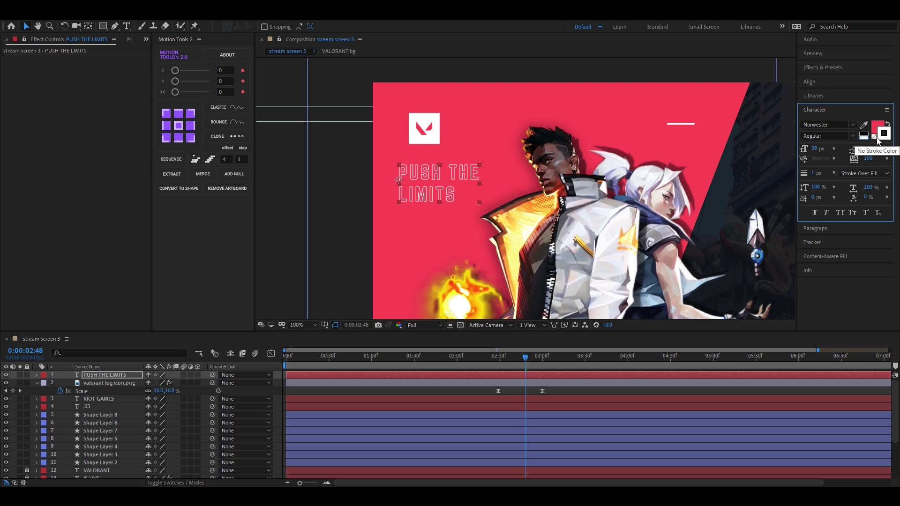
scroll(479, 218, down, 1)
drag(480, 218, 514, 156)
drag(502, 92, 516, 123)
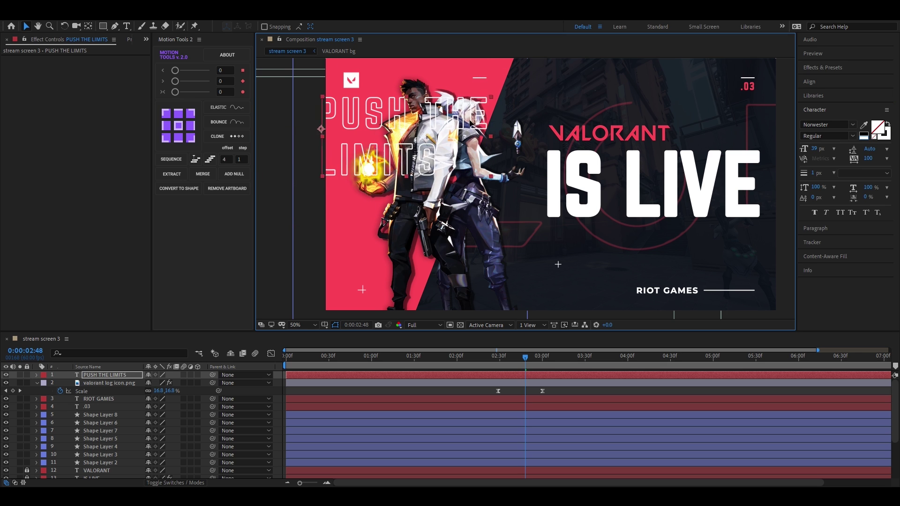
scroll(526, 187, up, 2)
scroll(477, 169, down, 2)
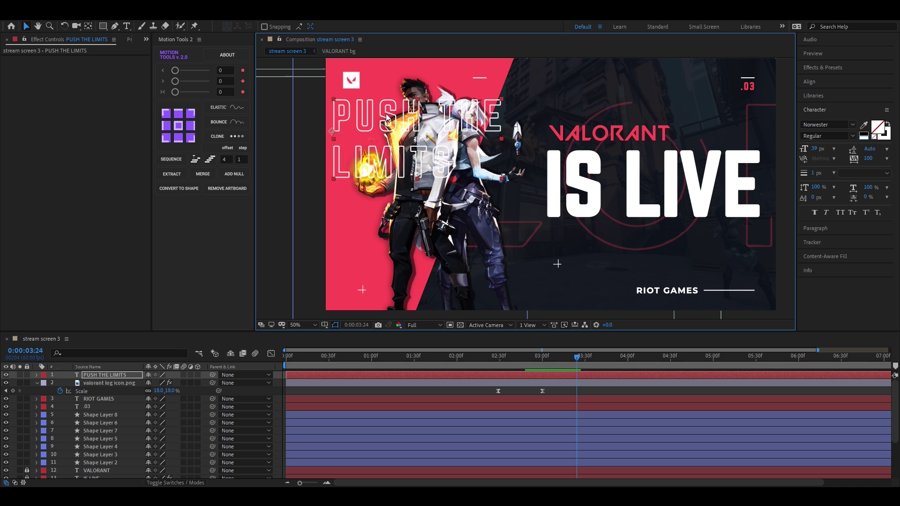
- Give the PUSH THE LIMITS text a solid FFFFFF fill without a stroke and reduce its size
click(879, 129)
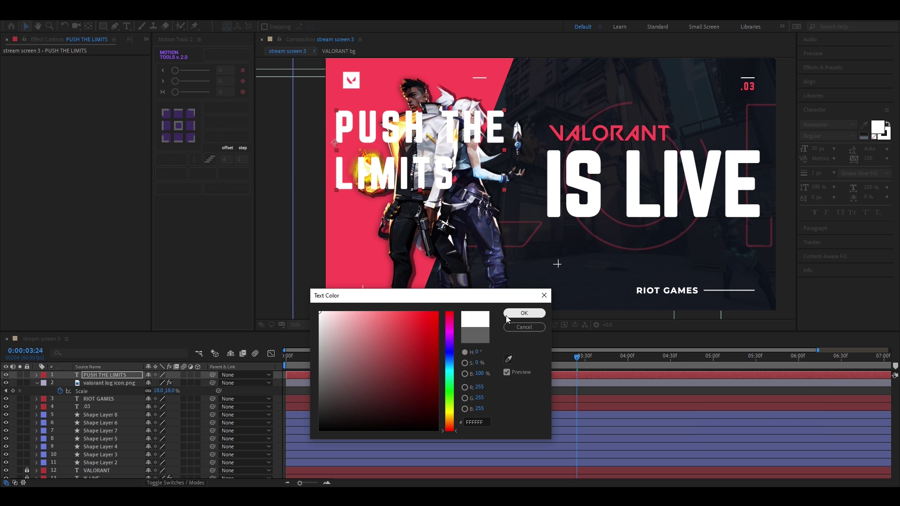
key(Return)
click(881, 137)
key(Escape)
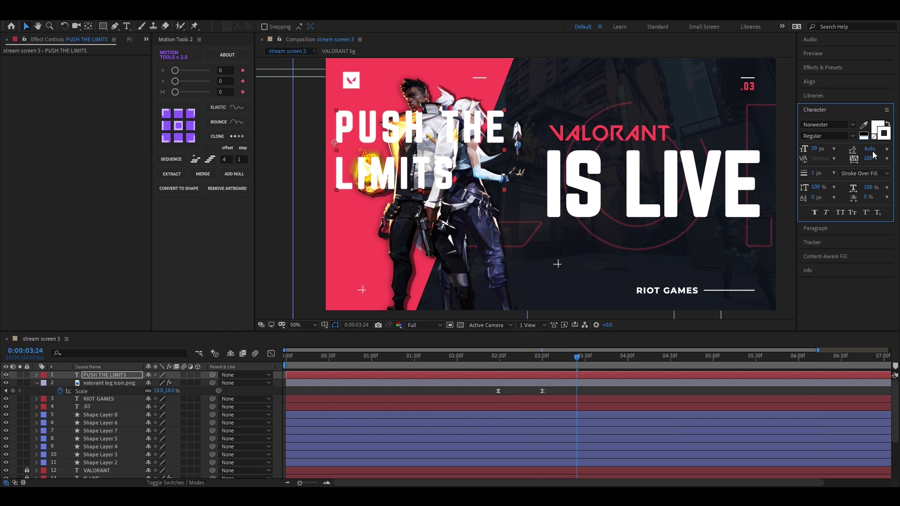
click(875, 137)
scroll(406, 117, up, 1)
scroll(406, 116, down, 1)
- Change the PUSH THE LIMITS text's font to Montserrat Bold and move the text up beneath the logo
click(828, 124)
text(m)
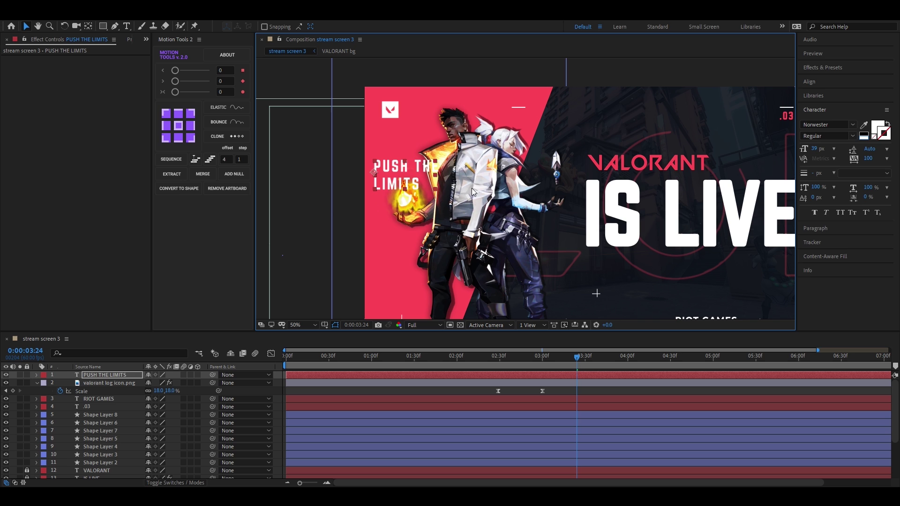
text(on)
key(Down)
key(Down)
key(Down)
key(Down)
key(Down)
key(Down)
key(Down)
key(Down)
key(Down)
key(Down)
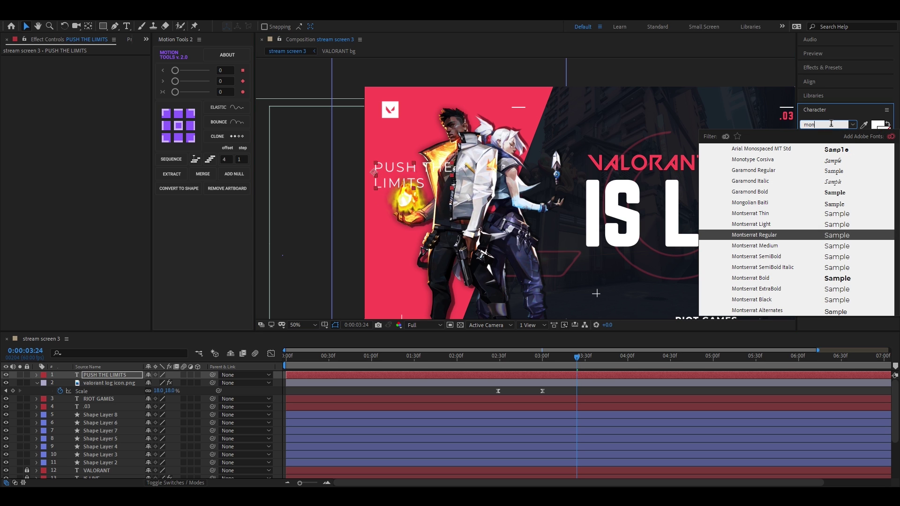
key(Return)
scroll(396, 173, up, 2)
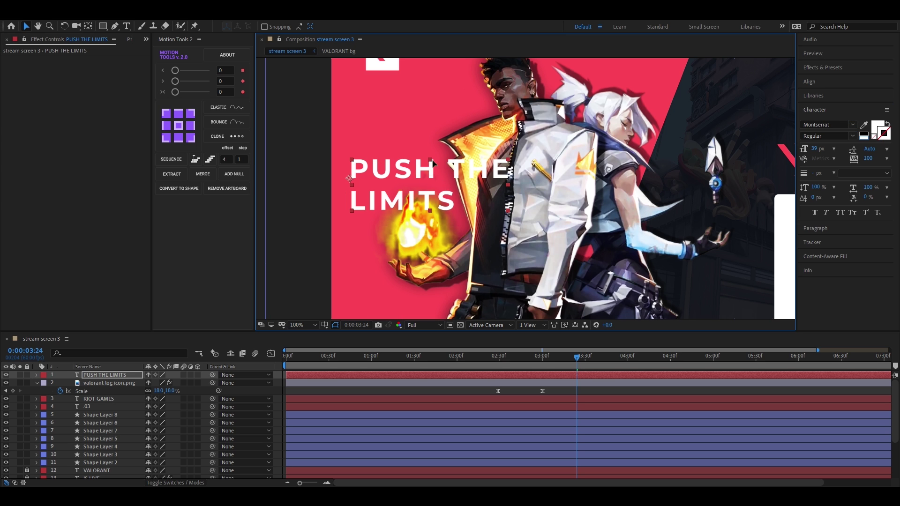
drag(436, 172, 426, 106)
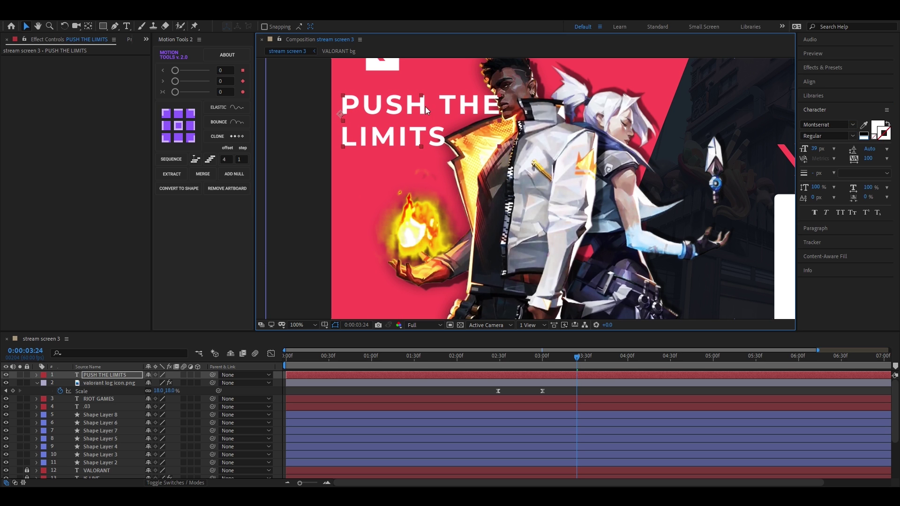
- Add a text animator to PUSH THE LIMITS with a Tracking Amount of 234 and an Opacity of 0%
click(37, 375)
click(202, 383)
click(233, 315)
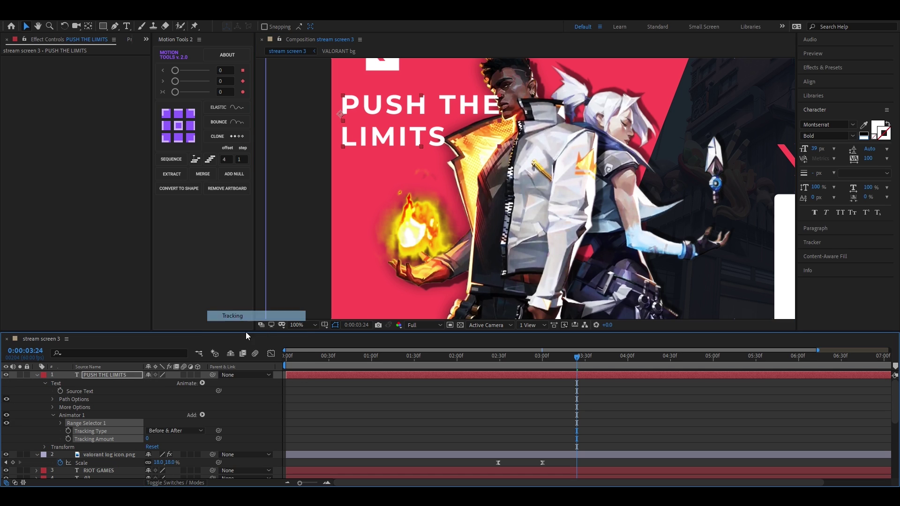
drag(147, 439, 257, 442)
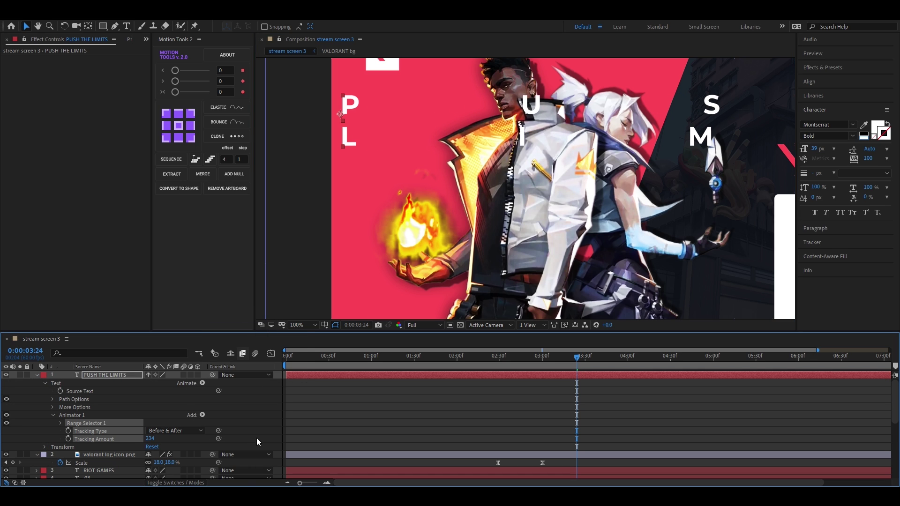
click(202, 415)
mouse_move(228, 419)
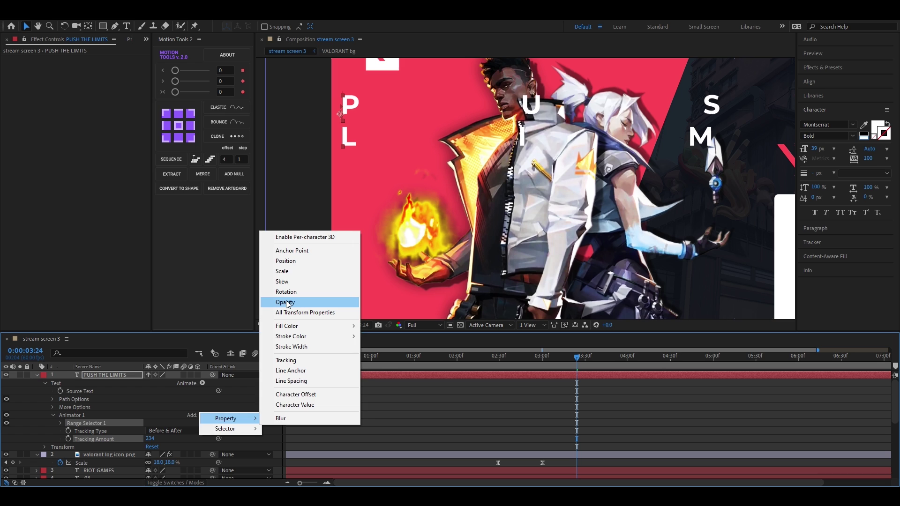
click(285, 303)
drag(146, 430, 108, 430)
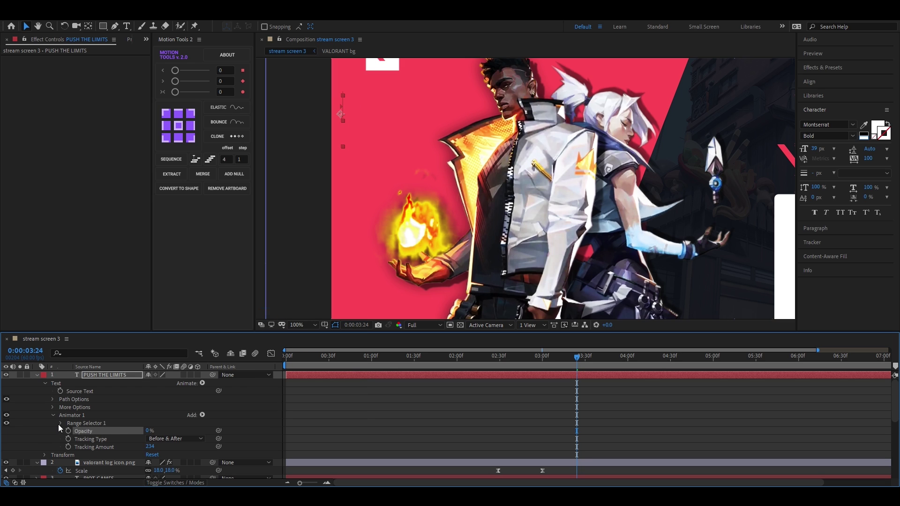
- Keyframe the Range Selector's Start from 0% at 0:00:03:00 to 100% at 0:00:04:00 and preview the text reveal
click(61, 424)
mouse_move(578, 359)
mouse_down()
mouse_move(539, 359)
mouse_move(584, 364)
mouse_up()
click(76, 430)
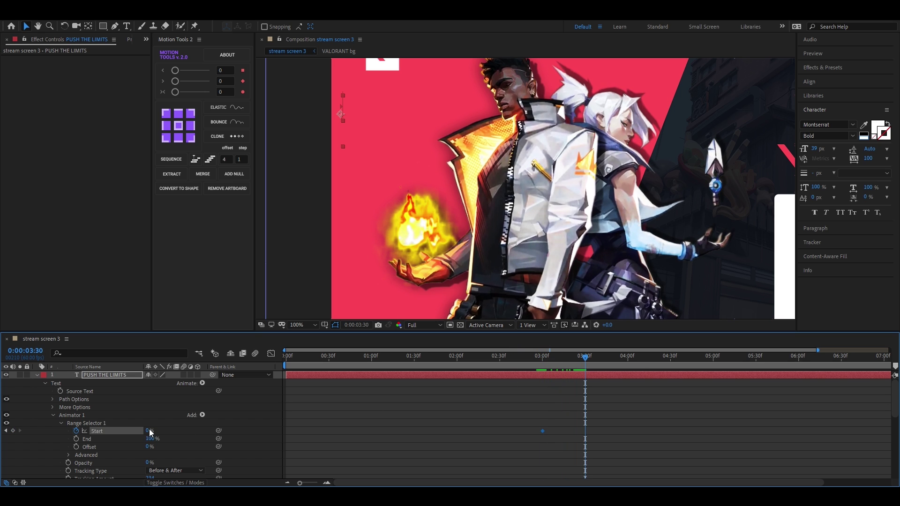
drag(148, 431, 277, 432)
drag(586, 362, 494, 432)
key(space)
key(space)
- Ease the Start keyframes, shape their speed graph to peak early with a long slow finish, and preview the reveal
key(F9)
key(shift+F3)
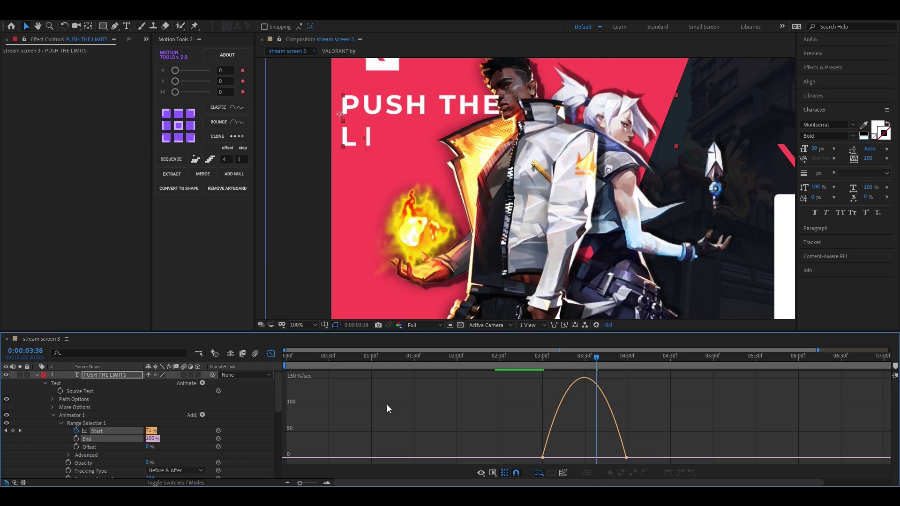
drag(684, 436, 565, 445)
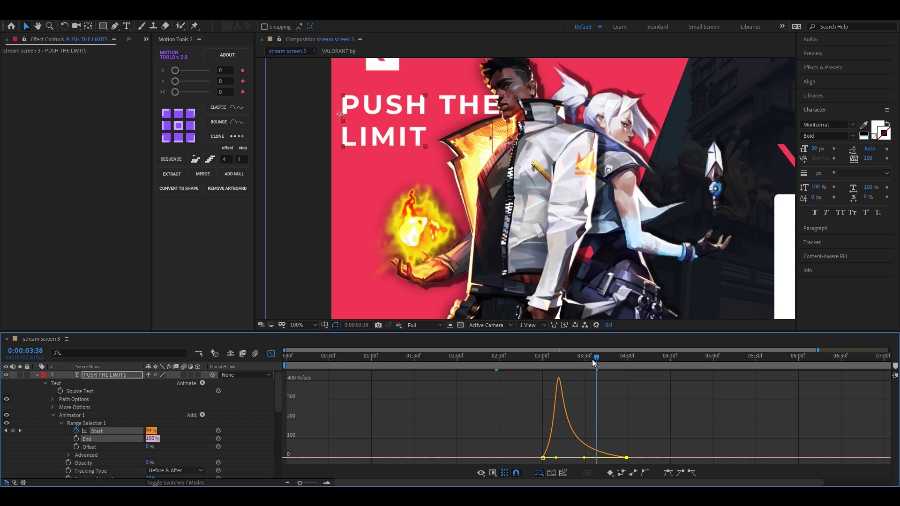
drag(595, 359, 496, 361)
key(space)
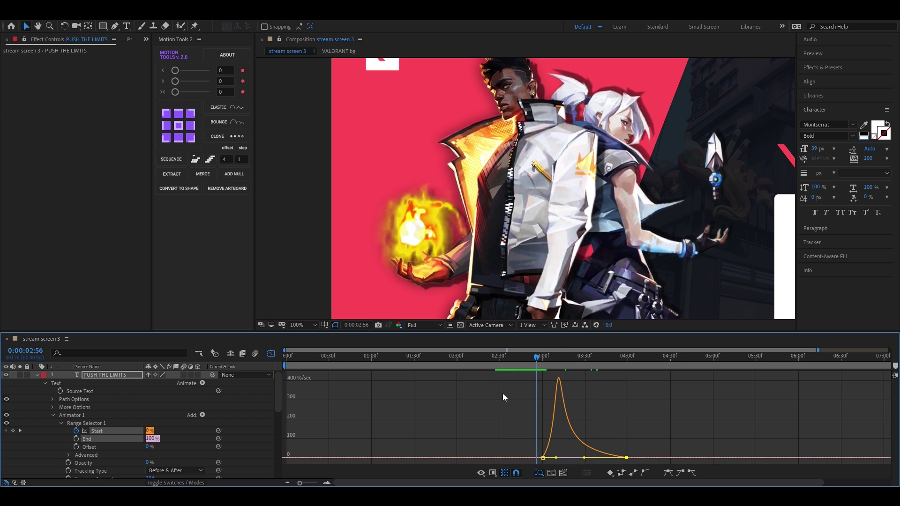
click(272, 355)
- Rotate the PUSH THE LIMITS text 90° clockwise and position it vertically beneath the logo
key(r)
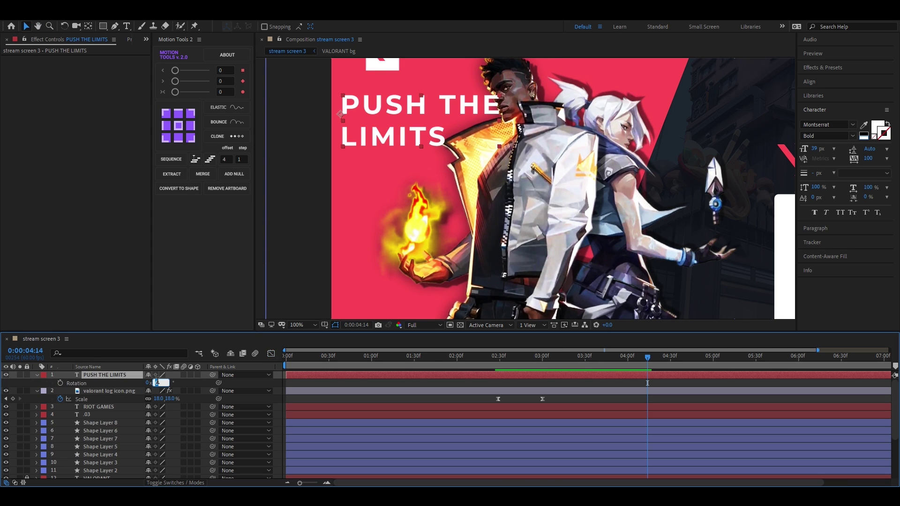
key(Return)
drag(316, 201, 366, 171)
- Scale the vertical PUSH THE LIMITS text down to 56% and fit it just below the logo icon
key(s)
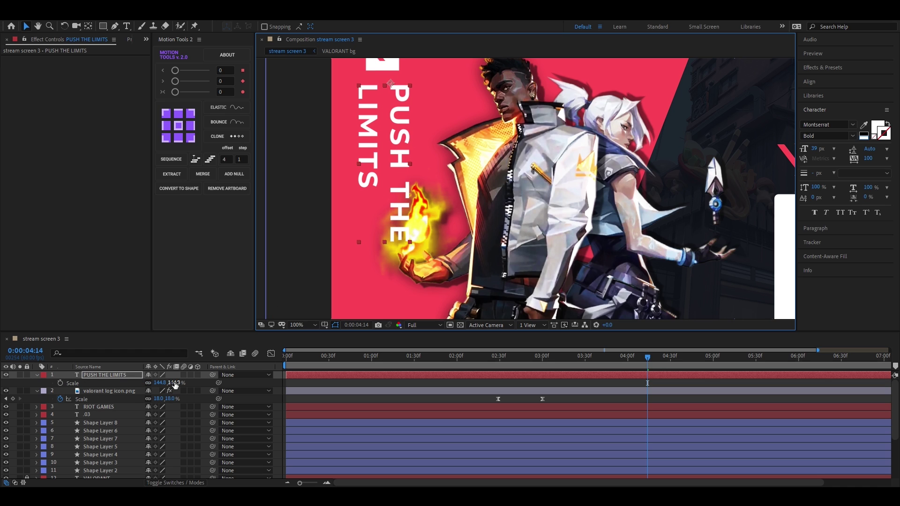
drag(169, 401, 150, 391)
key(ctrl+z)
drag(395, 124, 391, 119)
key(comma)
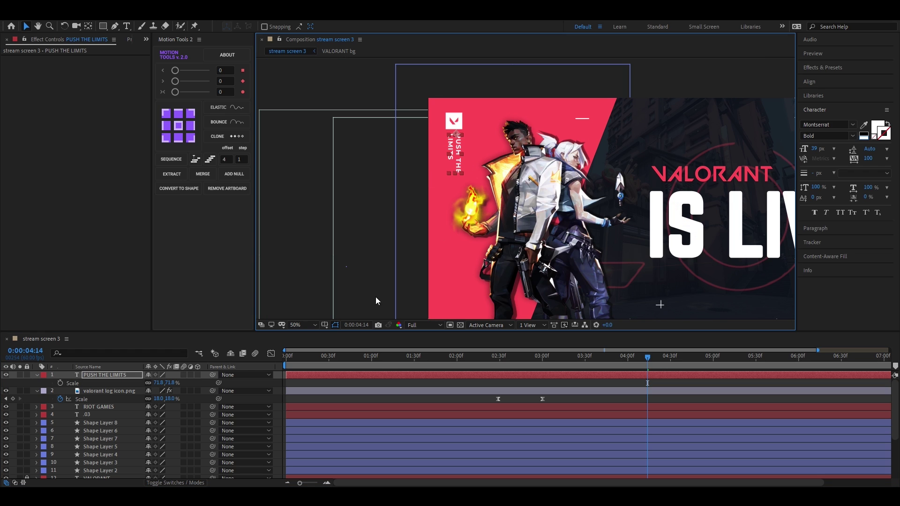
drag(169, 383, 164, 383)
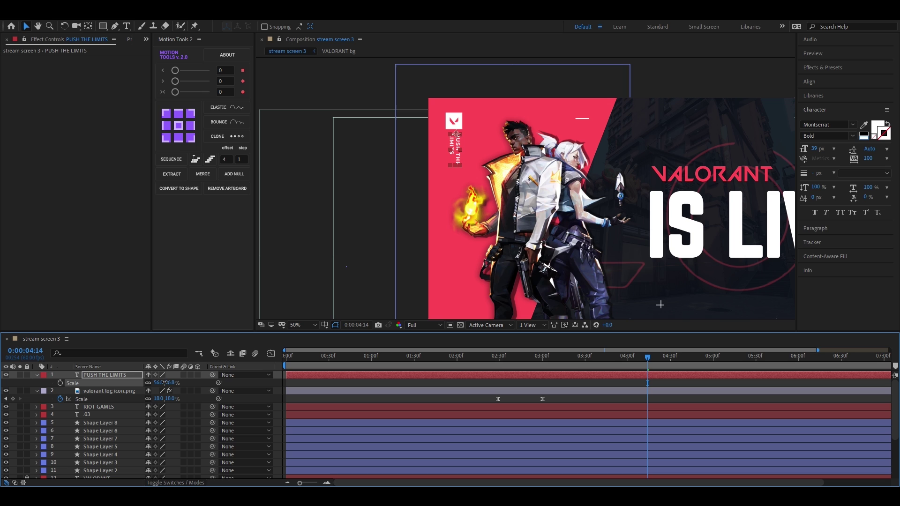
click(458, 150)
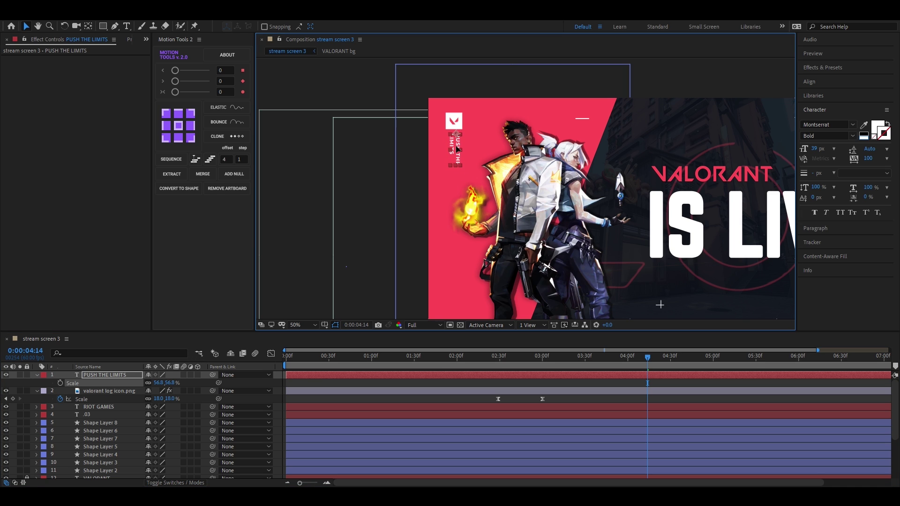
- Preview the logo and PUSH THE LIMITS animations and collapse the expanded properties of both layers
drag(648, 357, 480, 378)
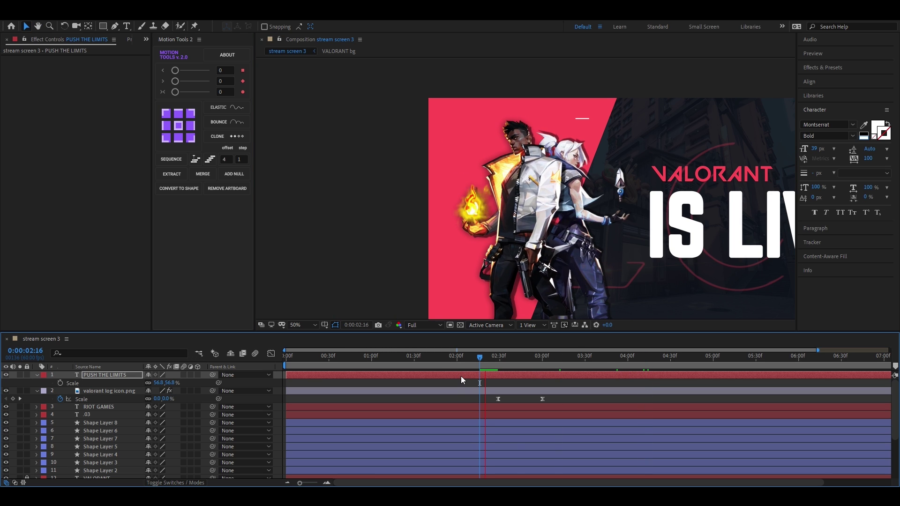
key(space)
key(space)
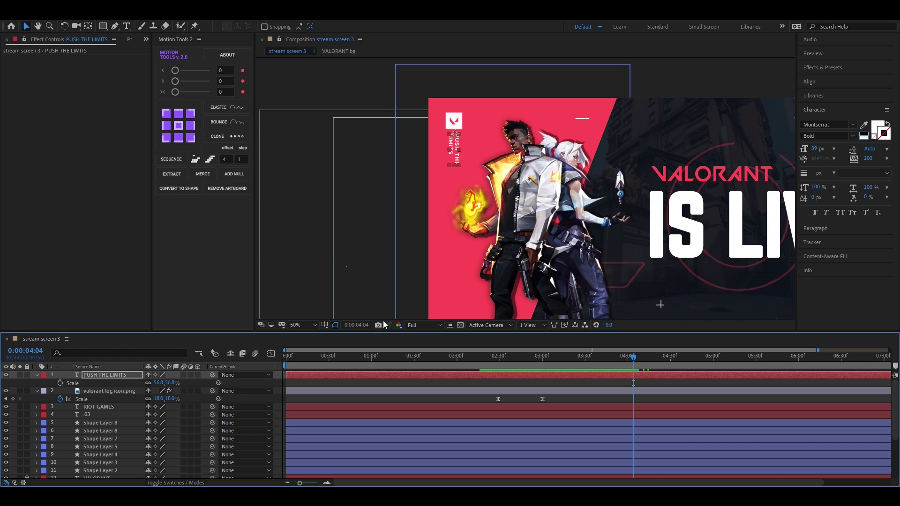
click(37, 375)
click(37, 383)
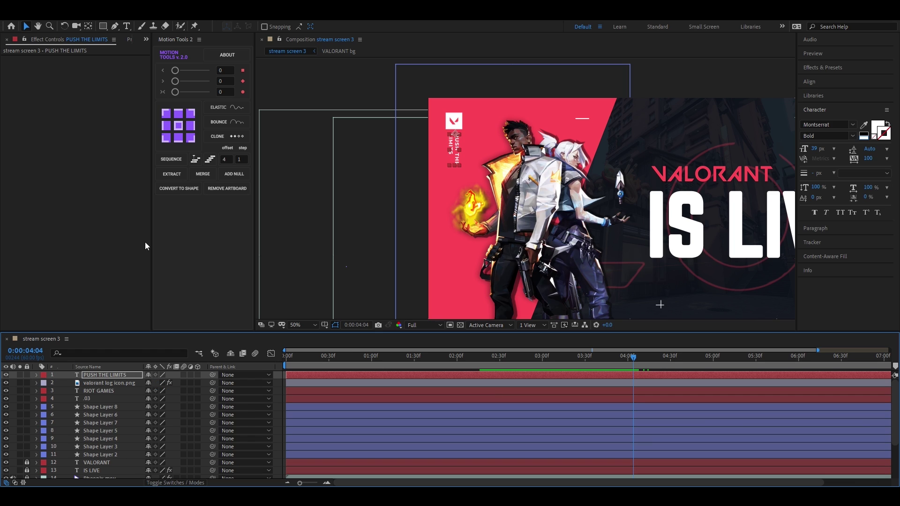
- Add a text layer reading PHOENIX on the red area below the vertical PUSH THE LIMITS text
click(364, 233)
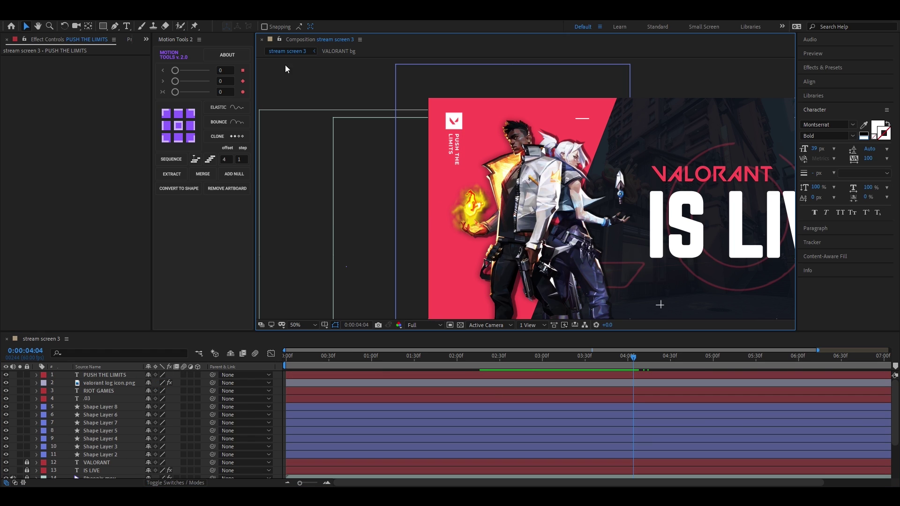
click(126, 26)
click(444, 178)
text(P)
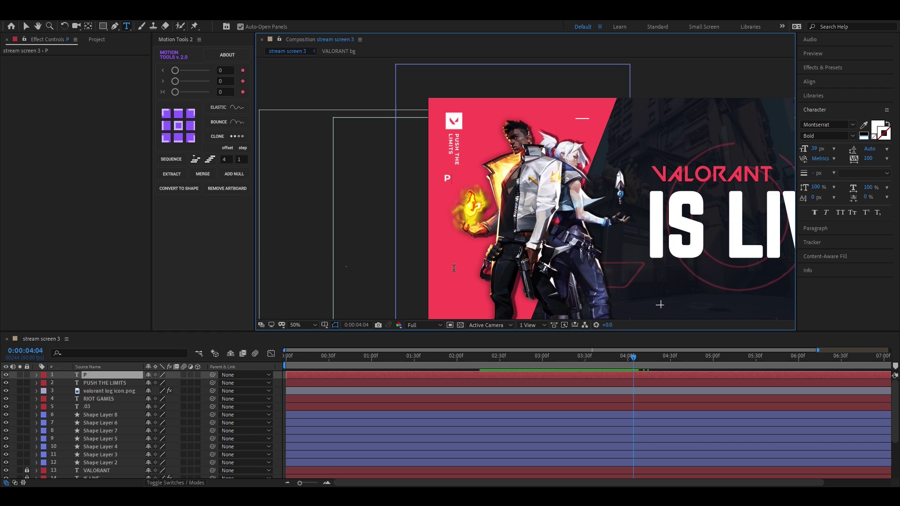
text(HOENIX)
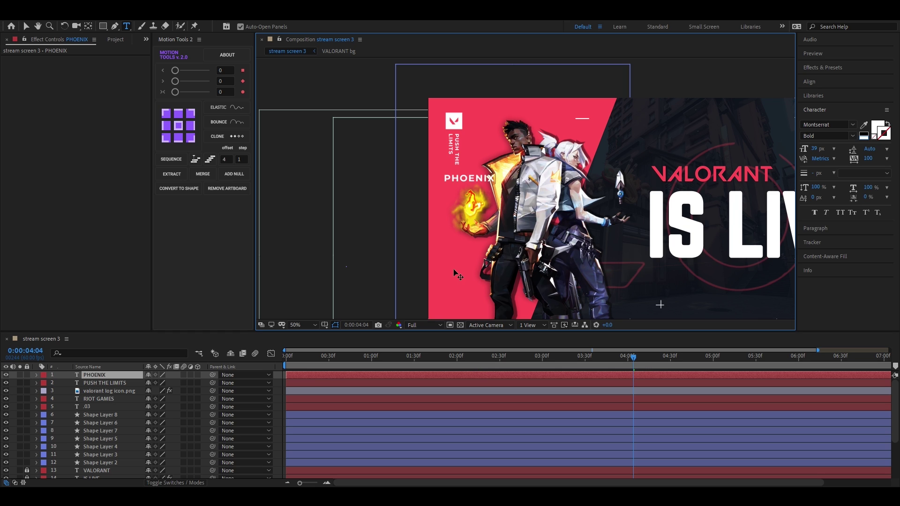
click(26, 25)
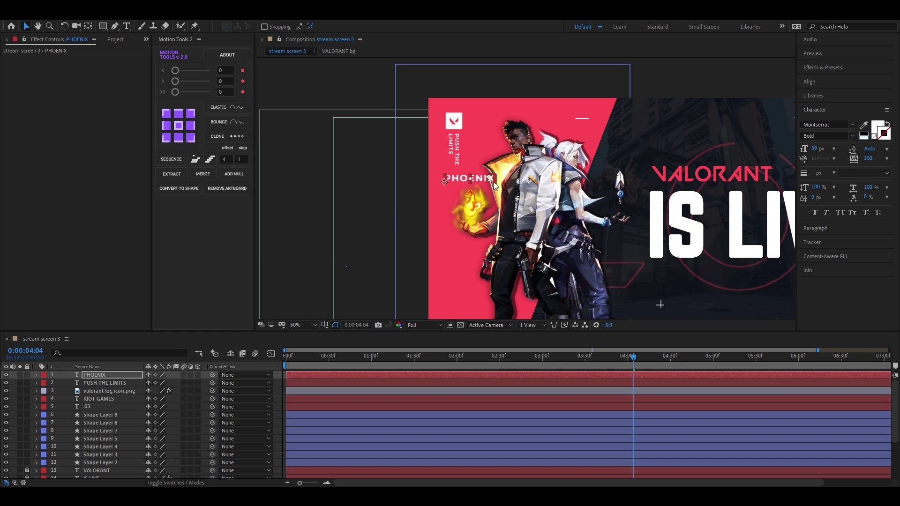
- Enlarge the PHOENIX text across both characters and set its font to Norwester
drag(495, 182, 630, 183)
click(841, 124)
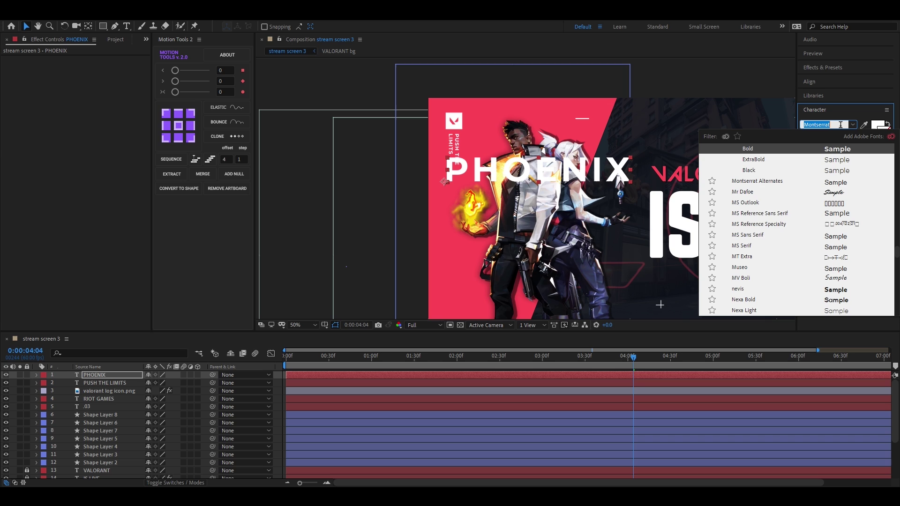
text(norx)
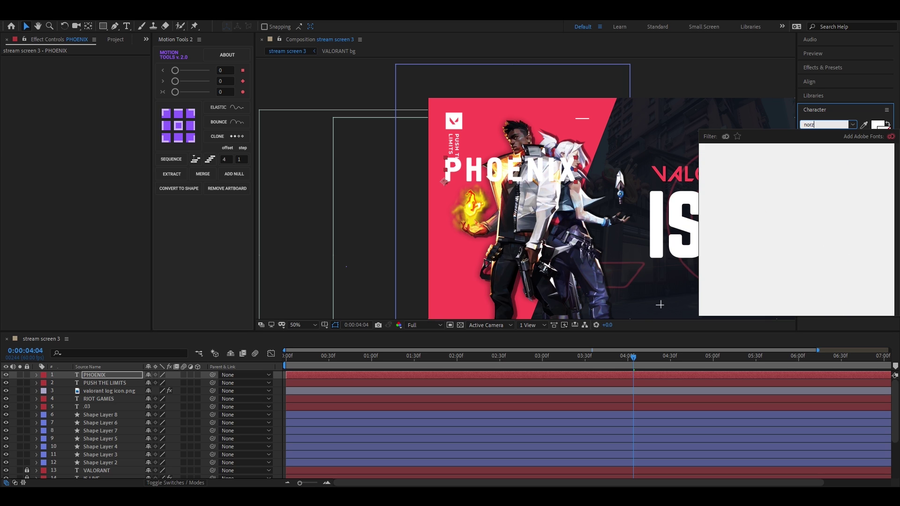
key(Return)
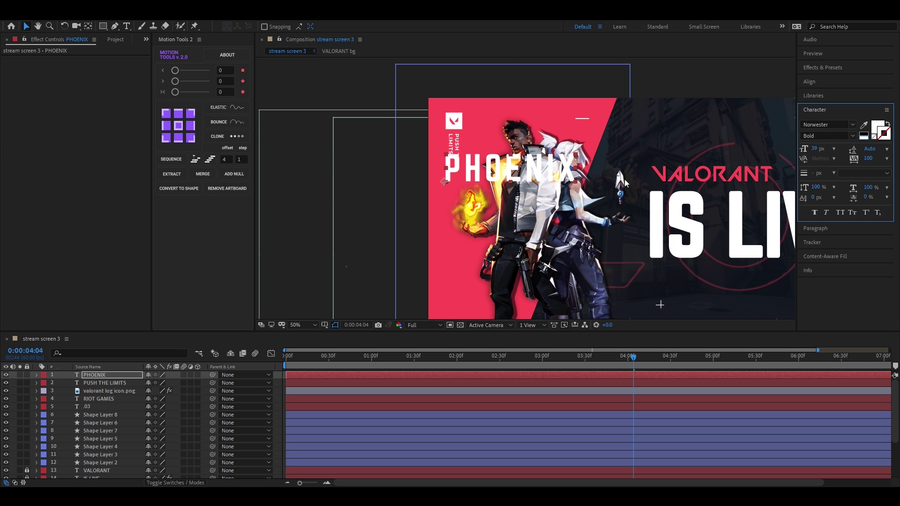
- Duplicate the PHOENIX text, place the copy directly below it and change its wording to JETT
key(ctrl+d)
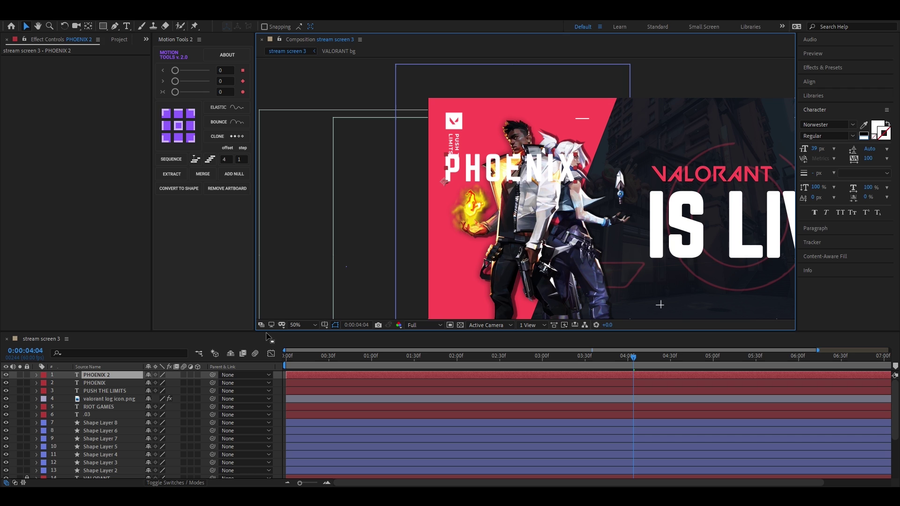
drag(508, 177, 508, 215)
double_click(508, 215)
text(JETT)
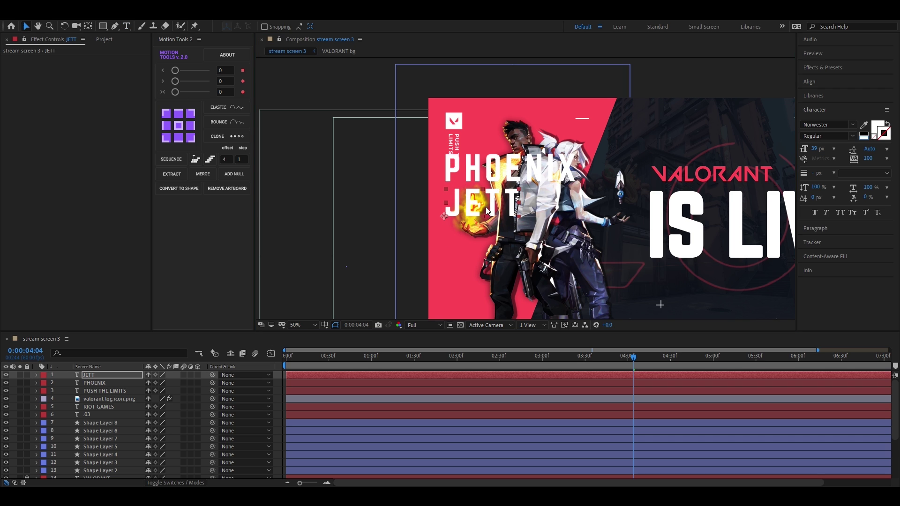
- Swap fill and stroke on the JETT and PHOENIX texts so both become white outlines without fill
click(878, 125)
key(Escape)
click(888, 124)
click(95, 383)
click(889, 124)
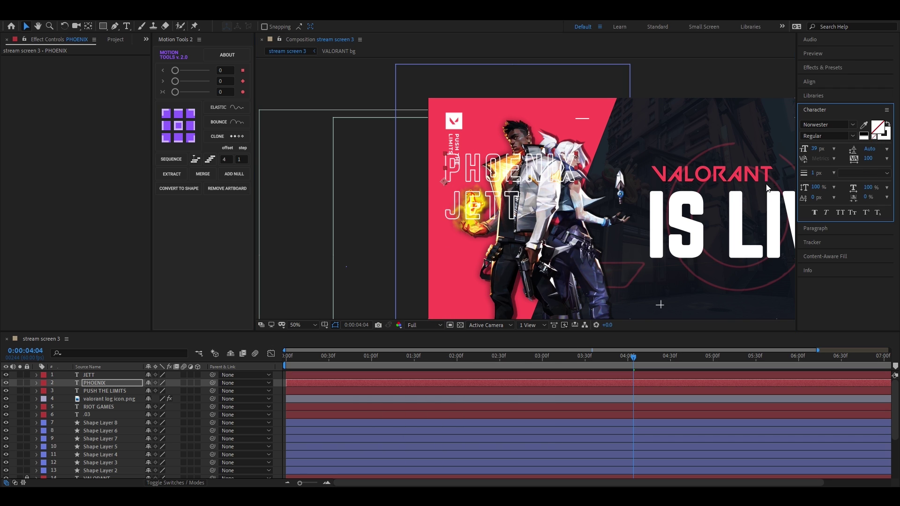
- Move the JETT and PHOENIX layers beneath the Jett.mov footage, then enlarge the outlined names and place them at the composition's upper left
shift+click(108, 375)
drag(146, 383, 100, 429)
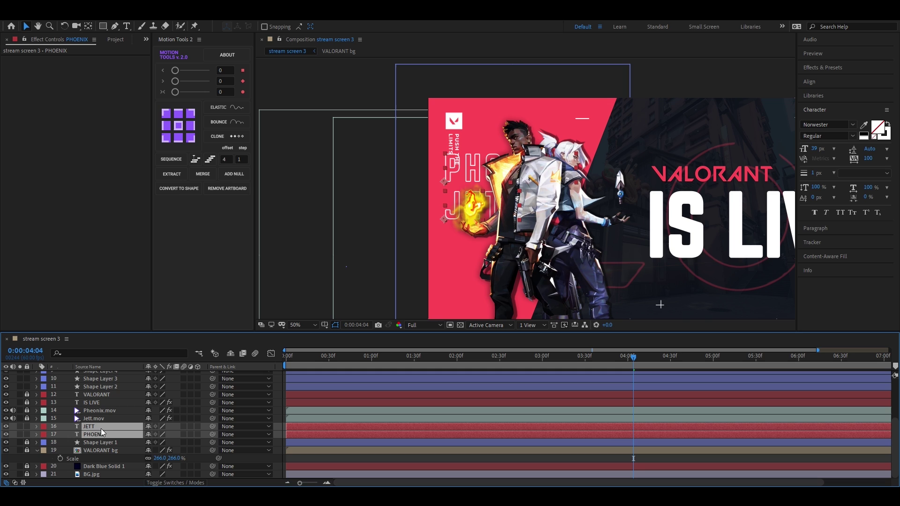
drag(465, 175, 462, 137)
drag(573, 116, 610, 108)
- Duplicate the outlined names to stack alternating PHOENIX and JETT lines down the red area, ending with a third PHOENIX at the bottom
drag(461, 173, 434, 243)
shift+click(435, 138)
key(ctrl+d)
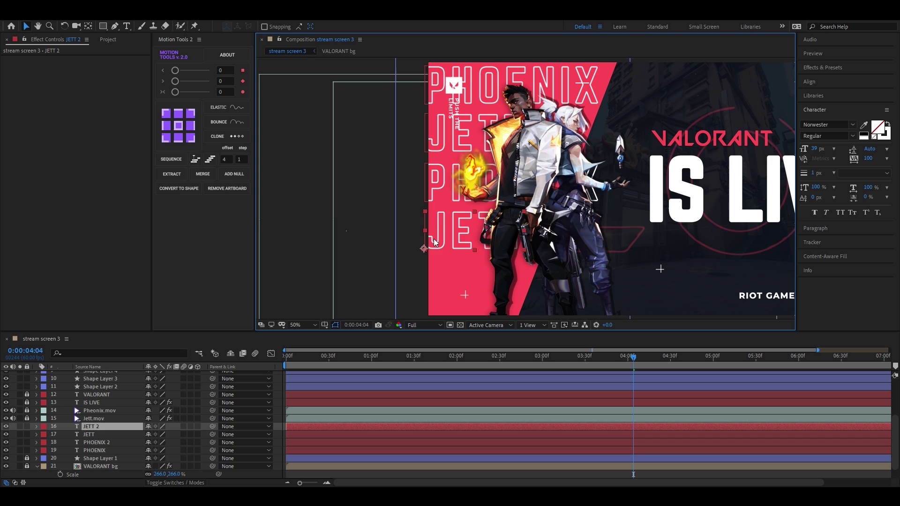
click(432, 87)
click(113, 450)
key(ctrl+d)
drag(431, 86, 431, 306)
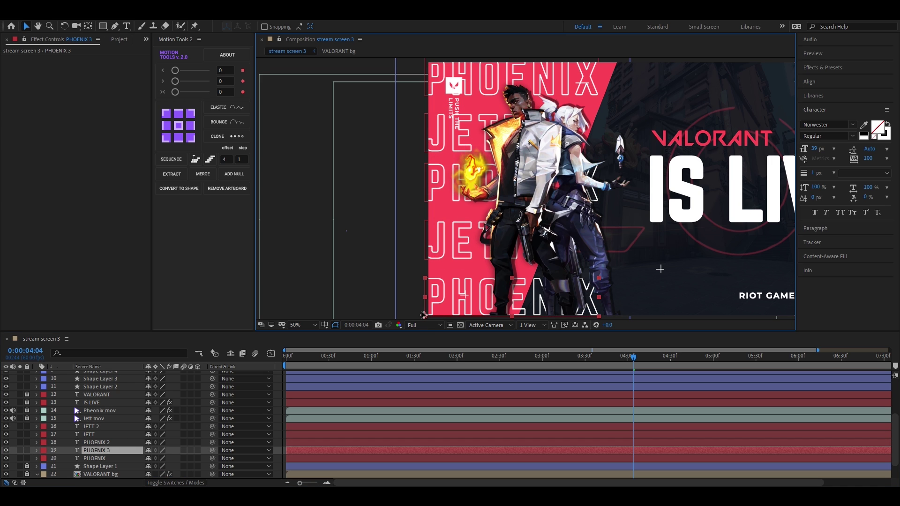
- Select all five outlined name layers and distribute them evenly by their vertical centers
shift+click(431, 249)
shift+click(431, 192)
shift+click(431, 142)
shift+click(432, 86)
click(810, 82)
click(871, 106)
key(ctrl+z)
click(823, 126)
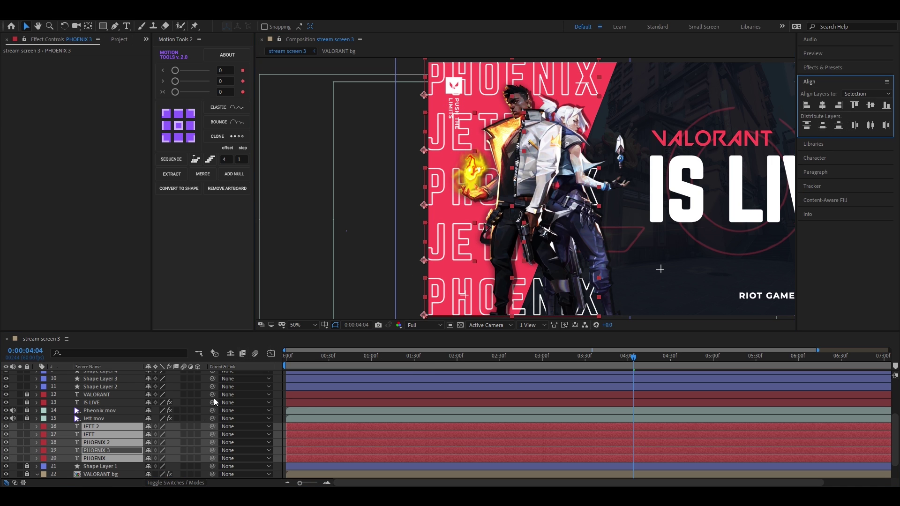
- Lower the opacity of all five outlined name layers to 22%
key(t)
drag(150, 427, 118, 428)
click(318, 278)
- Preview the animation with the faint background names from 0:00:00:26
scroll(323, 277, down, 2)
drag(633, 357, 323, 357)
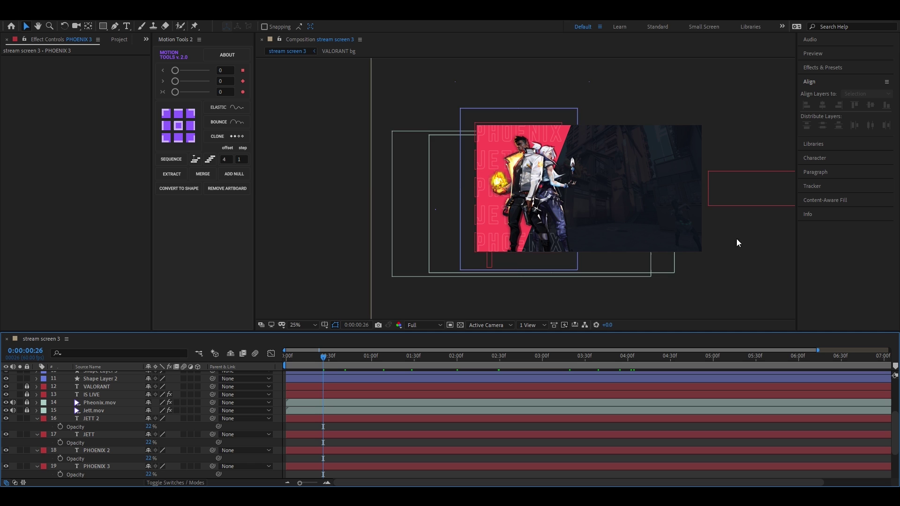
key(space)
key(space)
- Delete the bottommost PHOENIX copy and preview the whole composition again
drag(597, 238, 498, 187)
scroll(553, 240, up, 2)
click(361, 241)
key(Delete)
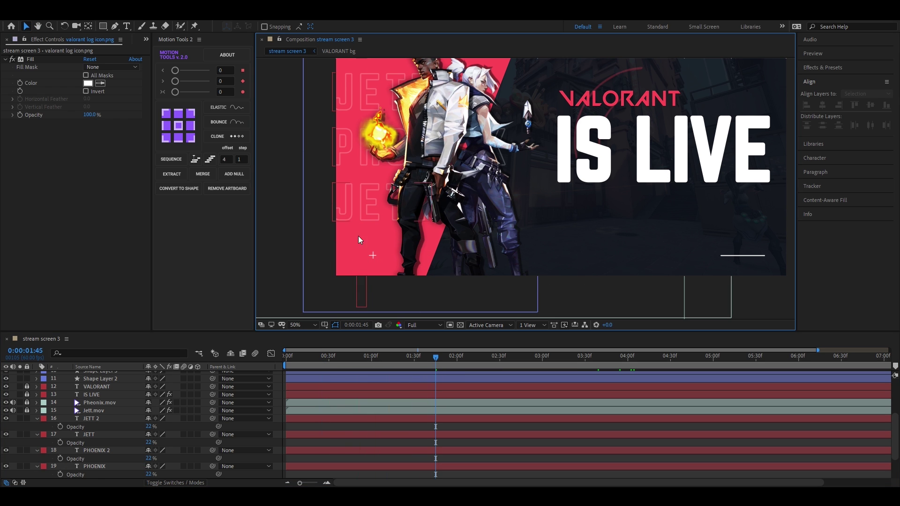
scroll(377, 272, down, 2)
key(space)
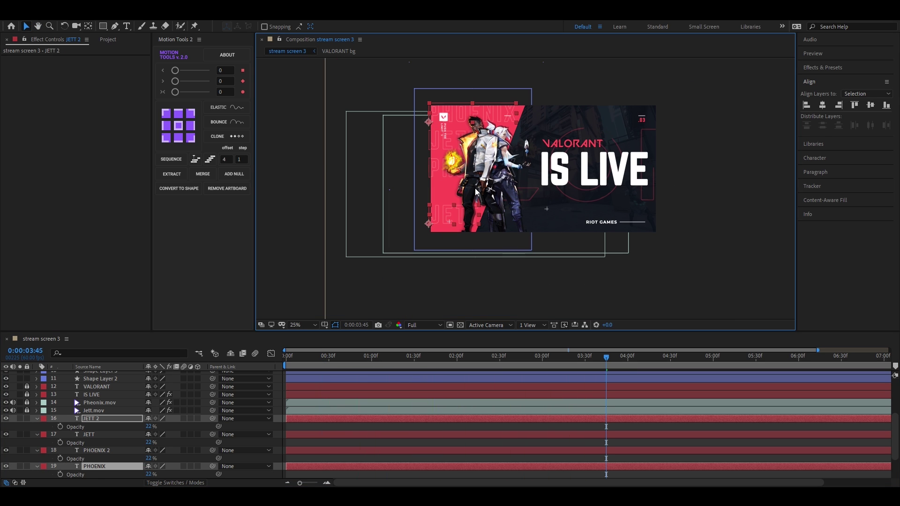